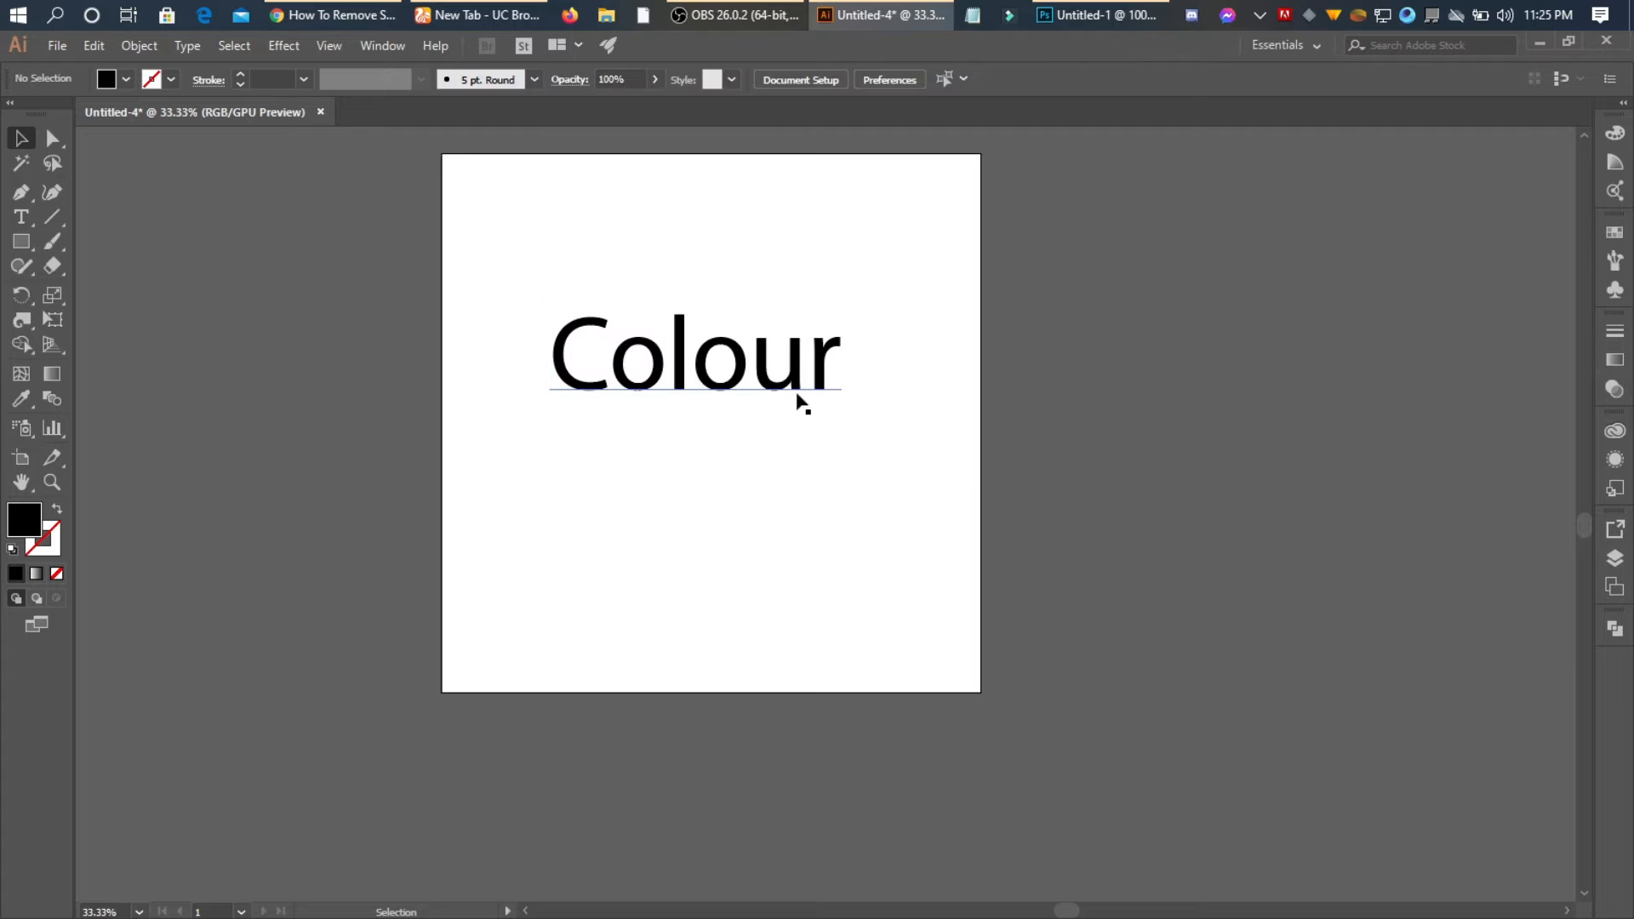
Change the font of the "Colour" text to Milestone Free Version Script
{"action": "scroll", "coordinate": [741, 80], "scroll_direction": "up", "scroll_amount": 4}
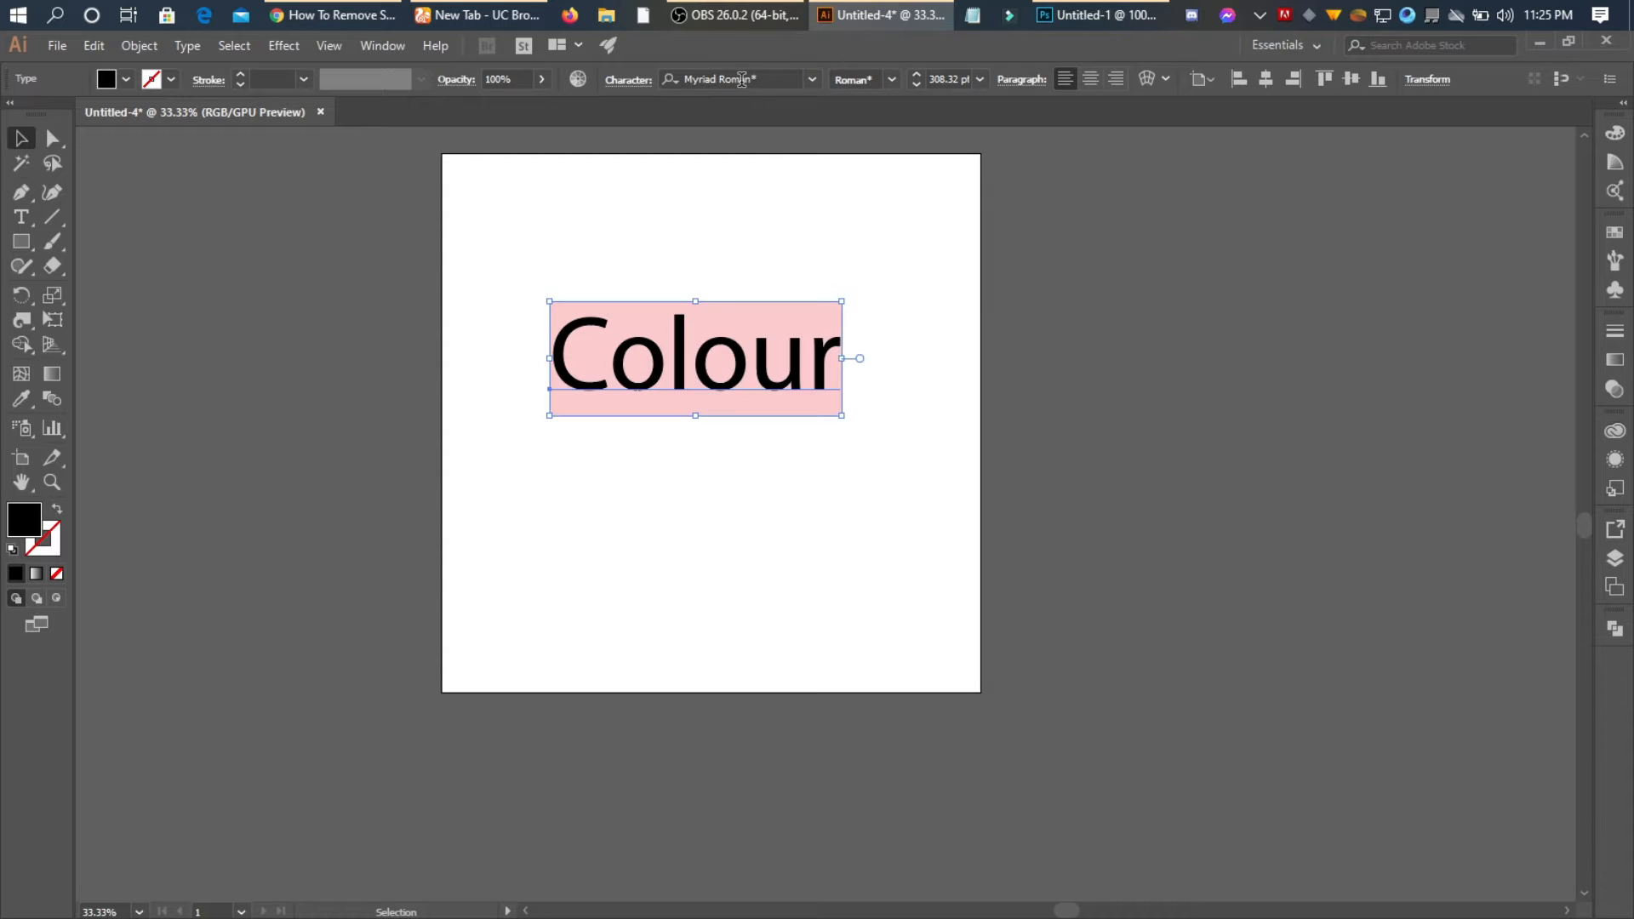
{"action": "scroll", "coordinate": [741, 80], "scroll_direction": "up", "scroll_amount": 2}
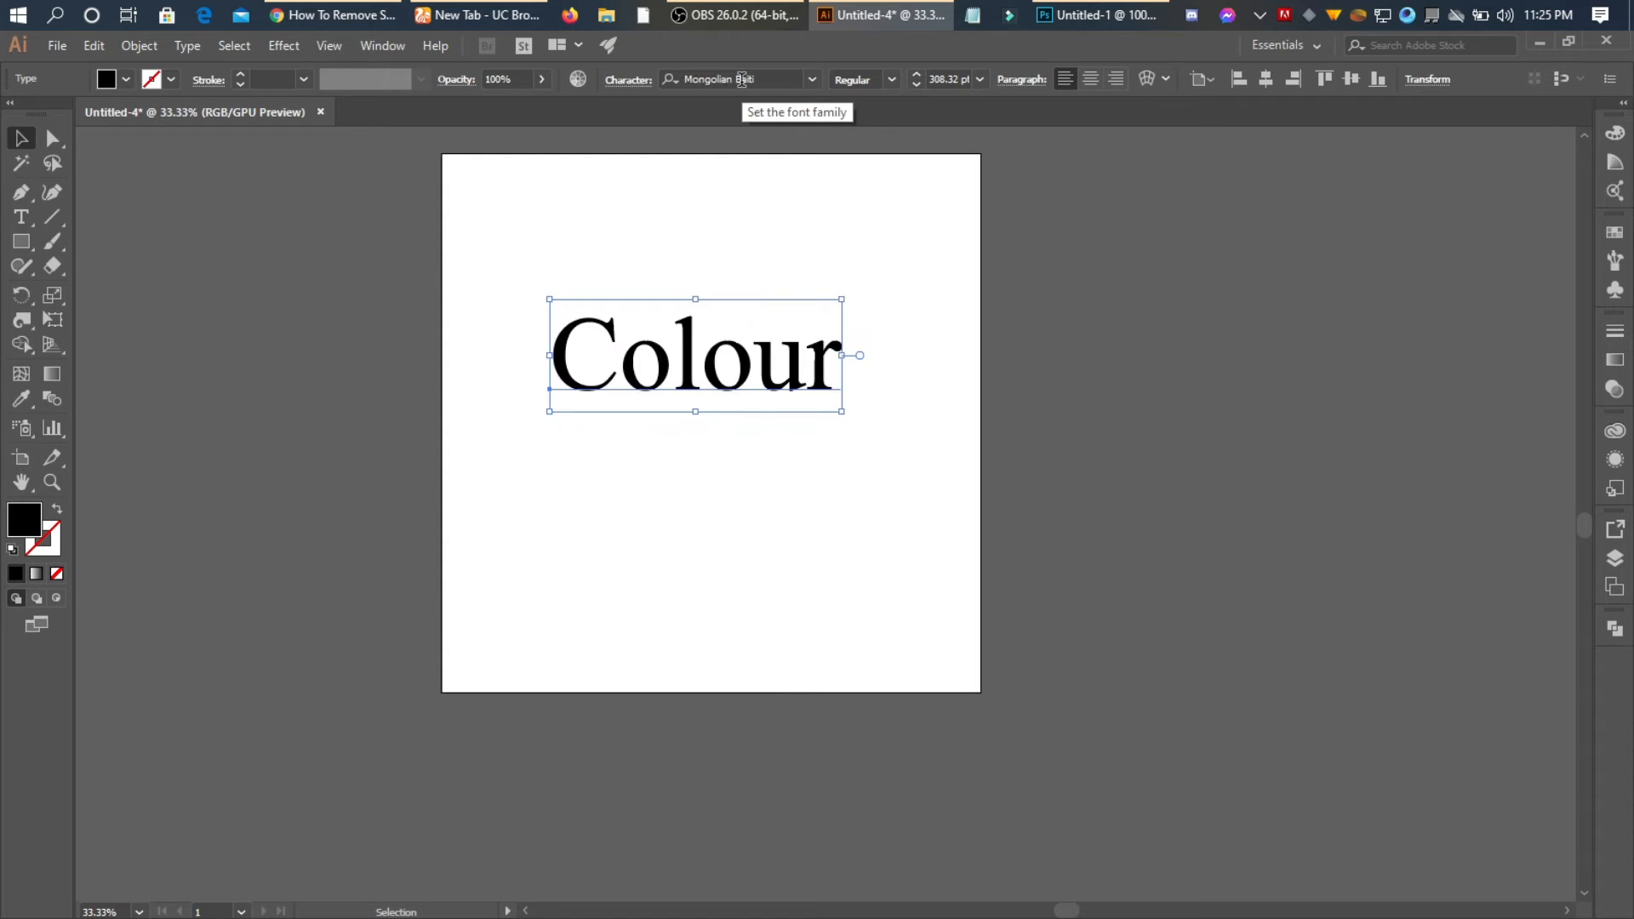
{"action": "scroll", "coordinate": [742, 79], "scroll_direction": "up", "scroll_amount": 2}
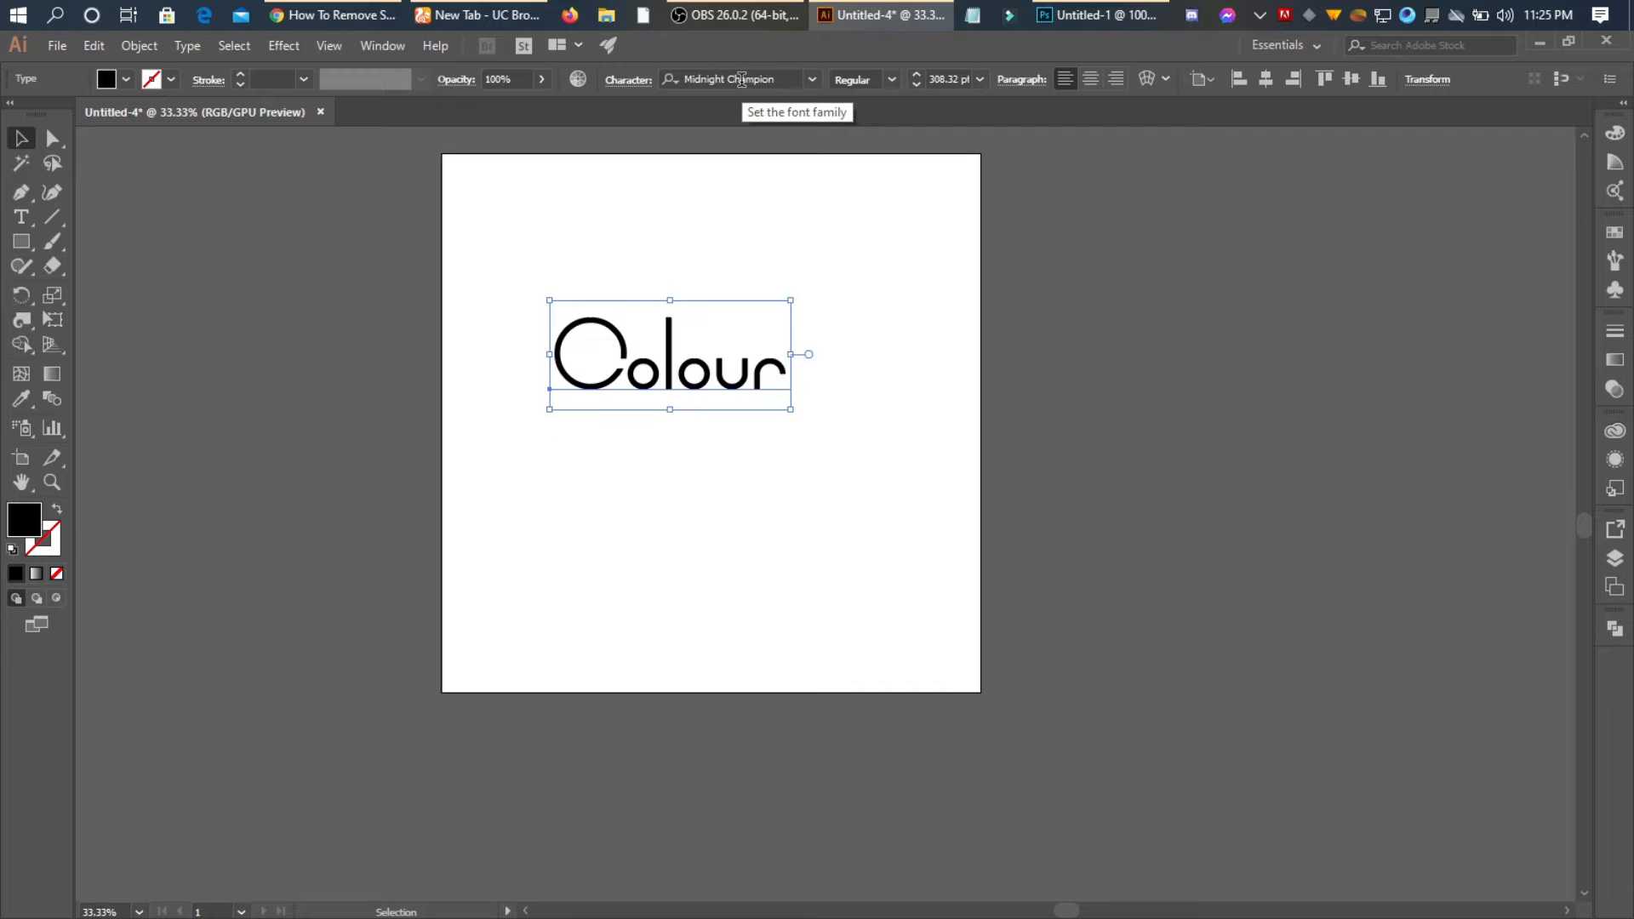
{"action": "scroll", "coordinate": [741, 77], "scroll_direction": "down", "scroll_amount": 2}
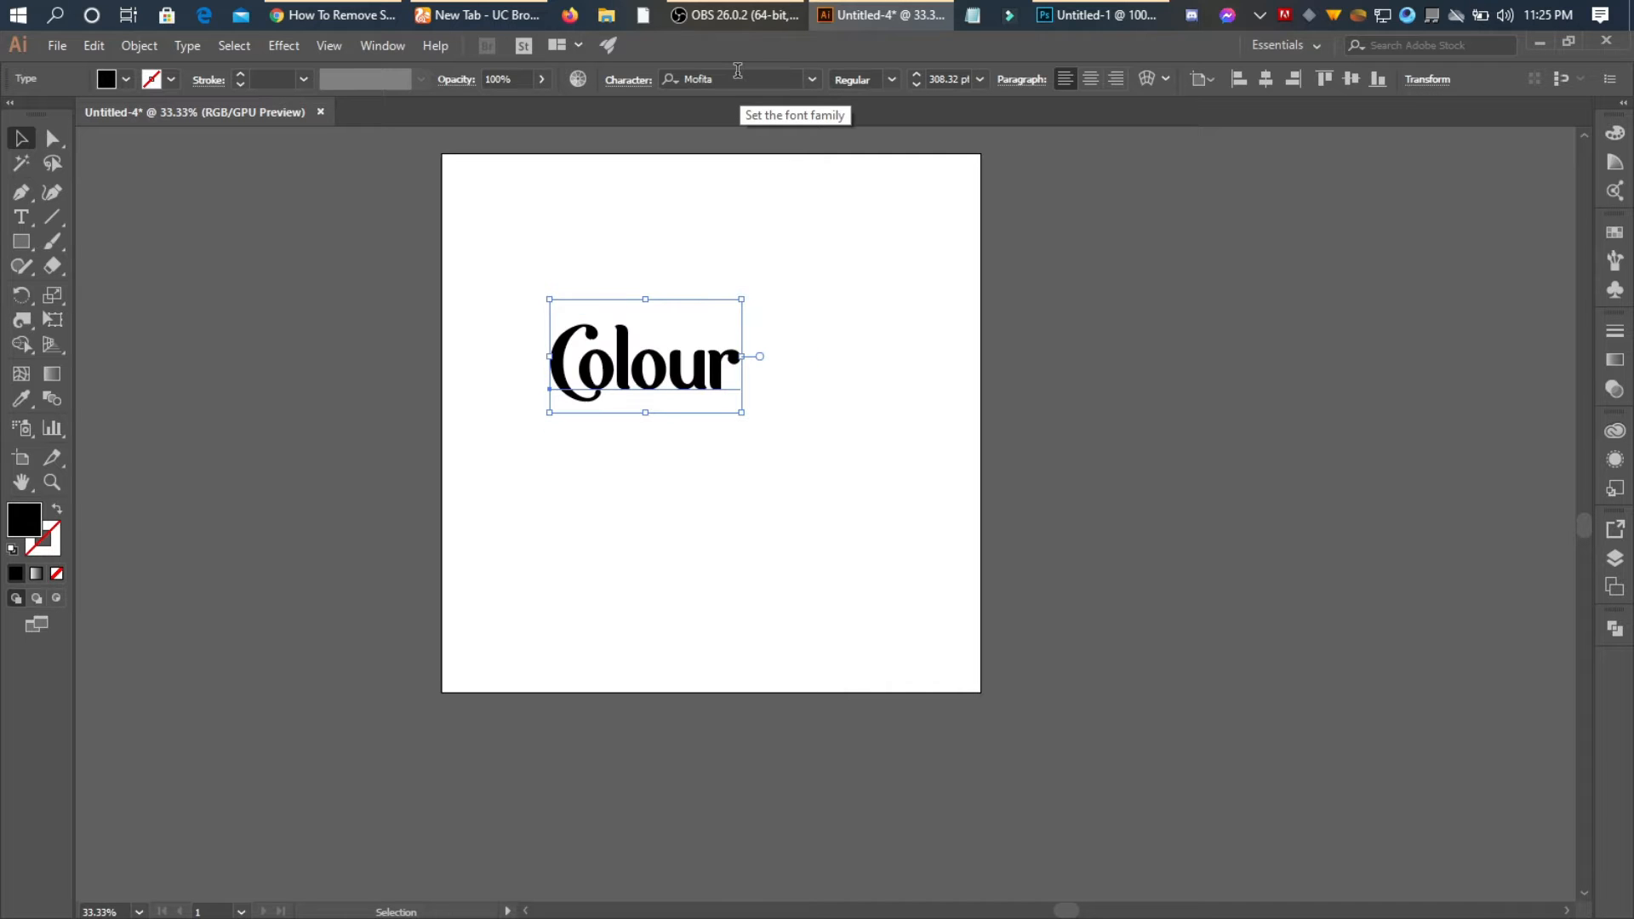
{"action": "scroll", "coordinate": [738, 73], "scroll_direction": "up", "scroll_amount": 2}
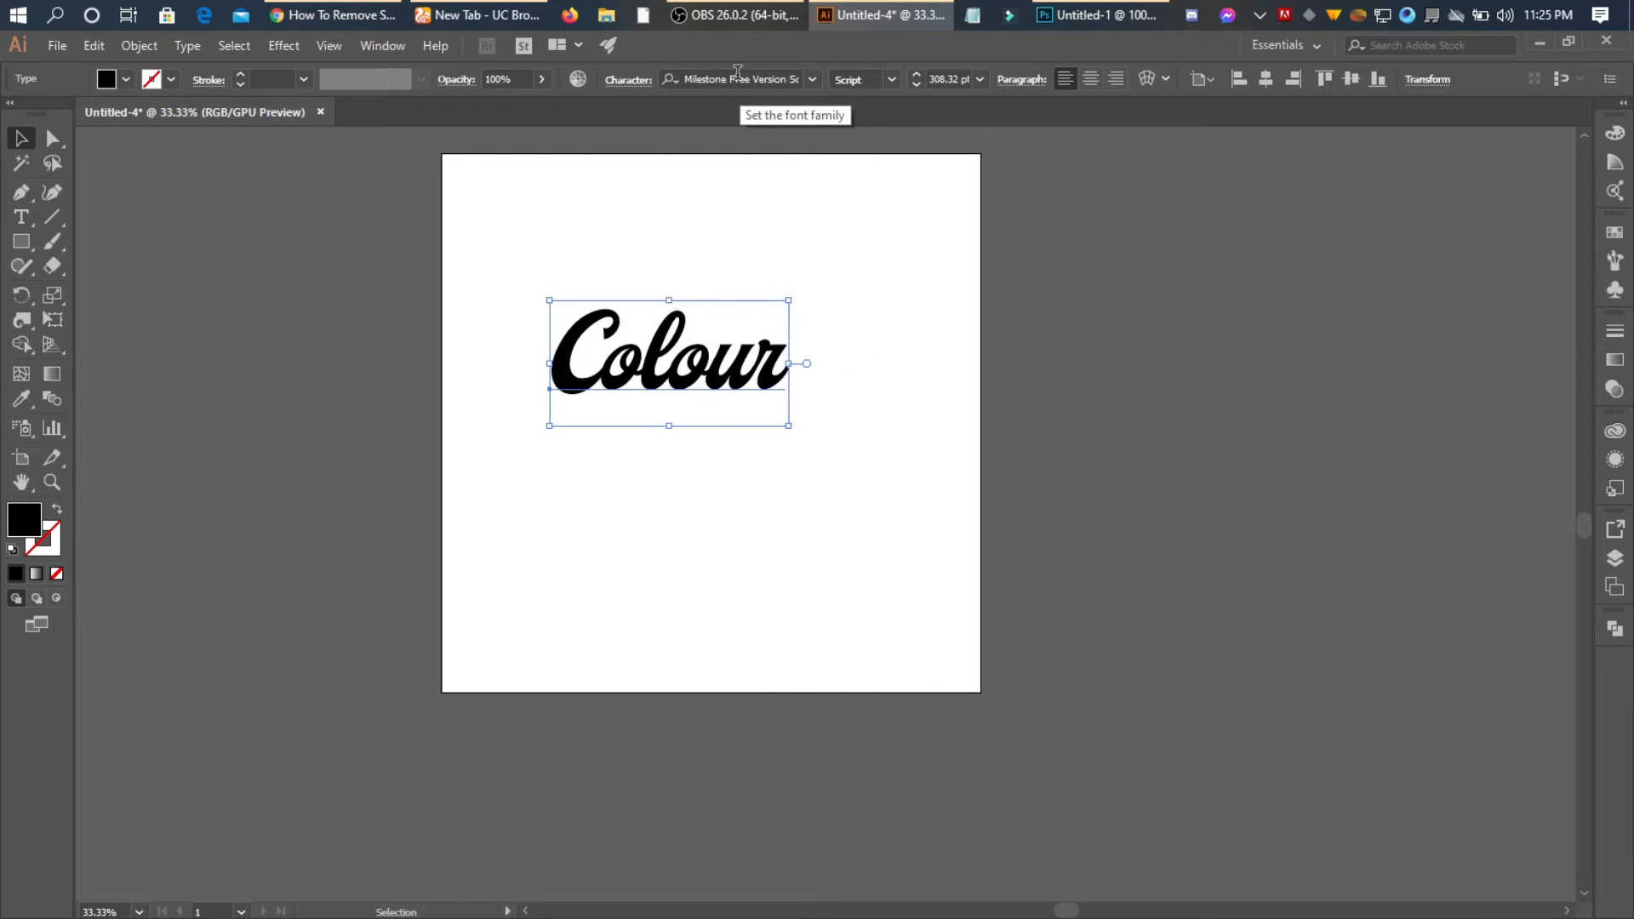
{"action": "left_click", "coordinate": [789, 235]}
{"action": "scroll", "coordinate": [753, 368], "scroll_direction": "up", "scroll_amount": 1}
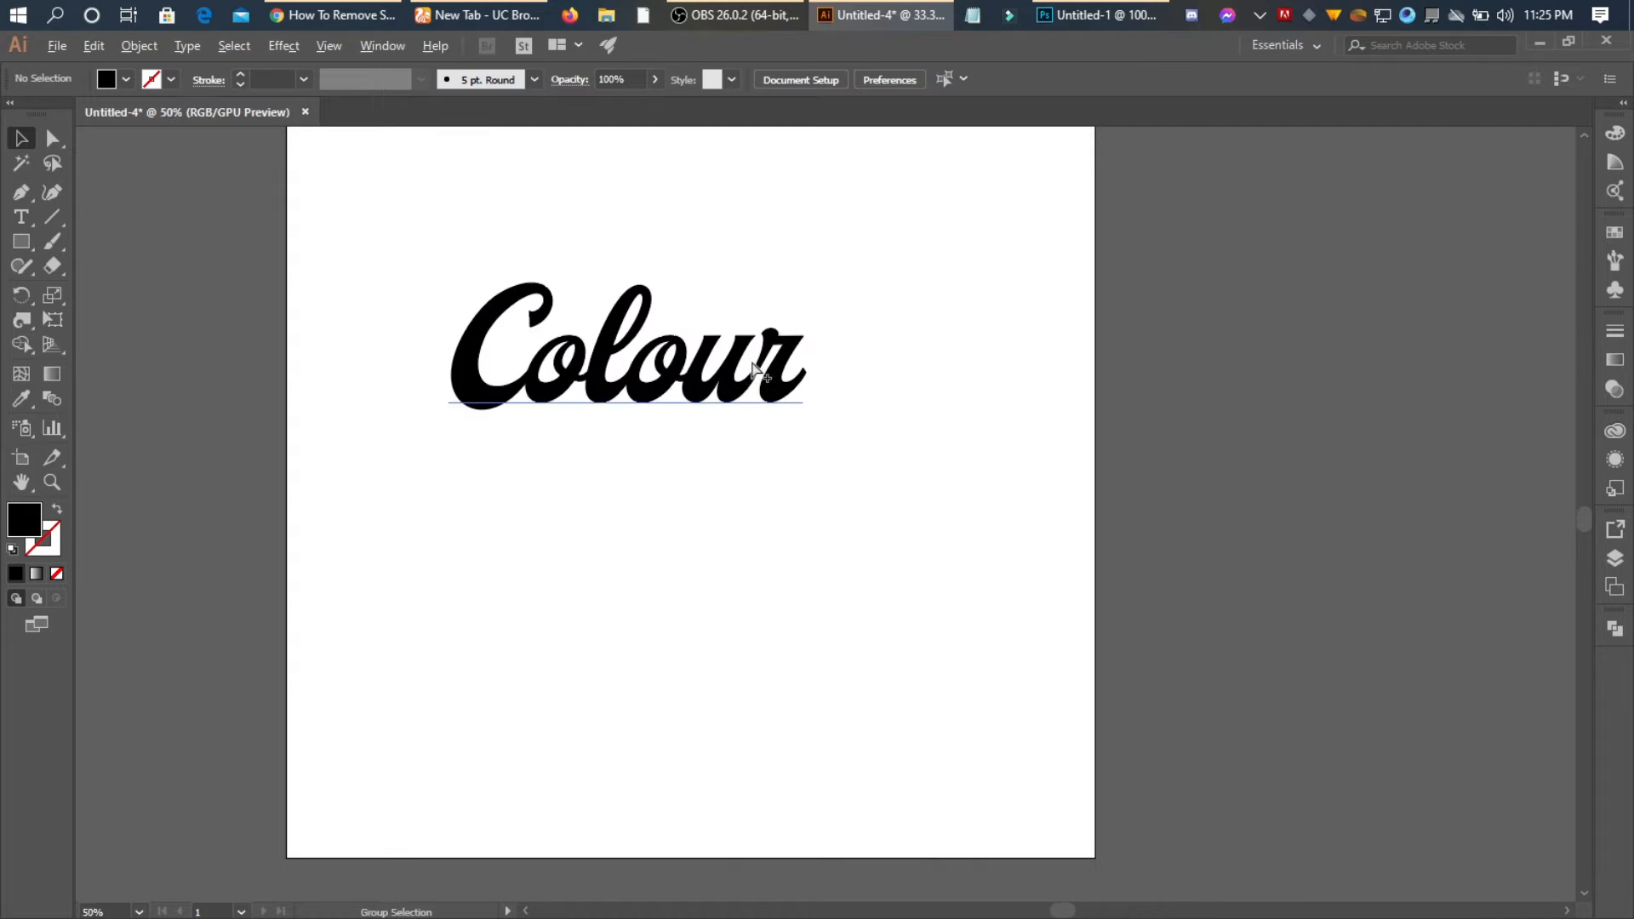
{"action": "left_click", "coordinate": [754, 368]}
{"action": "scroll", "coordinate": [828, 295], "scroll_direction": "up", "scroll_amount": 2}
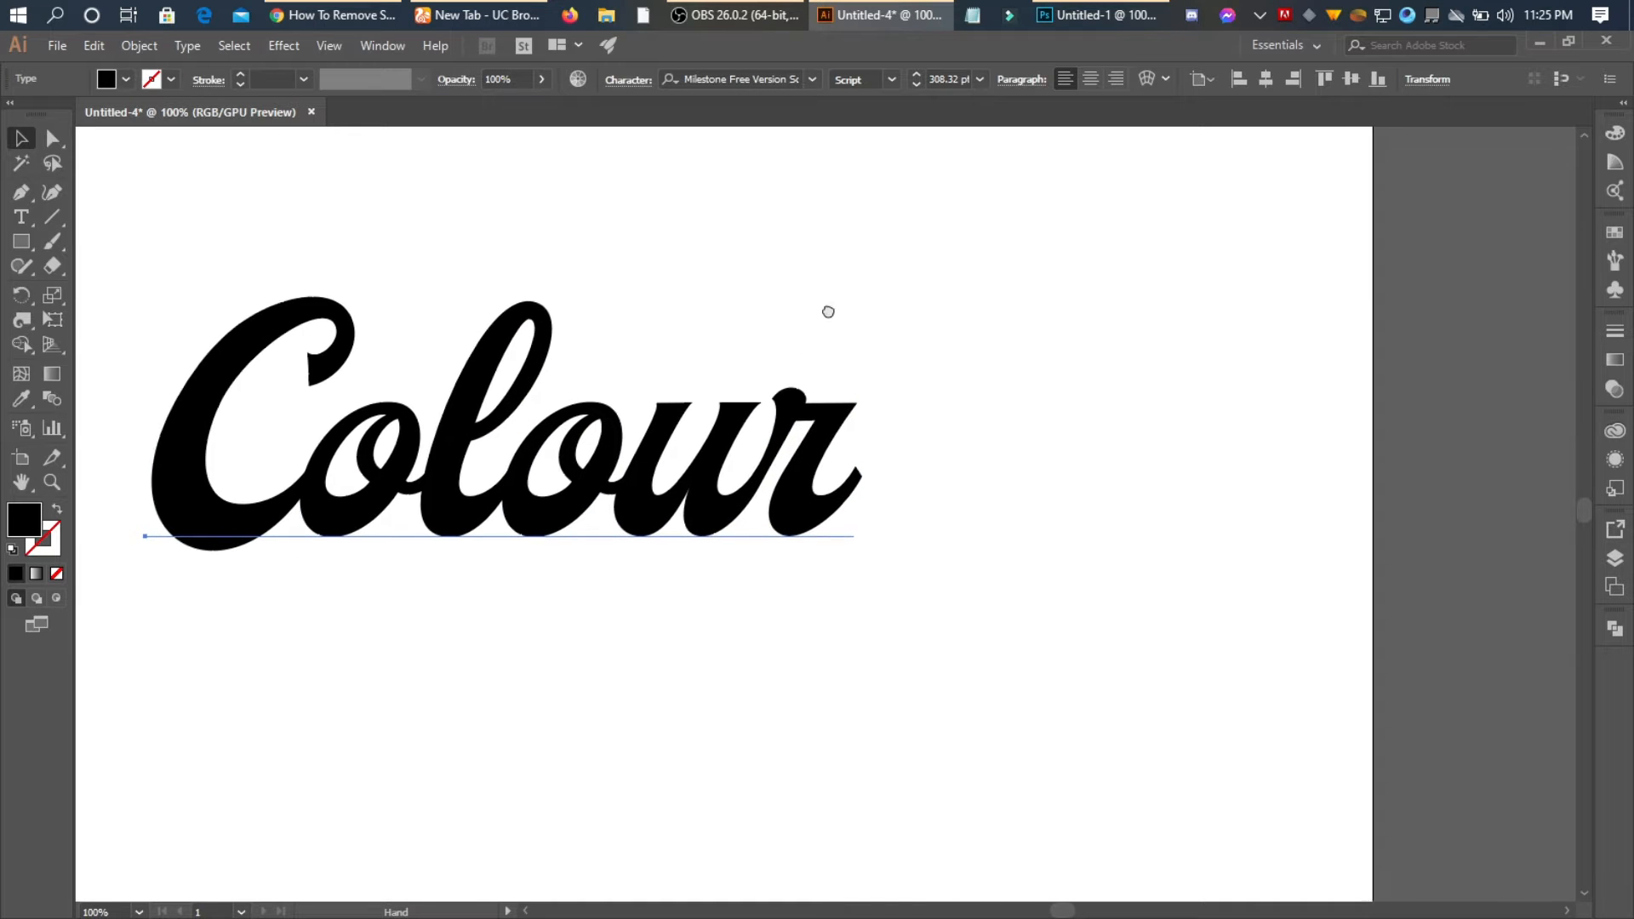
{"action": "scroll", "coordinate": [864, 298], "scroll_direction": "down", "scroll_amount": 2}
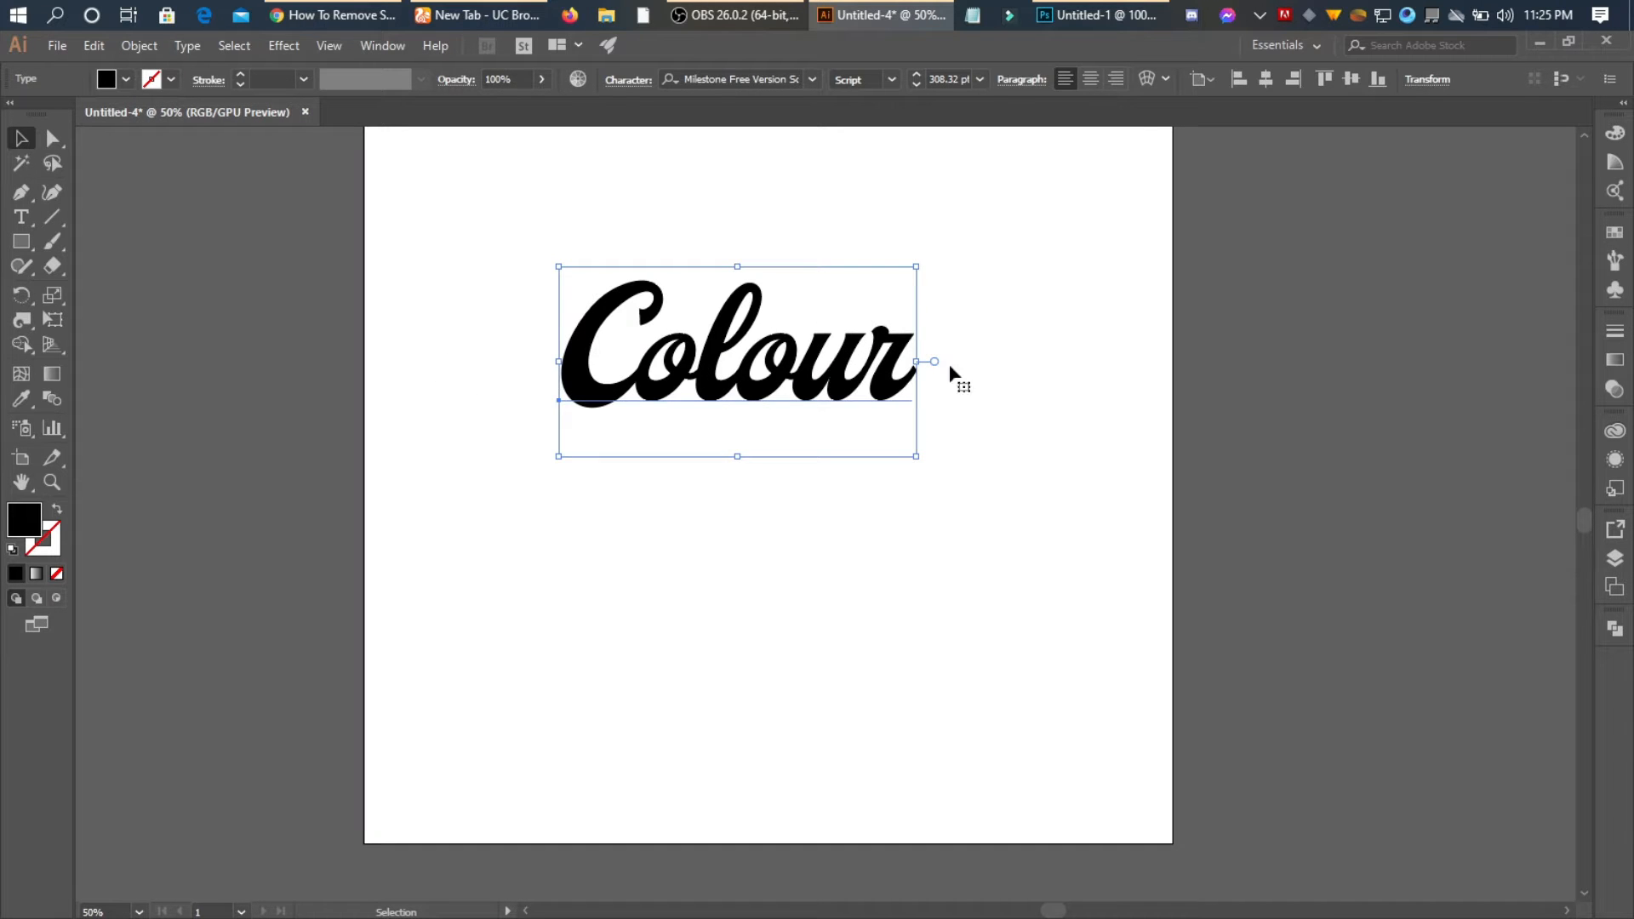
{"action": "left_click", "coordinate": [1008, 365]}
{"action": "scroll", "coordinate": [1008, 365], "scroll_direction": "up", "scroll_amount": 1}
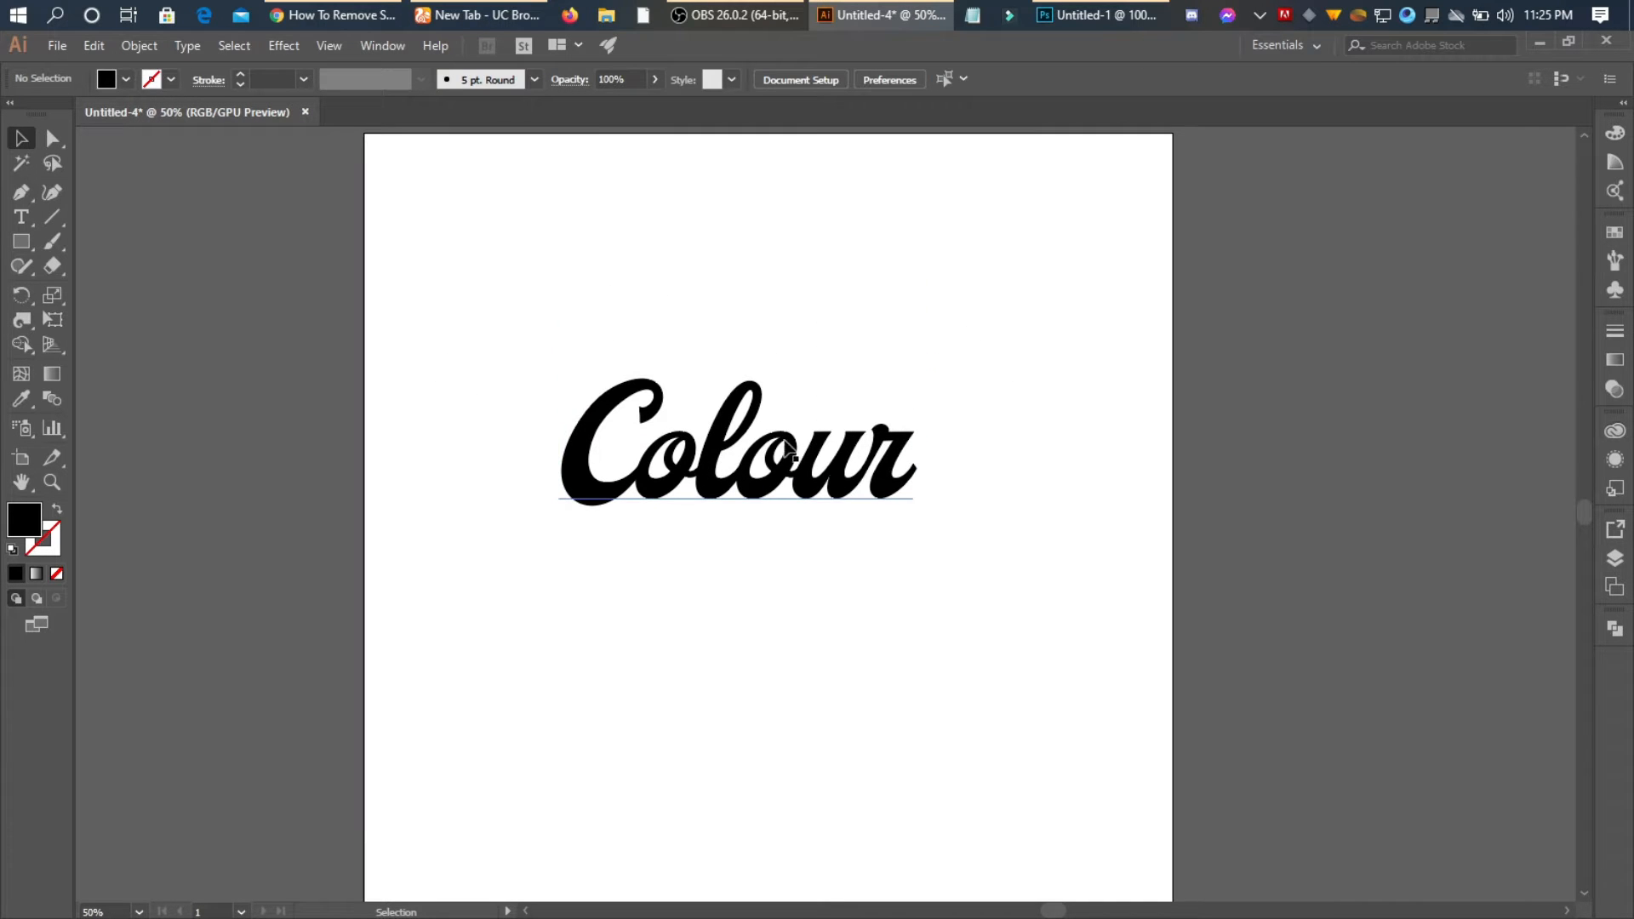
{"action": "double_click", "coordinate": [718, 462]}
{"action": "double_click", "coordinate": [725, 472]}
{"action": "left_click", "coordinate": [673, 451]}
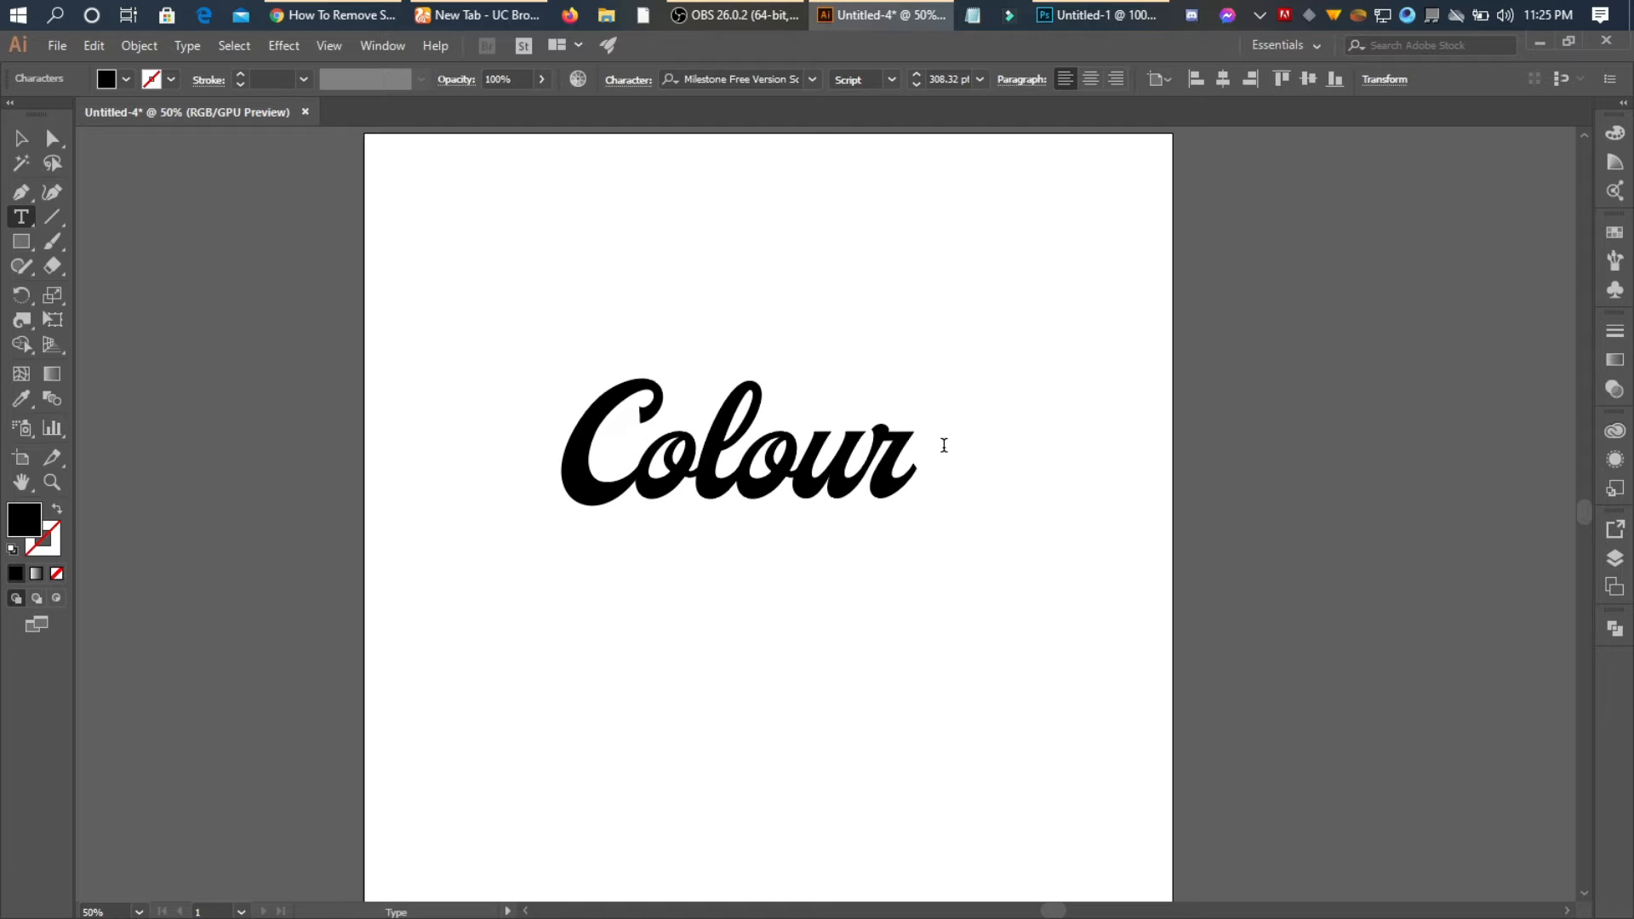
{"action": "left_click", "coordinate": [21, 137]}
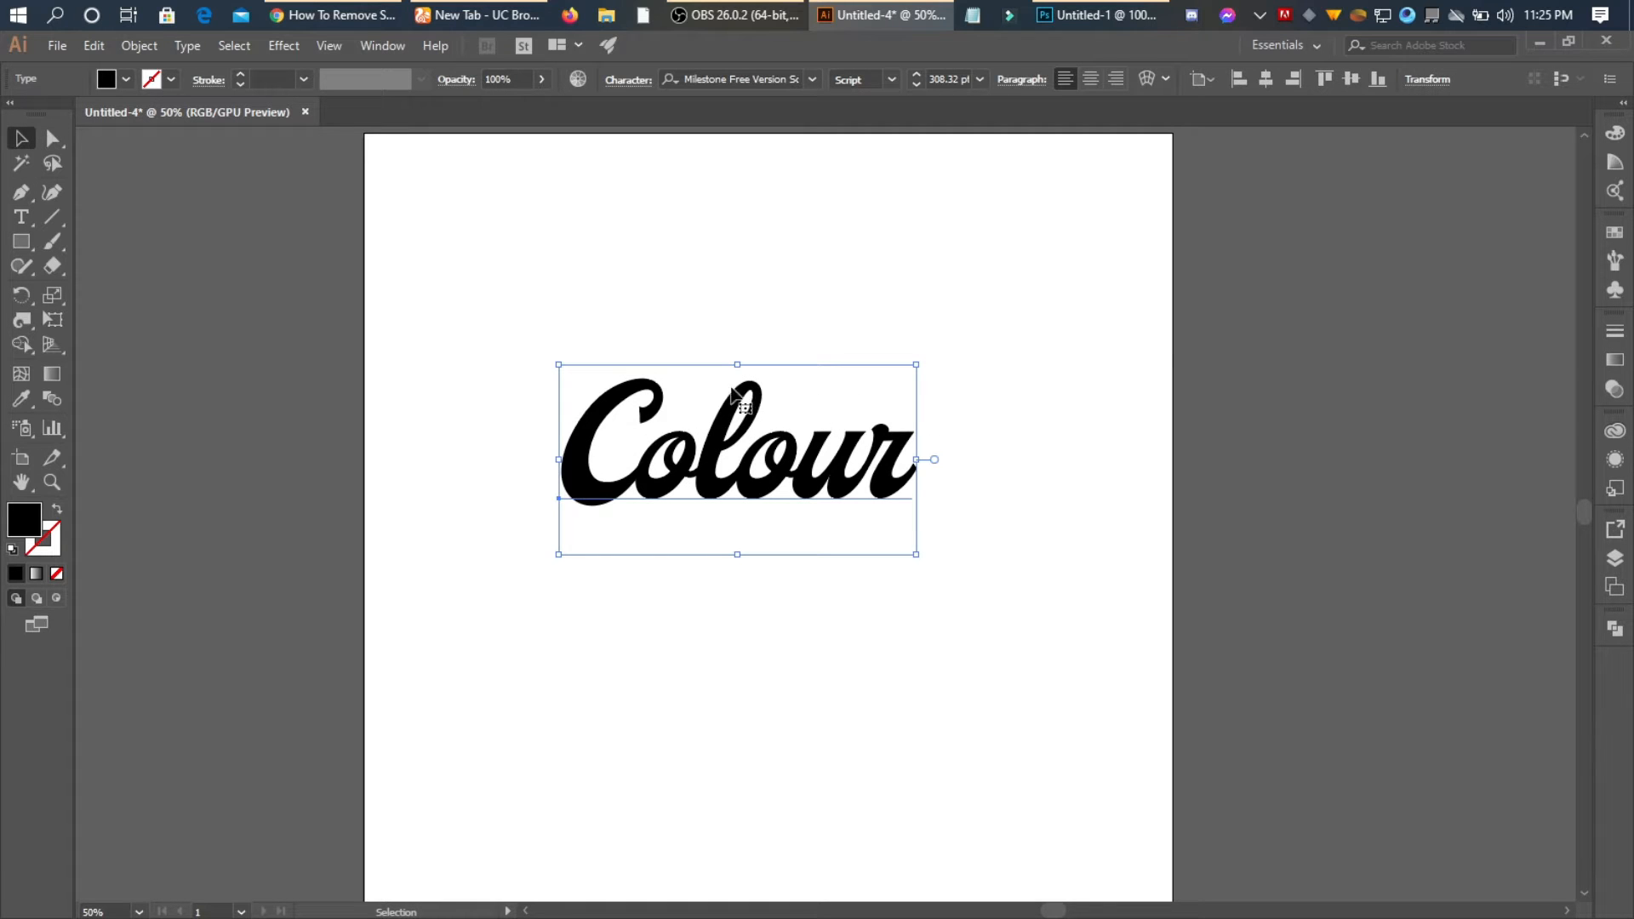
Move the "Colour" text so it is horizontally centred on the artboard
{"action": "scroll", "coordinate": [888, 378], "scroll_direction": "down", "scroll_amount": 1}
{"action": "scroll", "coordinate": [873, 383], "scroll_direction": "up", "scroll_amount": 1}
{"action": "mouse_move", "coordinate": [899, 464]}
{"action": "left_mouse_down"}
{"action": "mouse_move", "coordinate": [856, 429]}
{"action": "mouse_move", "coordinate": [890, 440]}
{"action": "left_mouse_up"}
{"action": "left_click", "coordinate": [1044, 401]}
Remove the default fill from the "Colour" text and add a new fill to its appearance
{"action": "left_click_drag", "start_coordinate": [459, 380], "coordinate": [955, 511]}
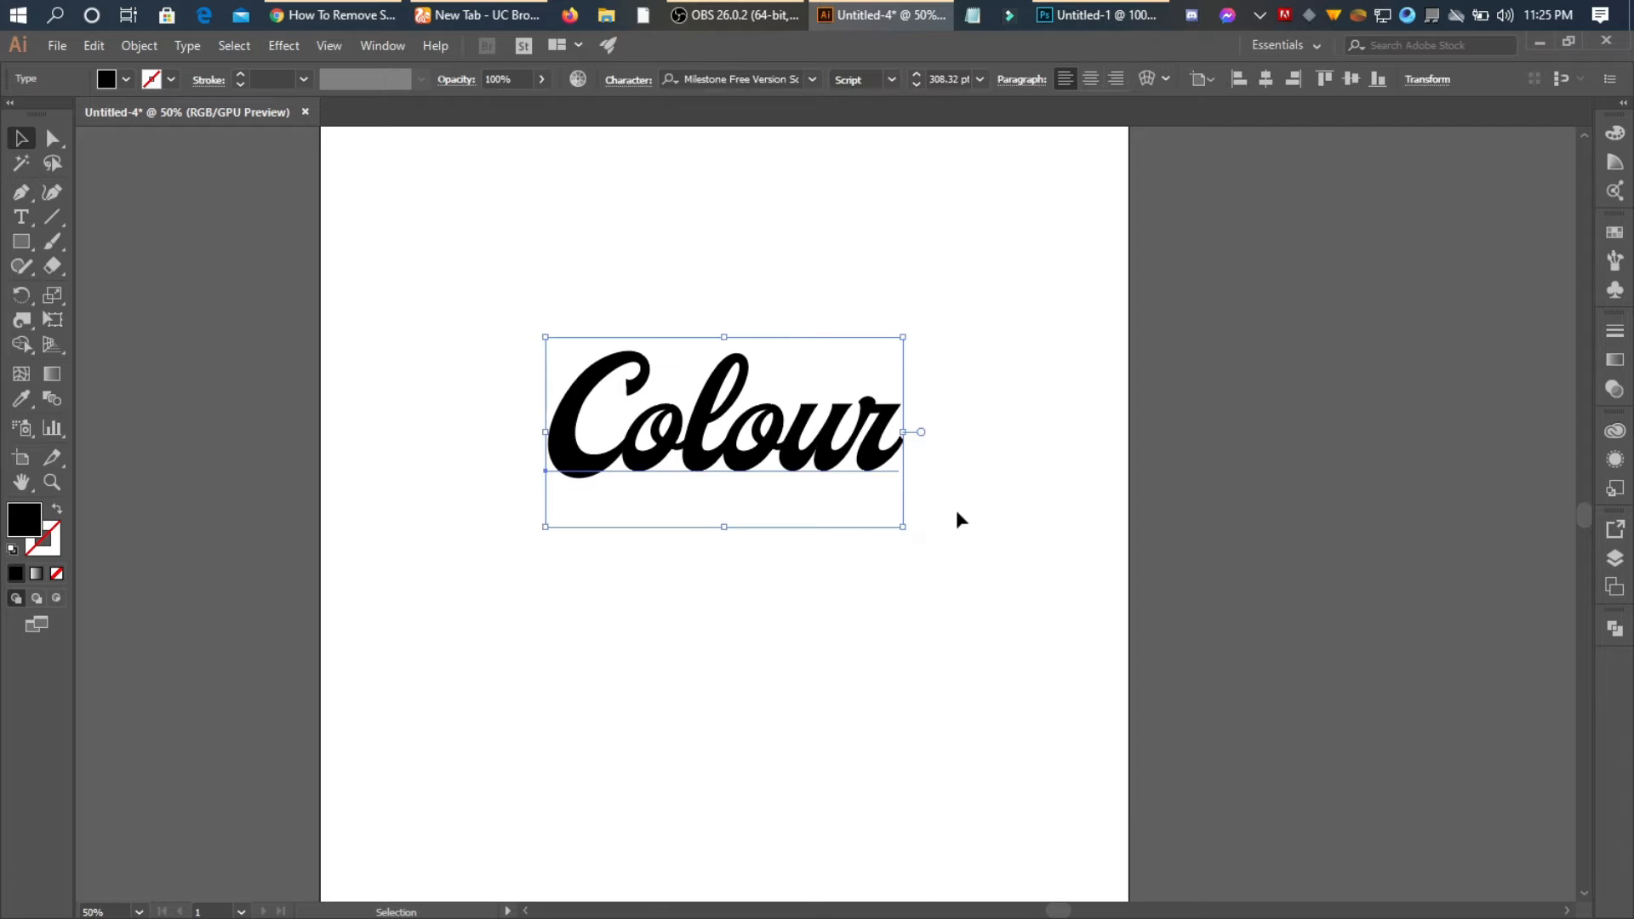
{"action": "left_click", "coordinate": [58, 573]}
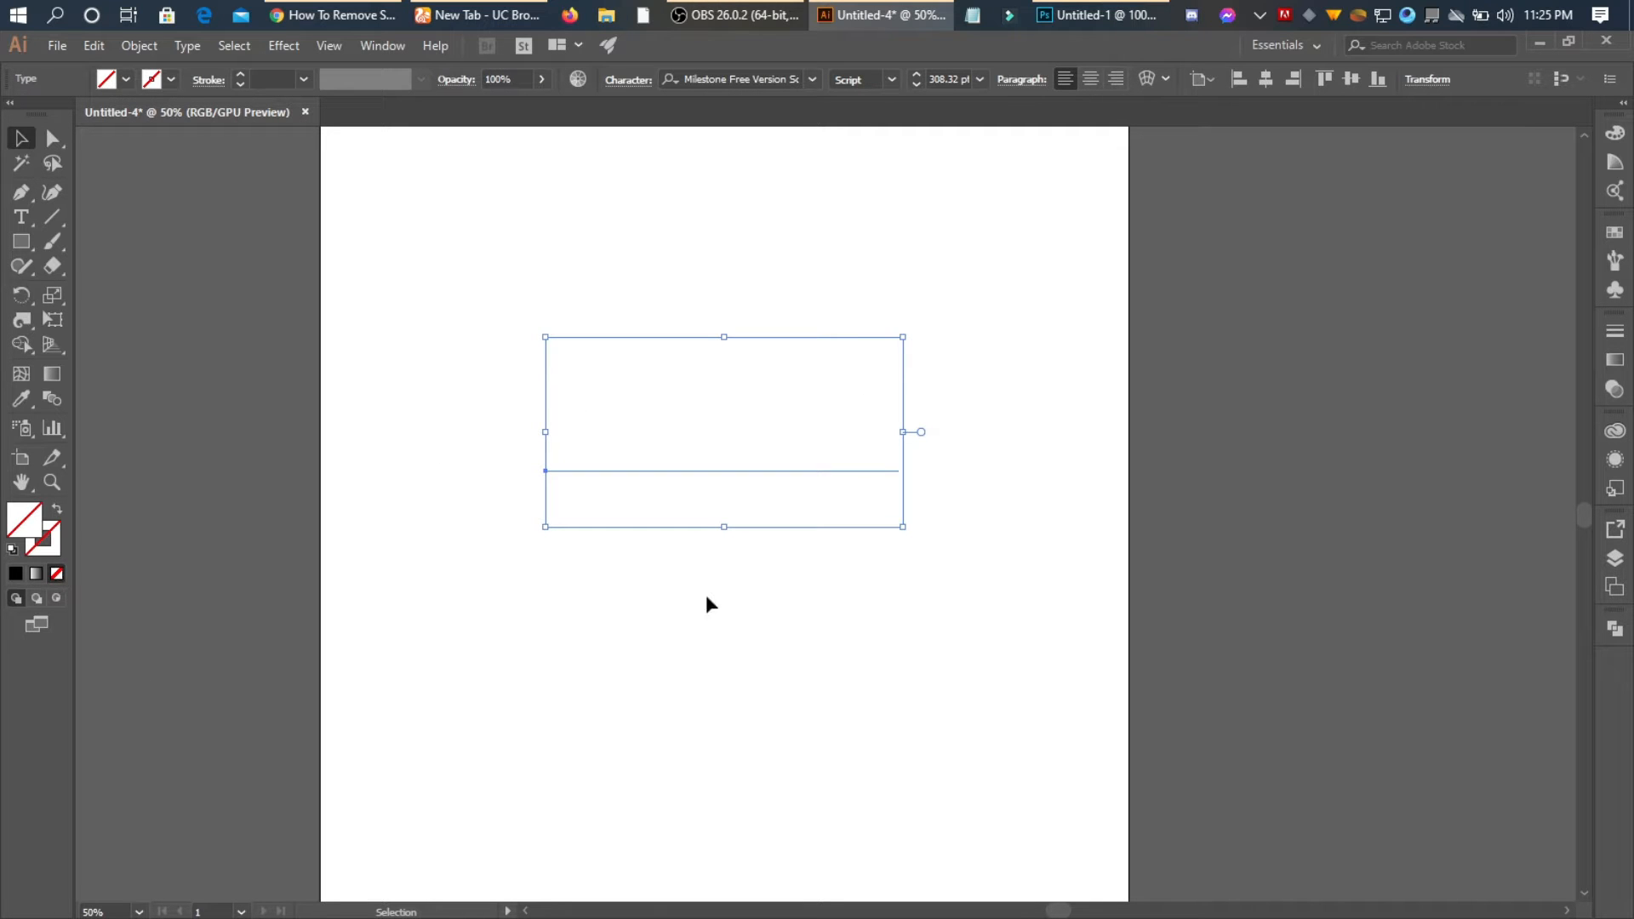
{"action": "left_click", "coordinate": [1615, 460]}
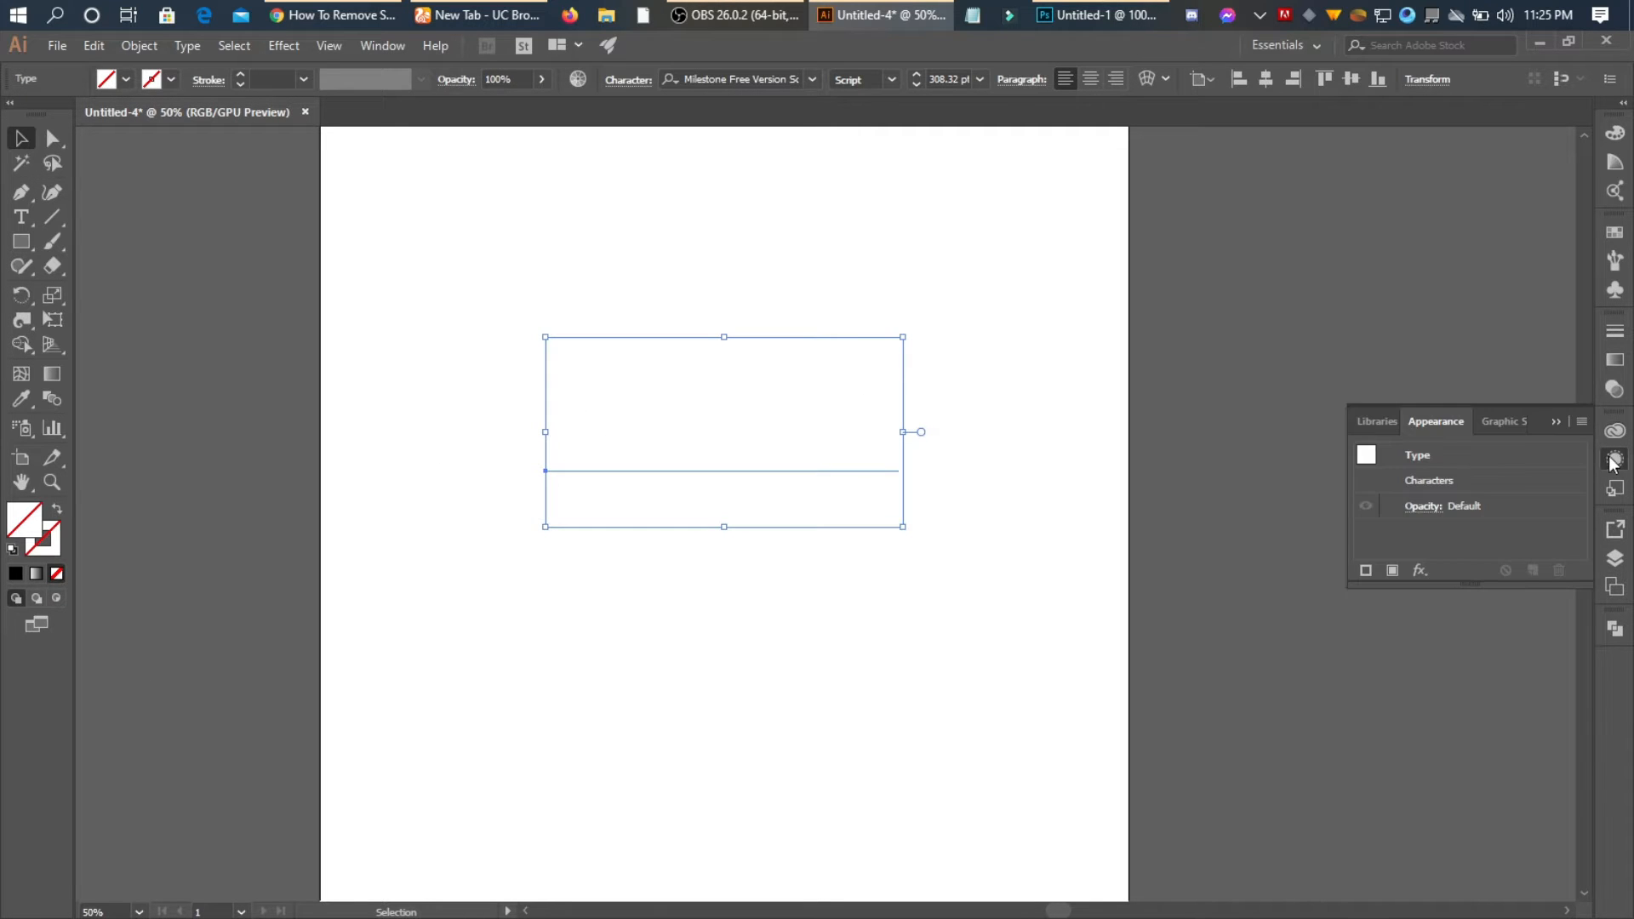
{"action": "left_click", "coordinate": [1392, 569]}
{"action": "scroll", "coordinate": [782, 457], "scroll_direction": "down", "scroll_amount": 1}
{"action": "scroll", "coordinate": [782, 457], "scroll_direction": "up", "scroll_amount": 1}
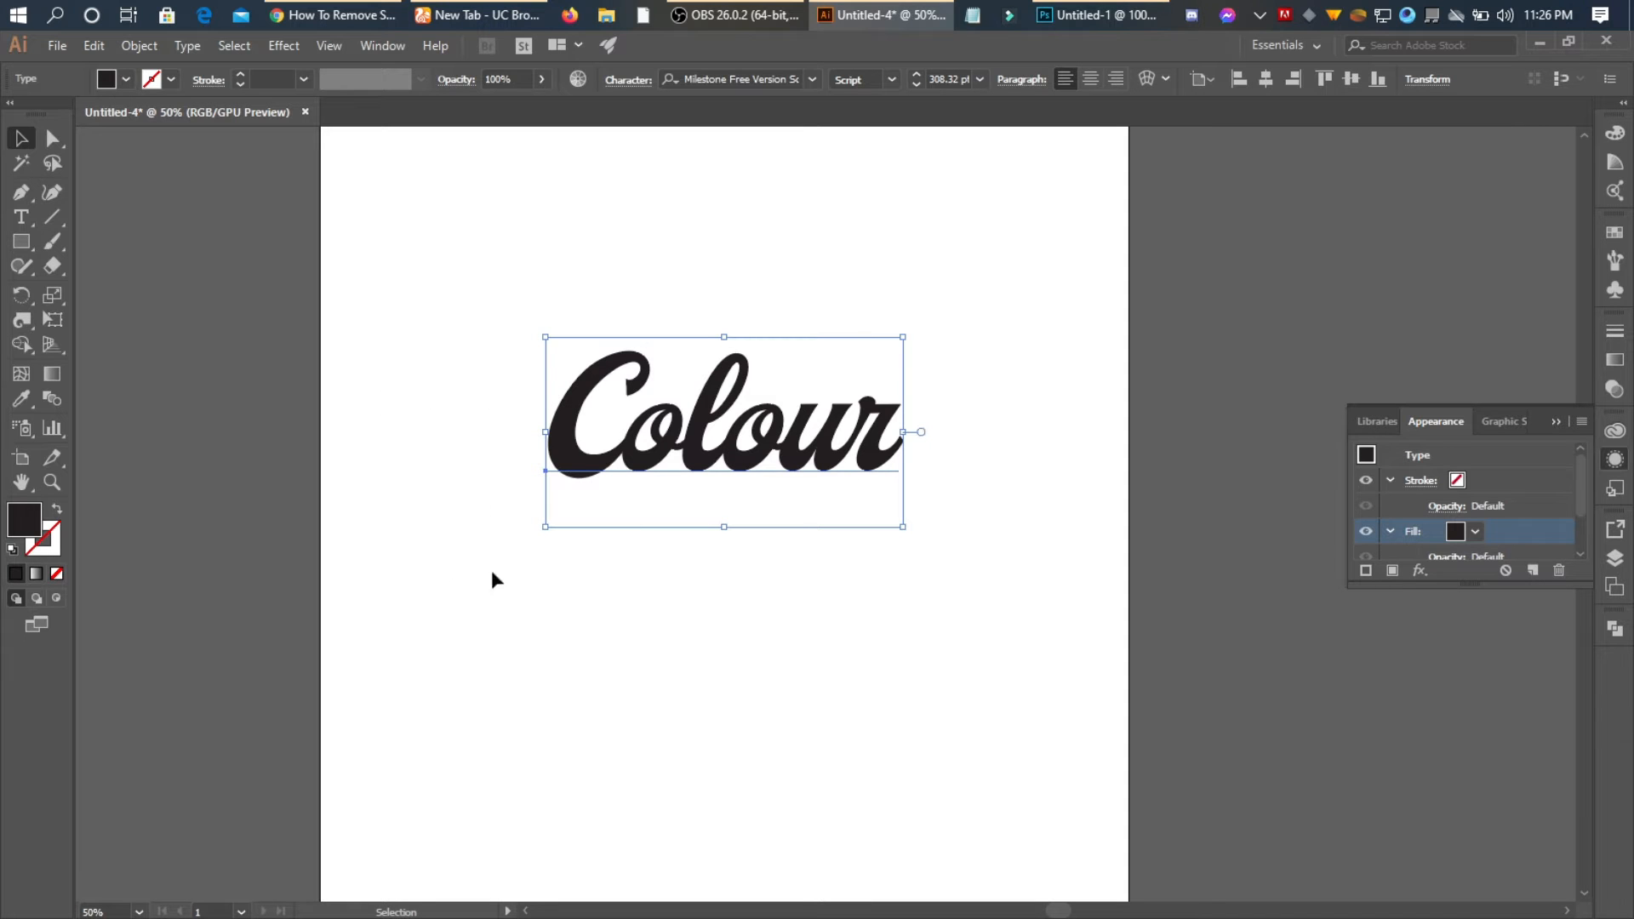
Fill the text with the beige C=25 M=25 Y=40 K=0 swatch and set that swatch's red value to 200
{"action": "left_click", "coordinate": [128, 80]}
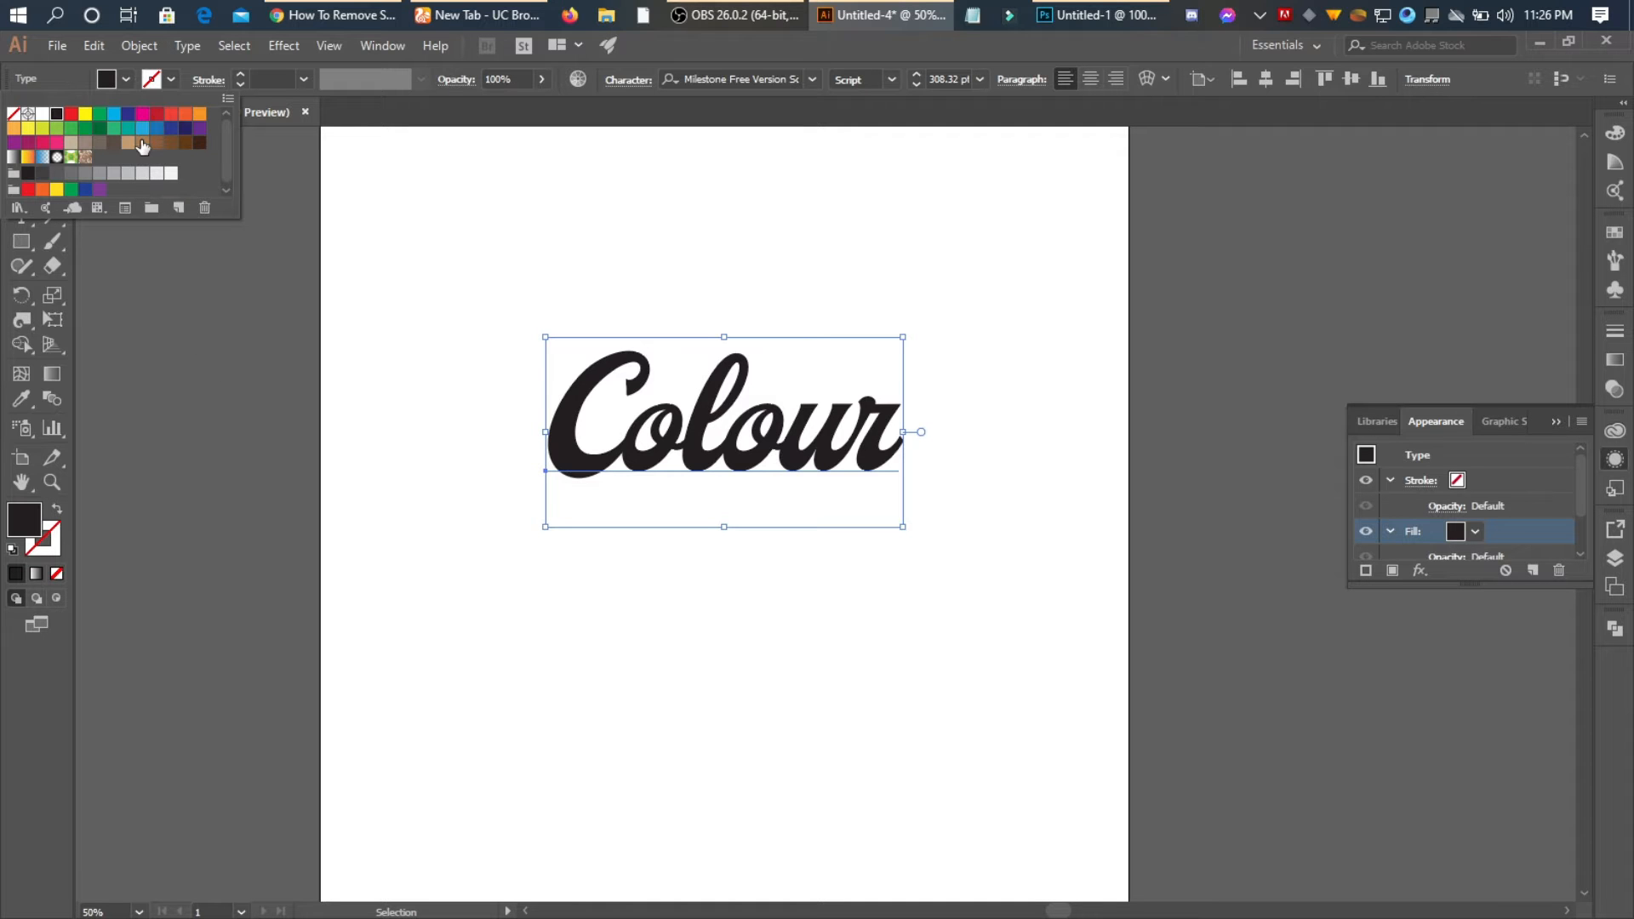
{"action": "left_click", "coordinate": [70, 142]}
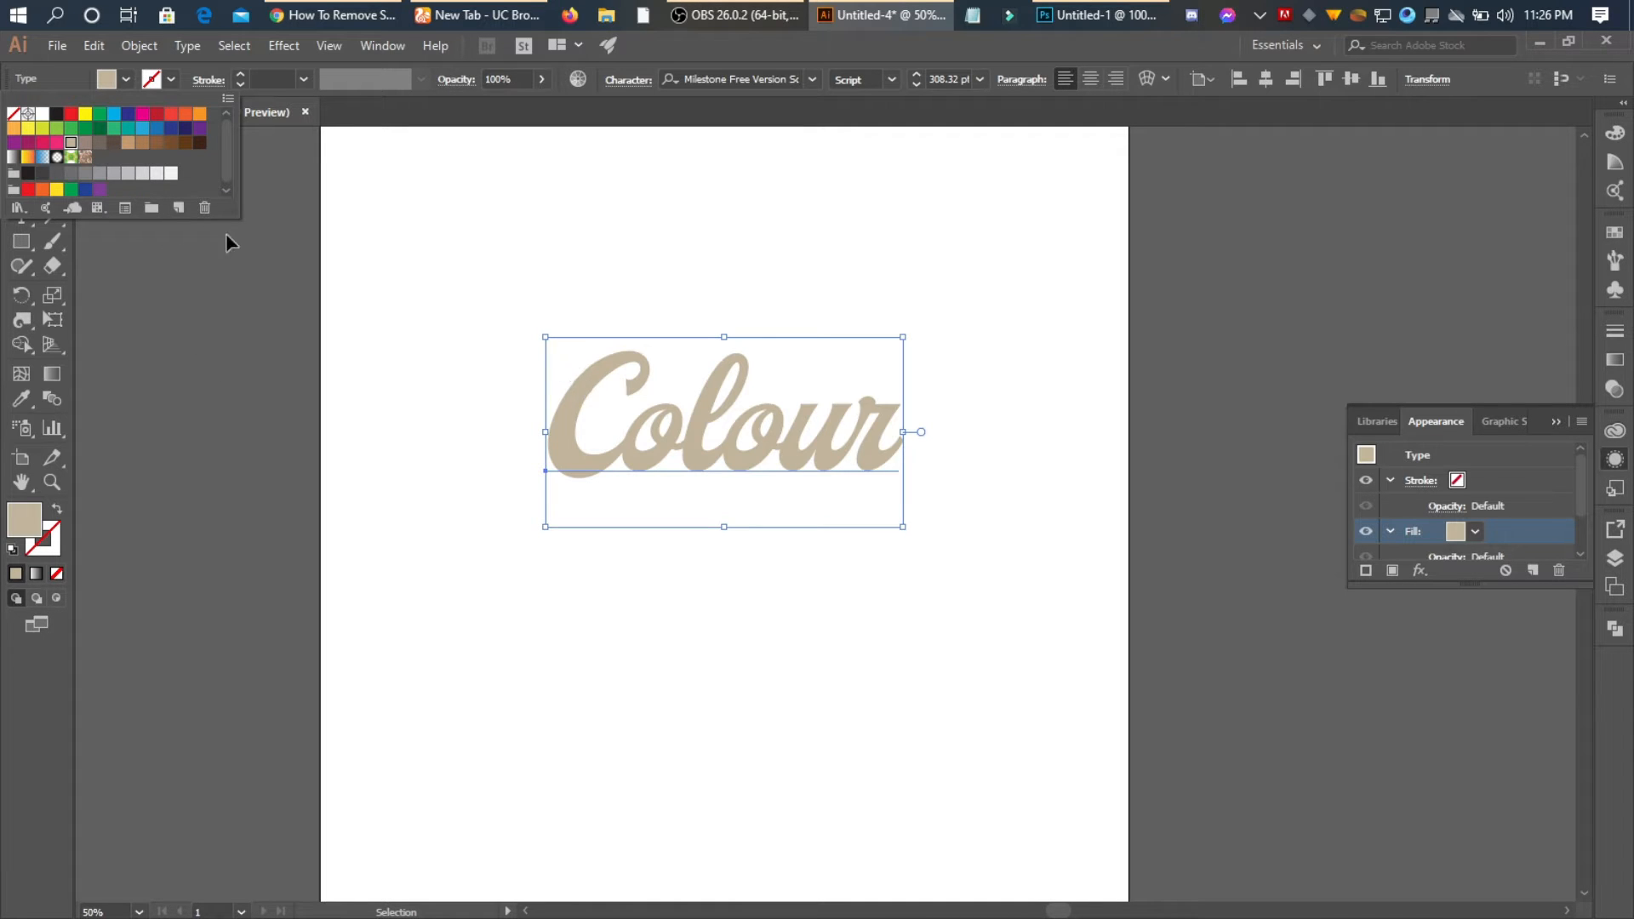
{"action": "double_click", "coordinate": [70, 142]}
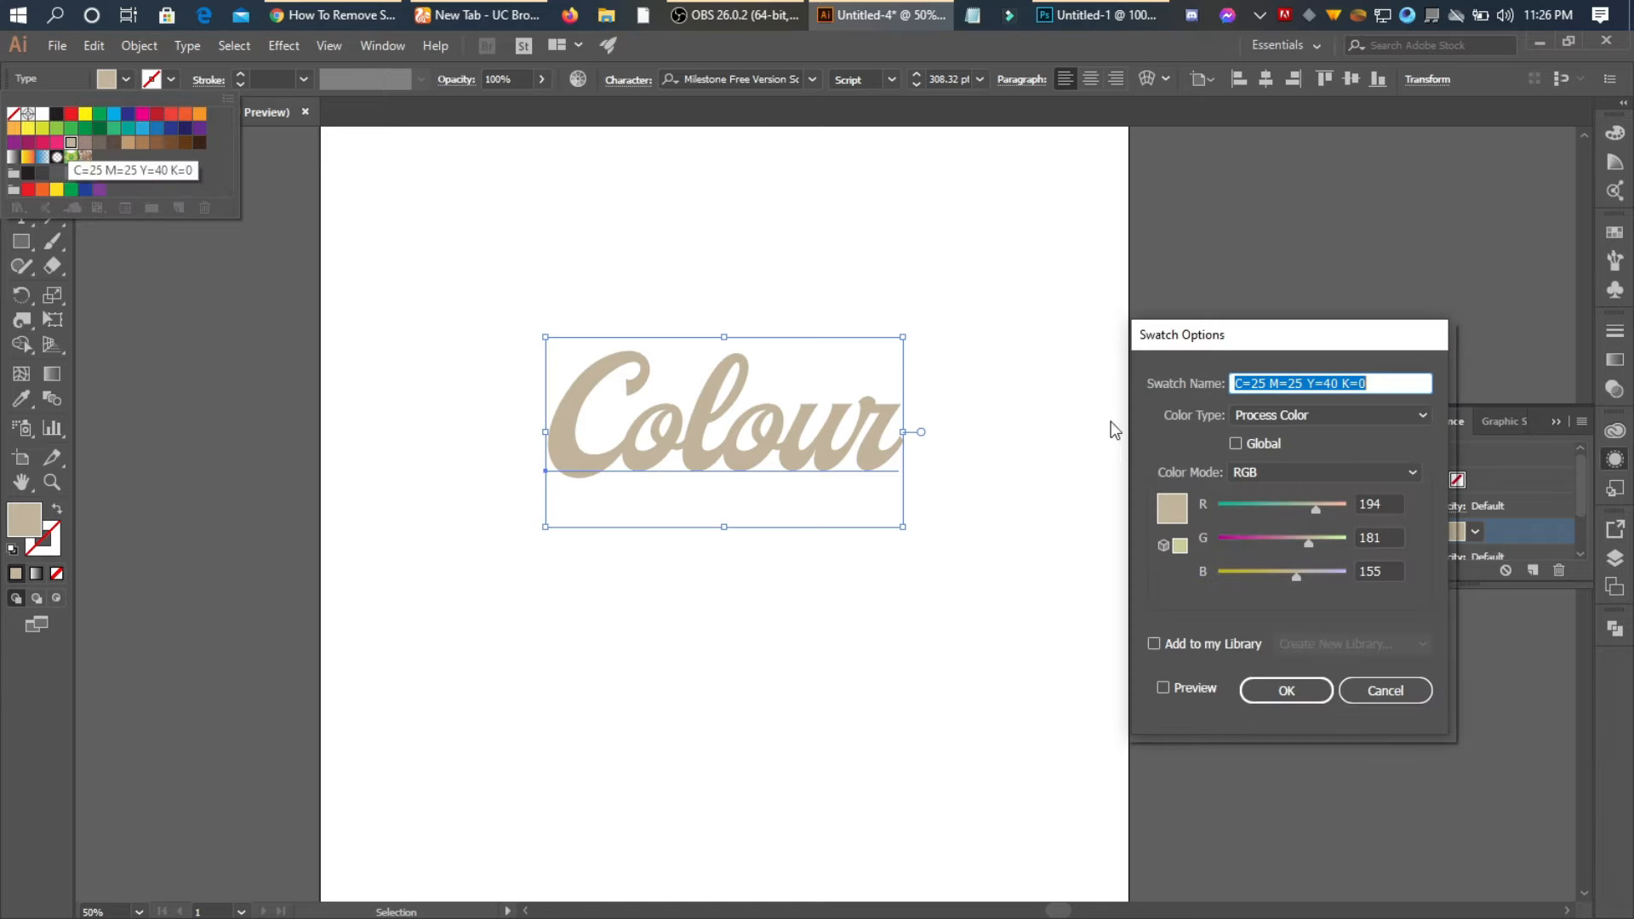
{"action": "left_click_drag", "start_coordinate": [1318, 511], "coordinate": [1321, 511]}
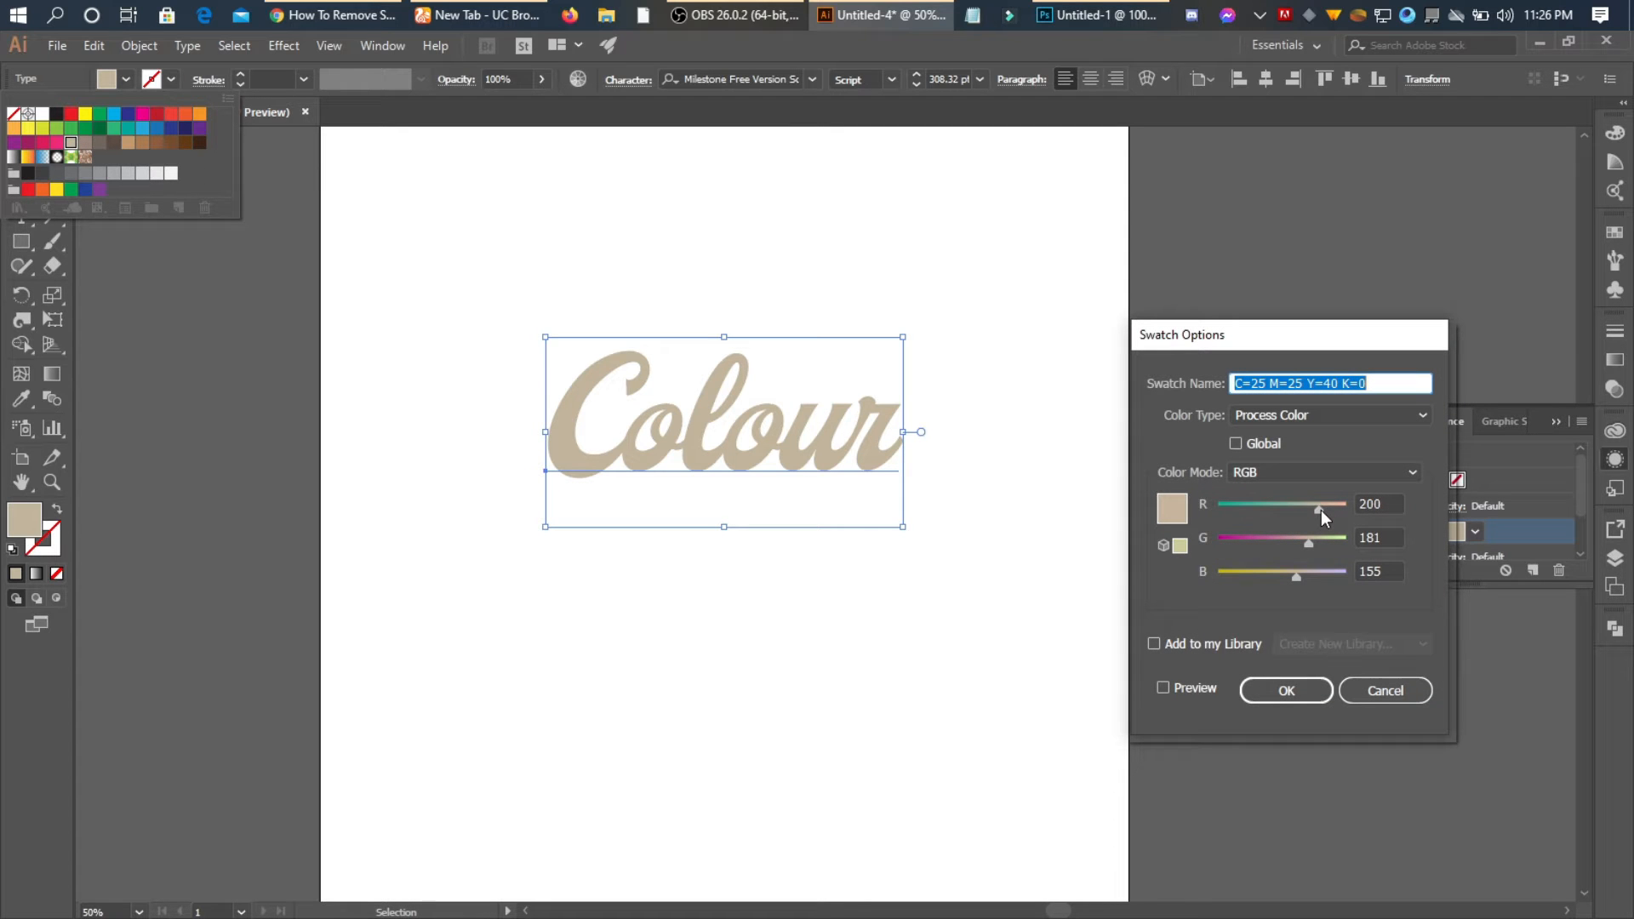
{"action": "left_click", "coordinate": [1275, 679]}
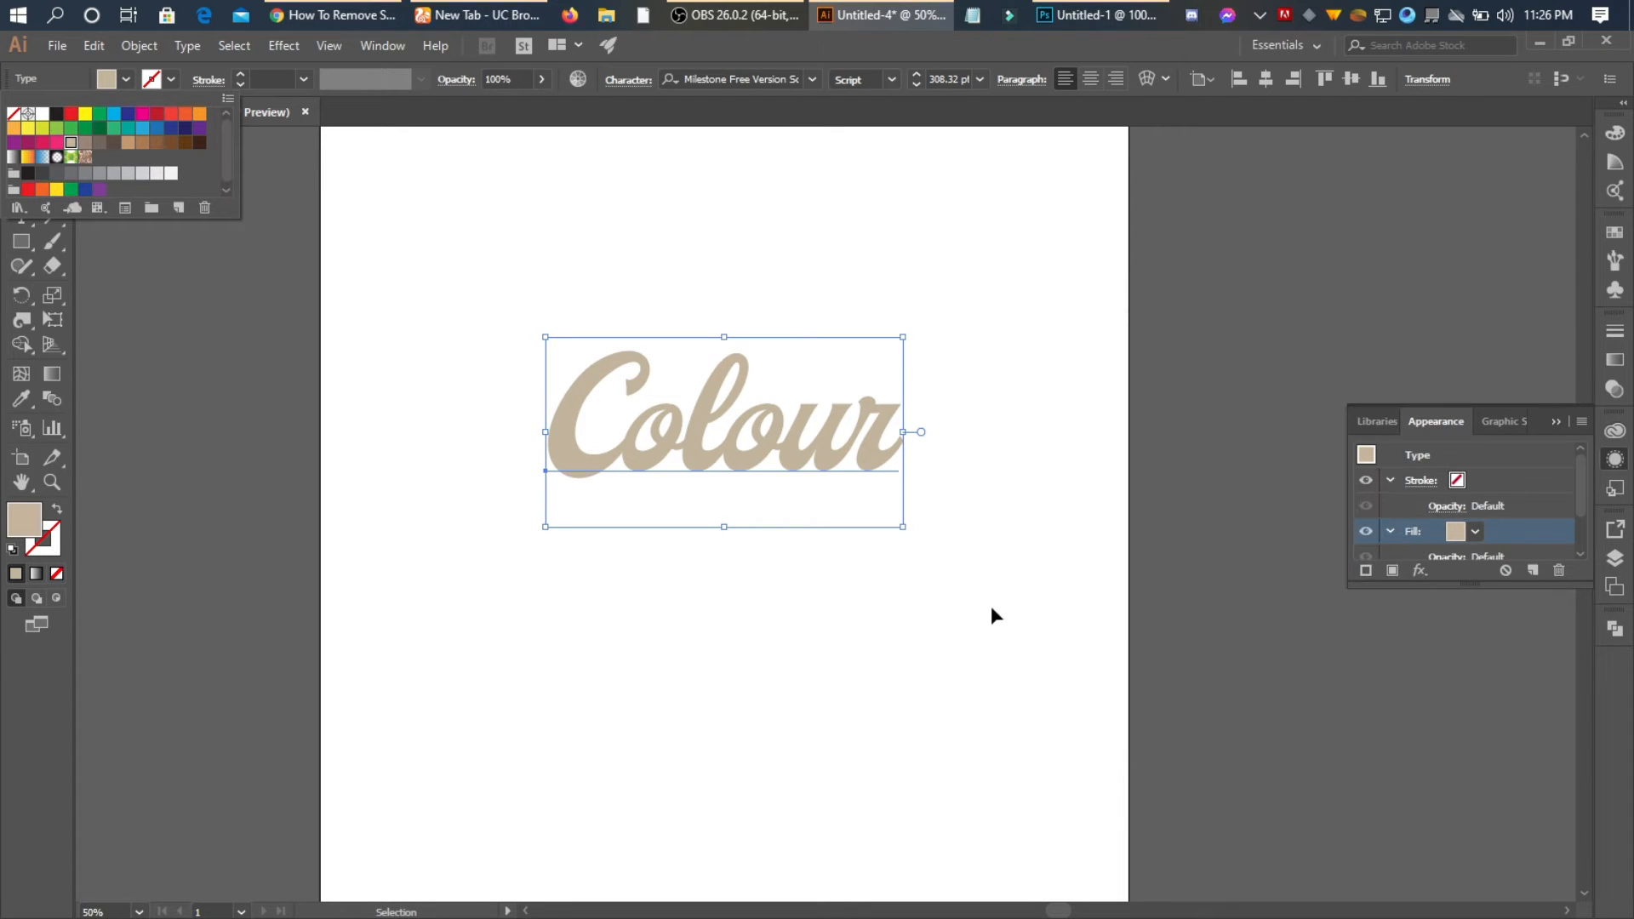
{"action": "left_click", "coordinate": [990, 606]}
{"action": "left_click", "coordinate": [1043, 460]}
{"action": "left_click", "coordinate": [601, 467]}
{"action": "left_click", "coordinate": [496, 296]}
{"action": "left_click", "coordinate": [891, 461]}
{"action": "left_click", "coordinate": [928, 463]}
Give the "Colour" text a dark grey stroke using the C=0 M=0 Y=0 K=90 swatch
{"action": "left_click", "coordinate": [886, 451]}
{"action": "scroll", "coordinate": [1511, 473], "scroll_direction": "down", "scroll_amount": 2}
{"action": "scroll", "coordinate": [1502, 523], "scroll_direction": "up", "scroll_amount": 2}
{"action": "left_click", "coordinate": [1454, 482]}
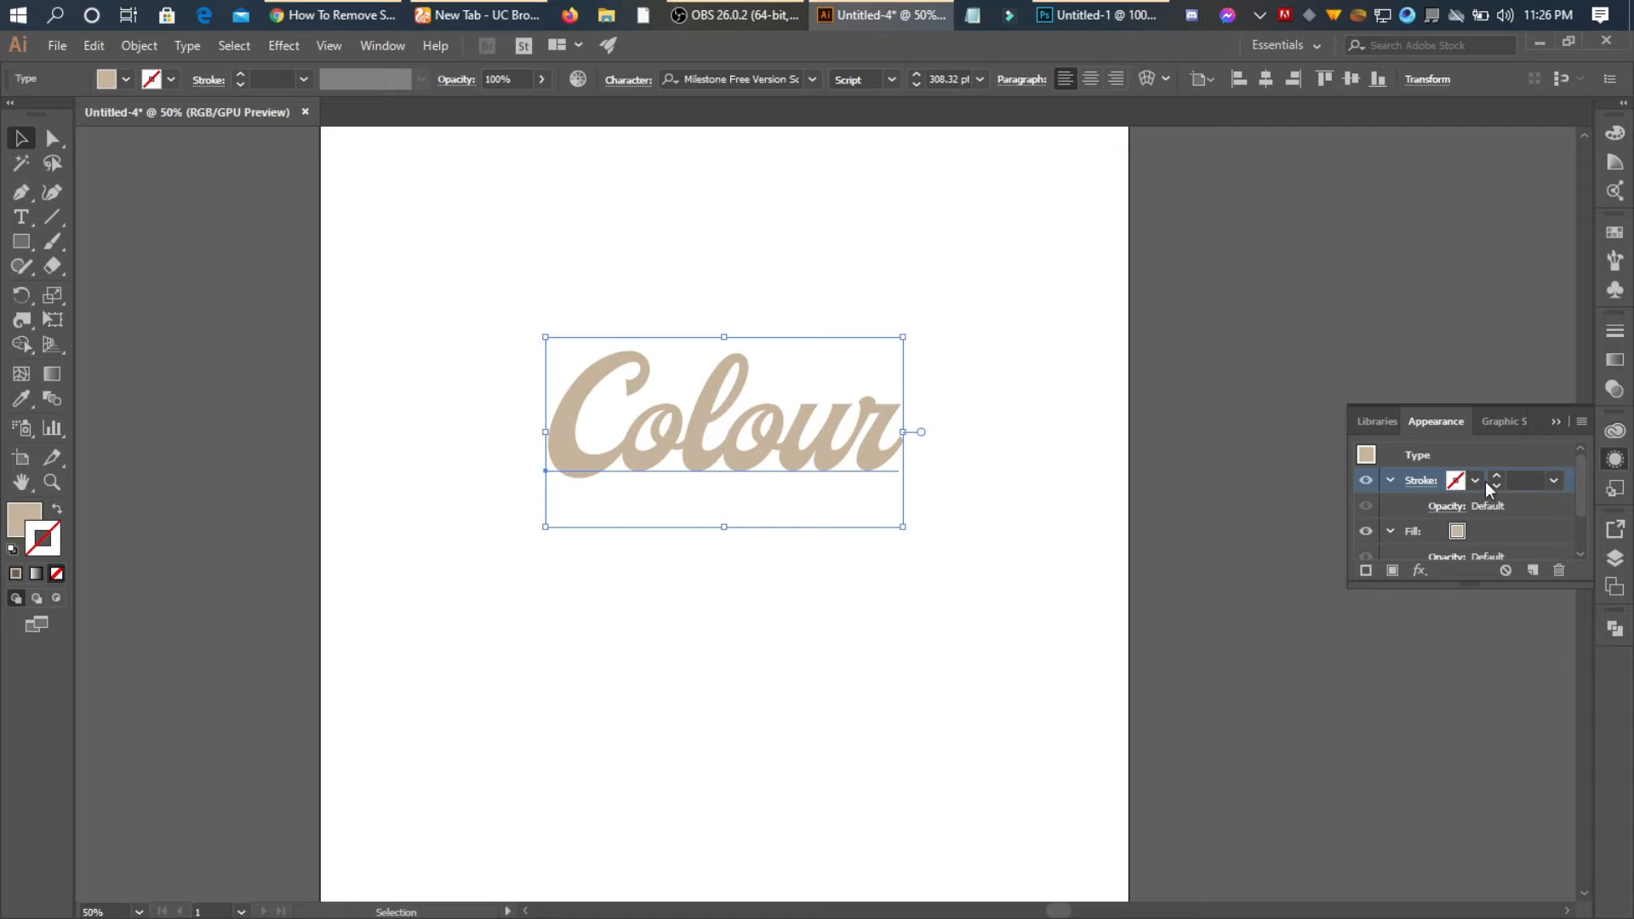
{"action": "left_click", "coordinate": [1477, 483]}
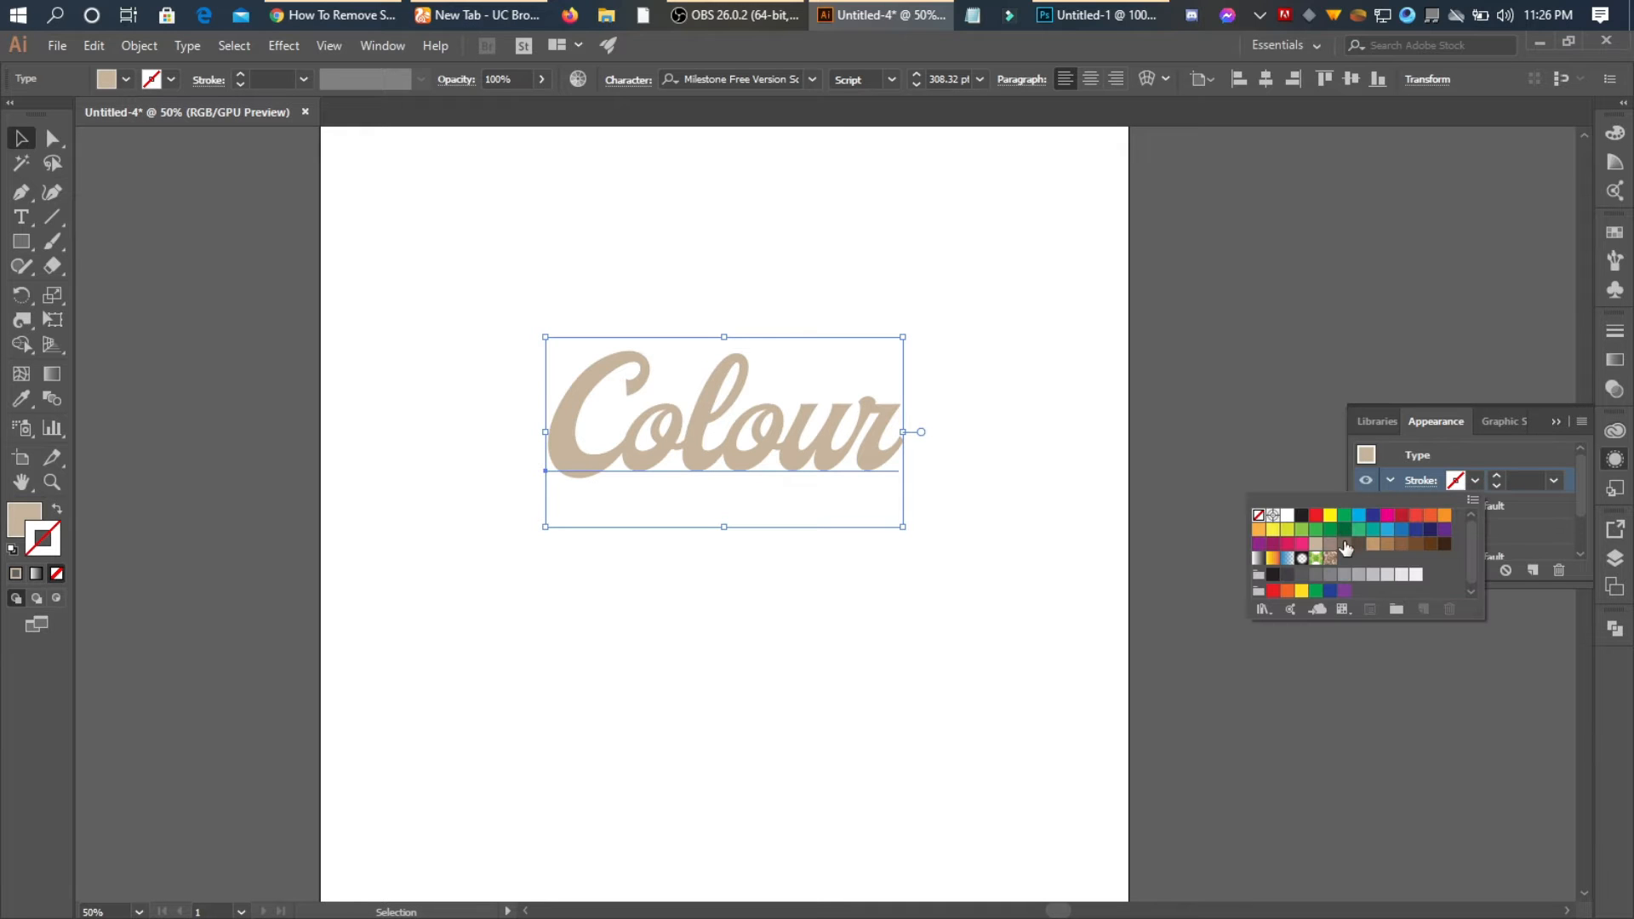
{"action": "left_click", "coordinate": [1274, 576]}
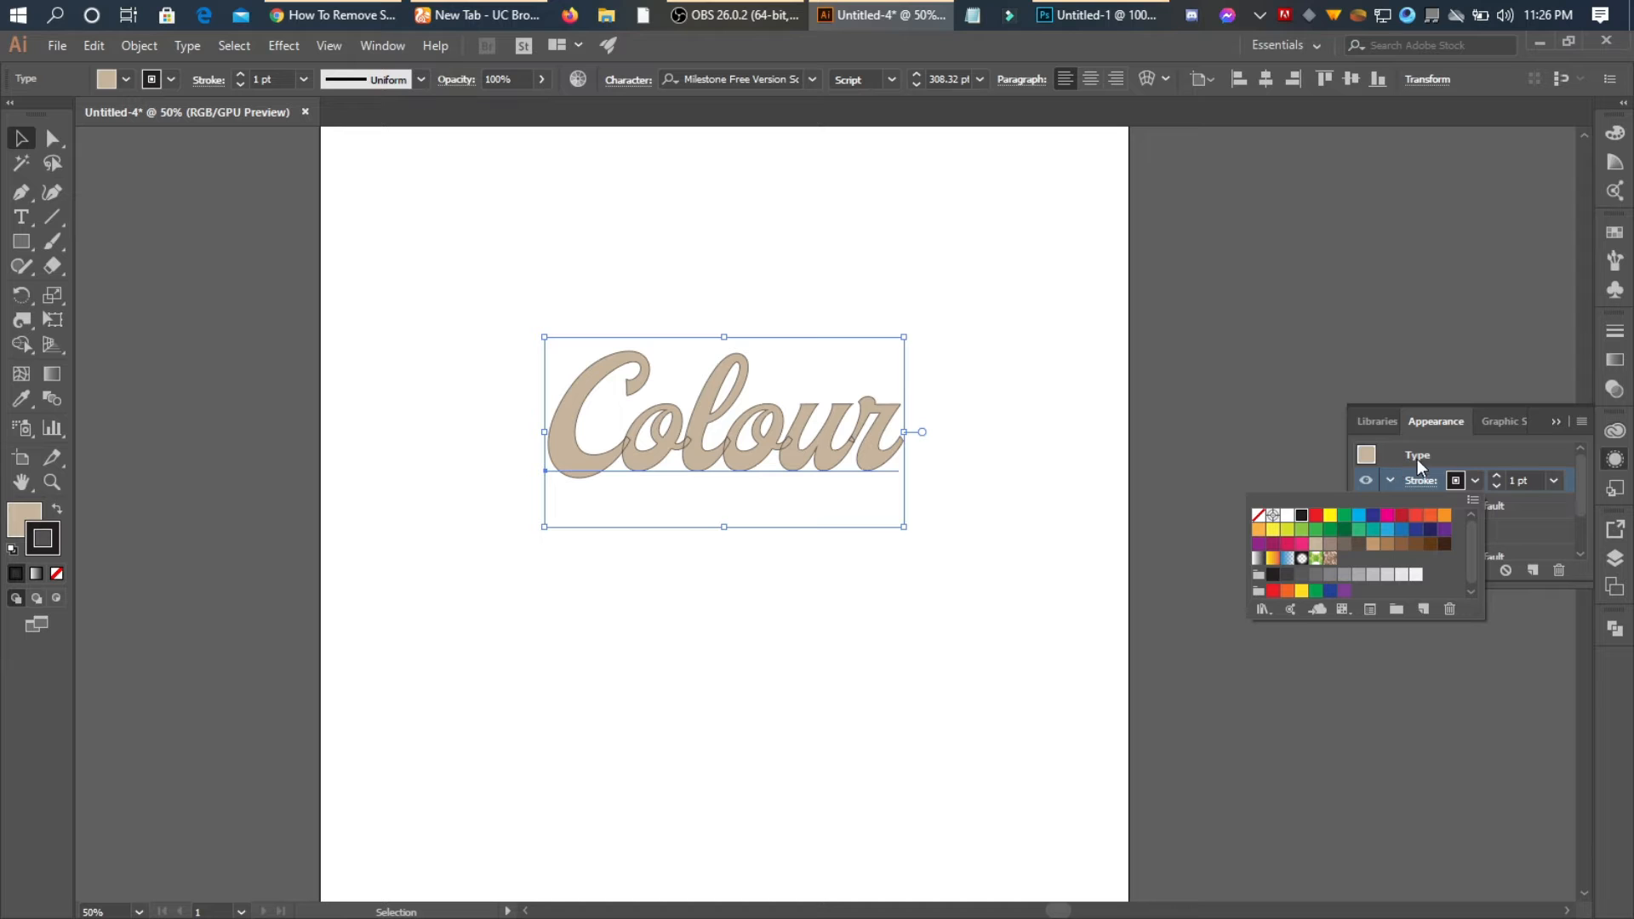
{"action": "left_click", "coordinate": [1287, 576]}
Edit the dark grey stroke swatch with preview enabled, setting its red value to 67
{"action": "double_click", "coordinate": [1287, 576]}
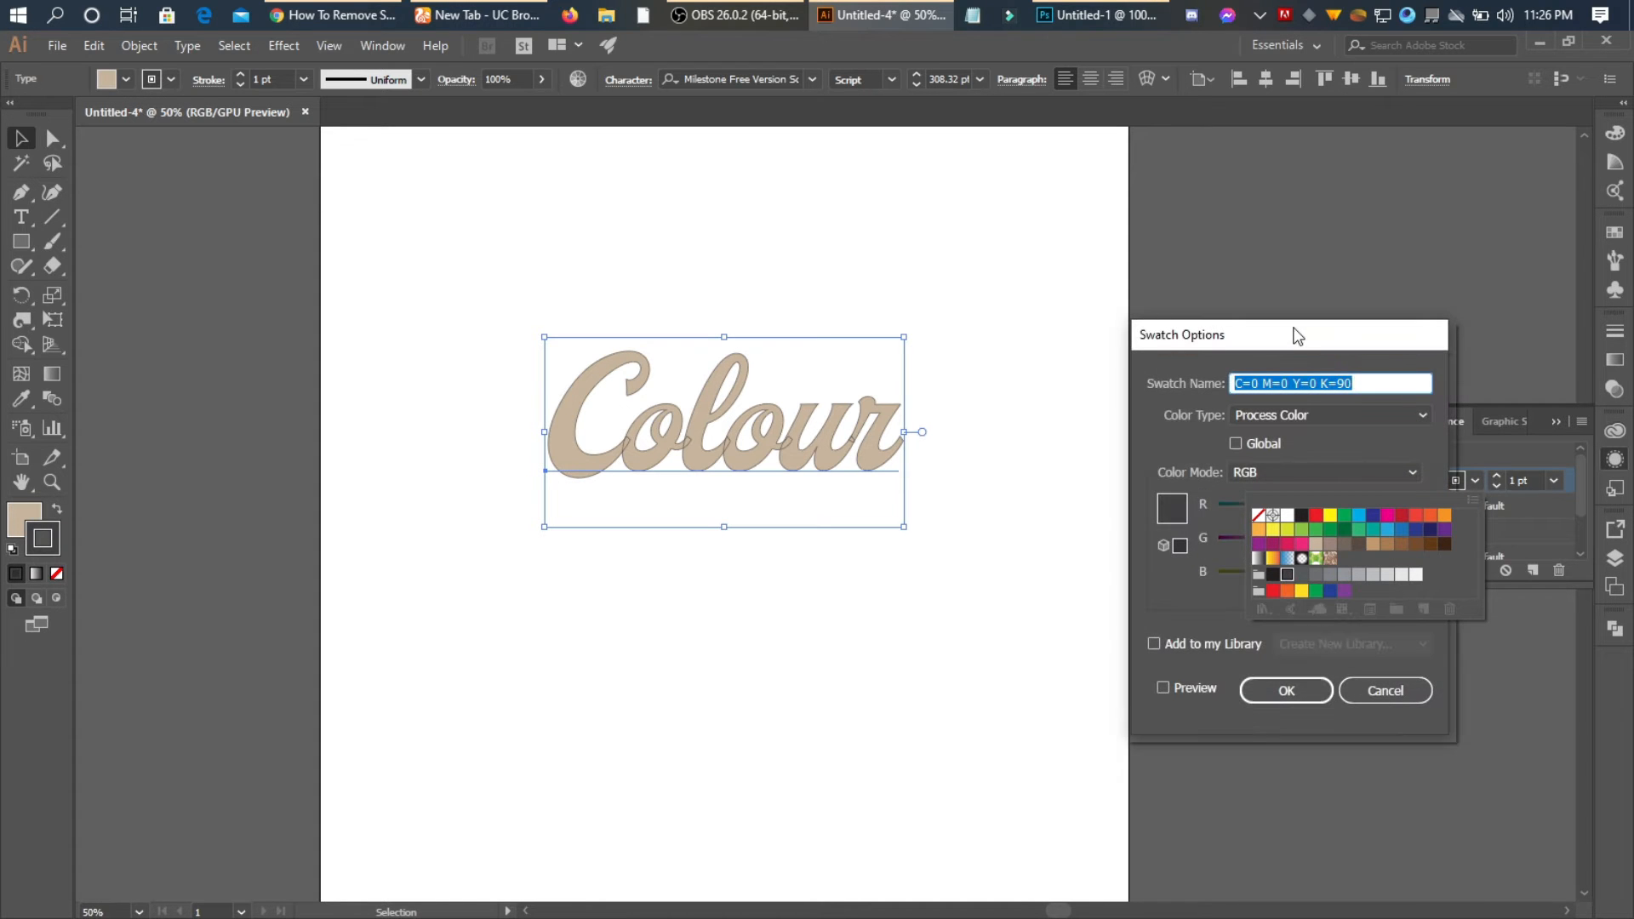
{"action": "left_click_drag", "start_coordinate": [1097, 284], "coordinate": [1027, 253]}
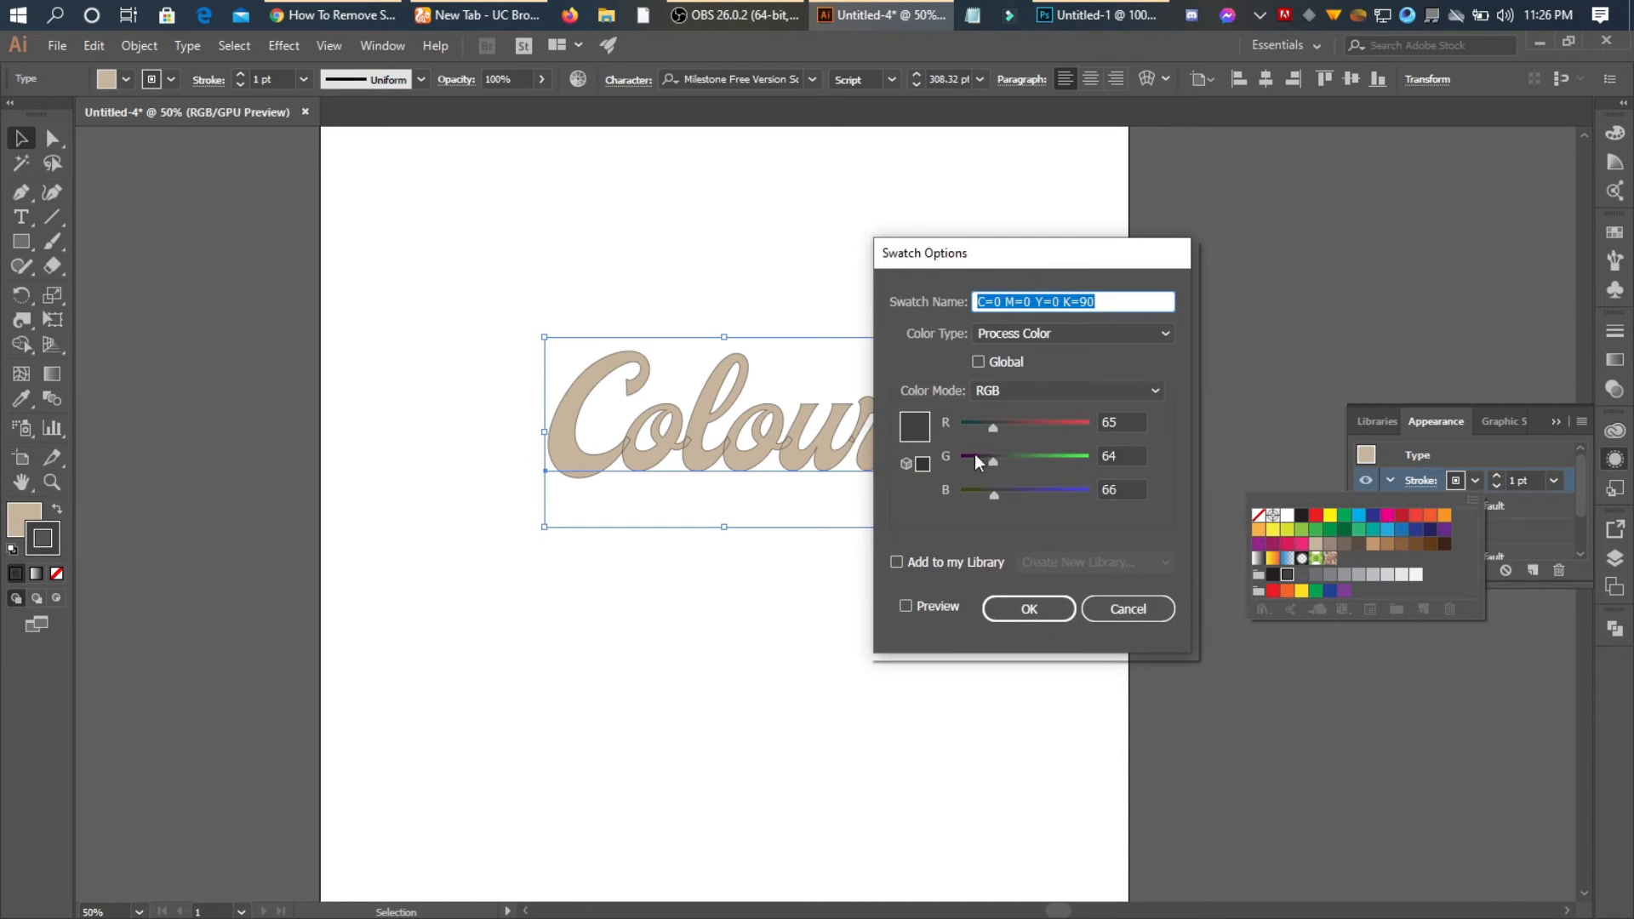
{"action": "left_click", "coordinate": [906, 606]}
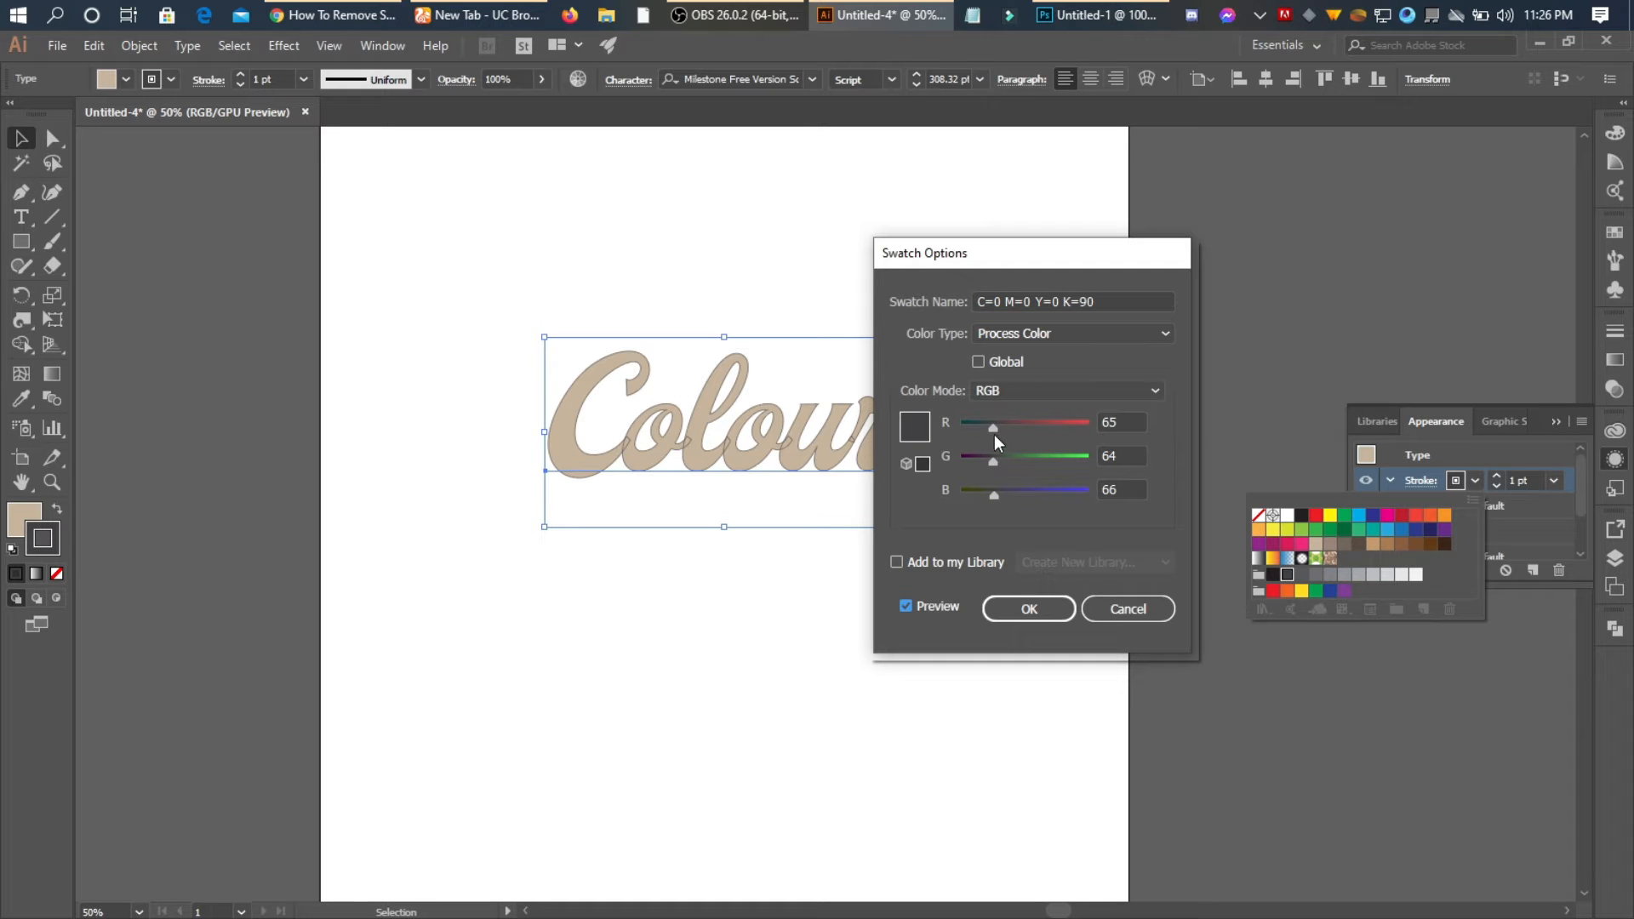
{"action": "left_click_drag", "start_coordinate": [993, 427], "coordinate": [994, 427]}
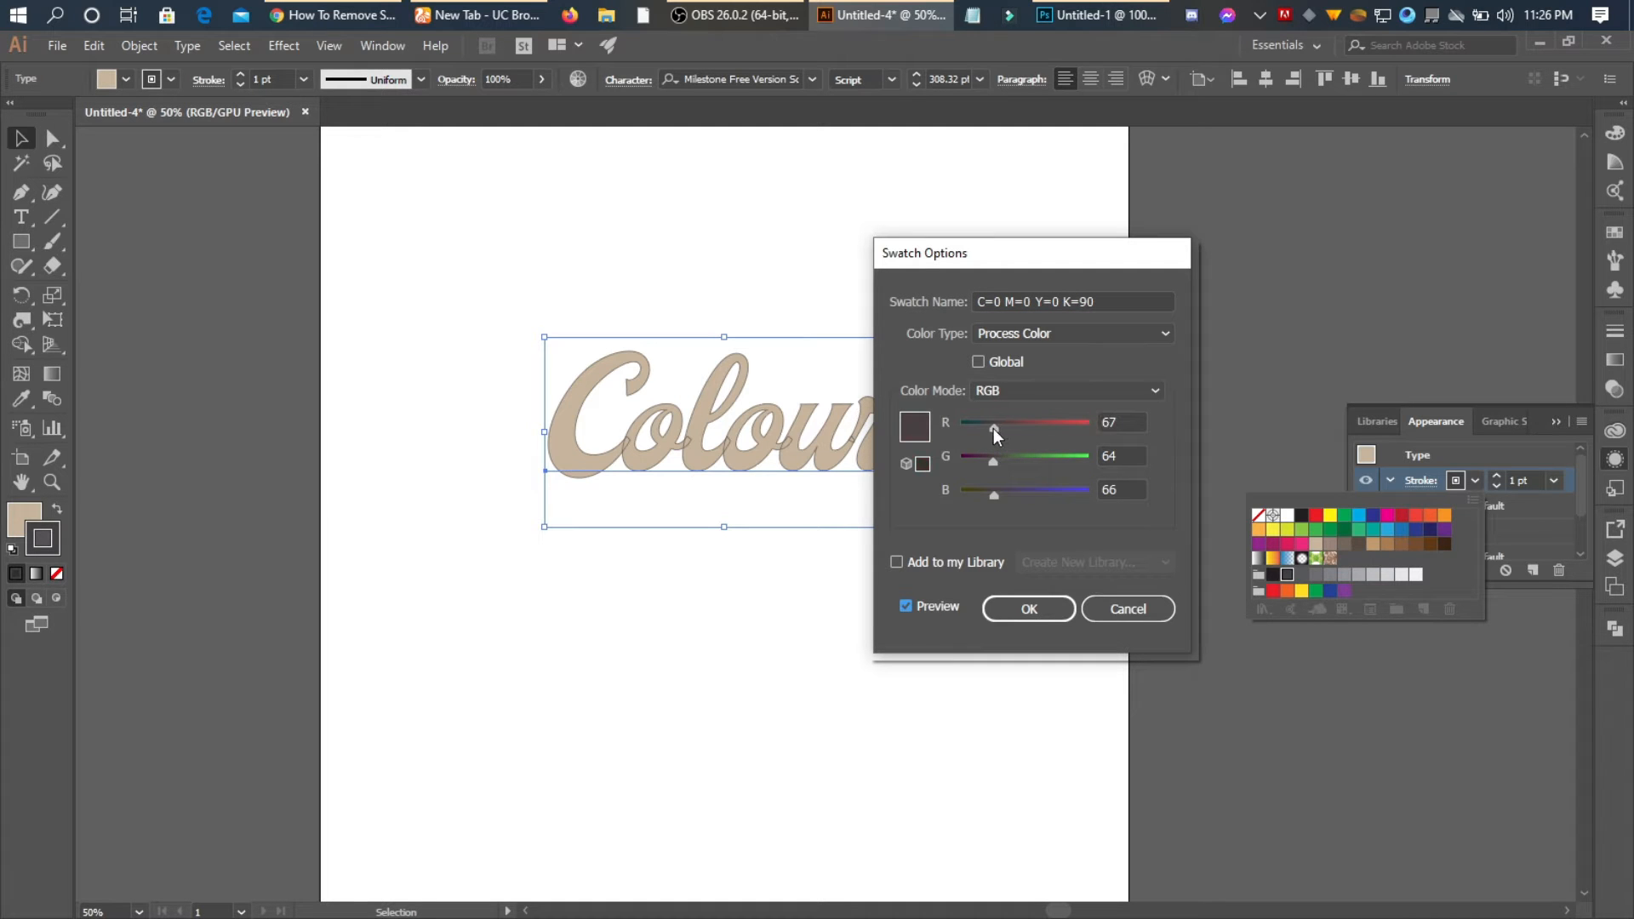
{"action": "left_click", "coordinate": [1035, 610]}
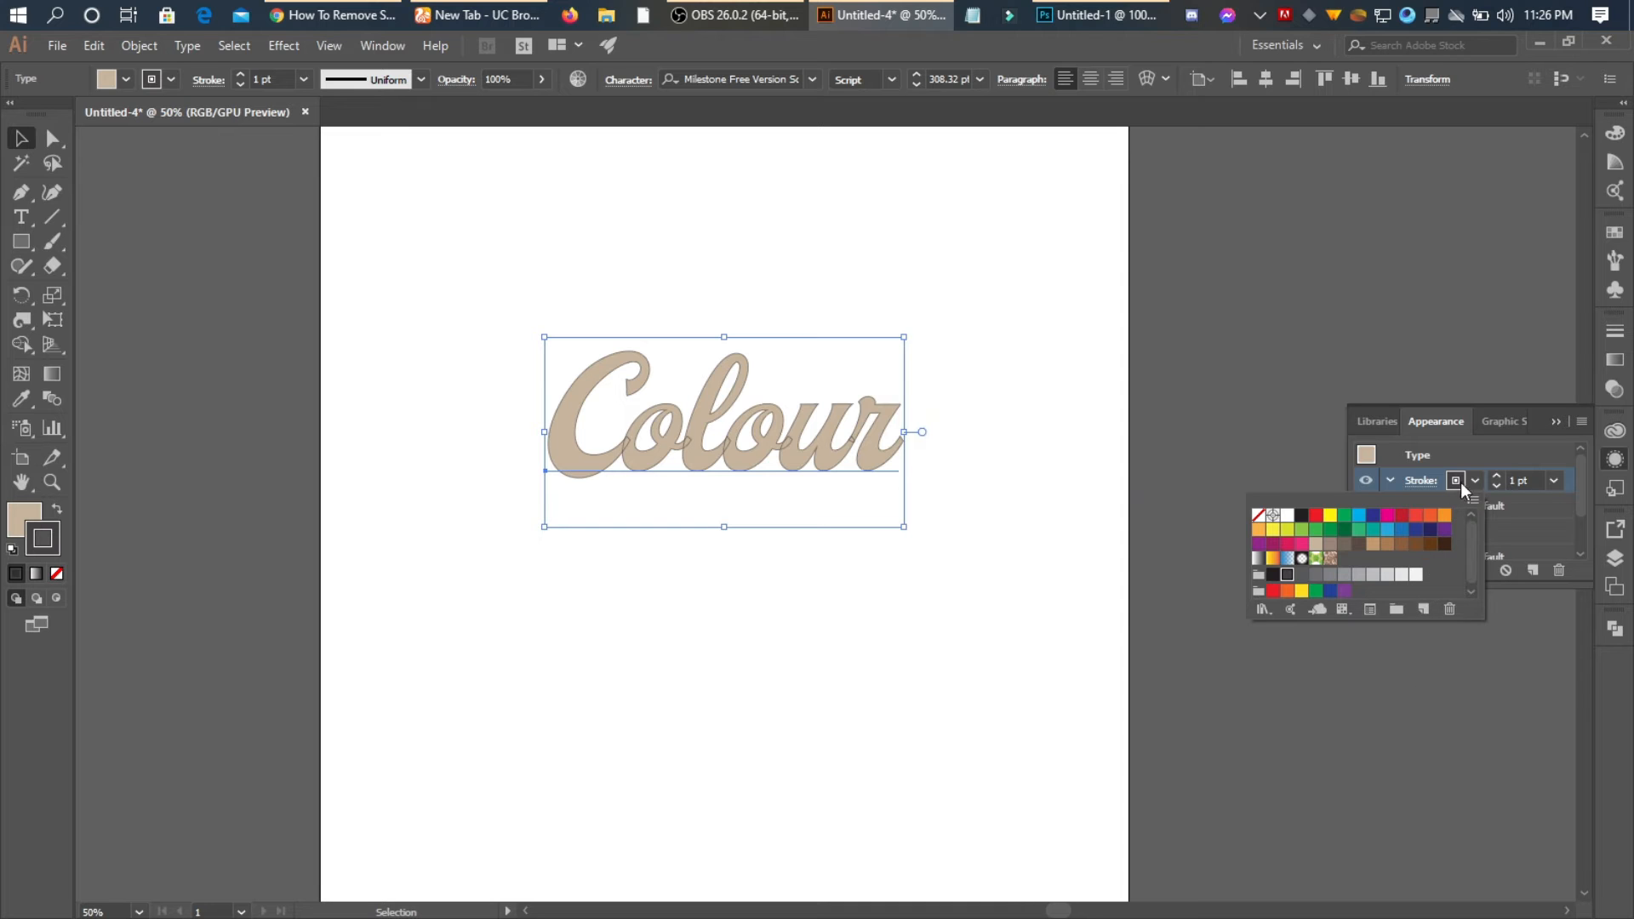
Set the text's stroke weight to 7 pt
{"action": "left_click", "coordinate": [1531, 479]}
{"action": "type", "text": "6"}
{"action": "key", "text": "Return"}
{"action": "key", "text": "Up"}
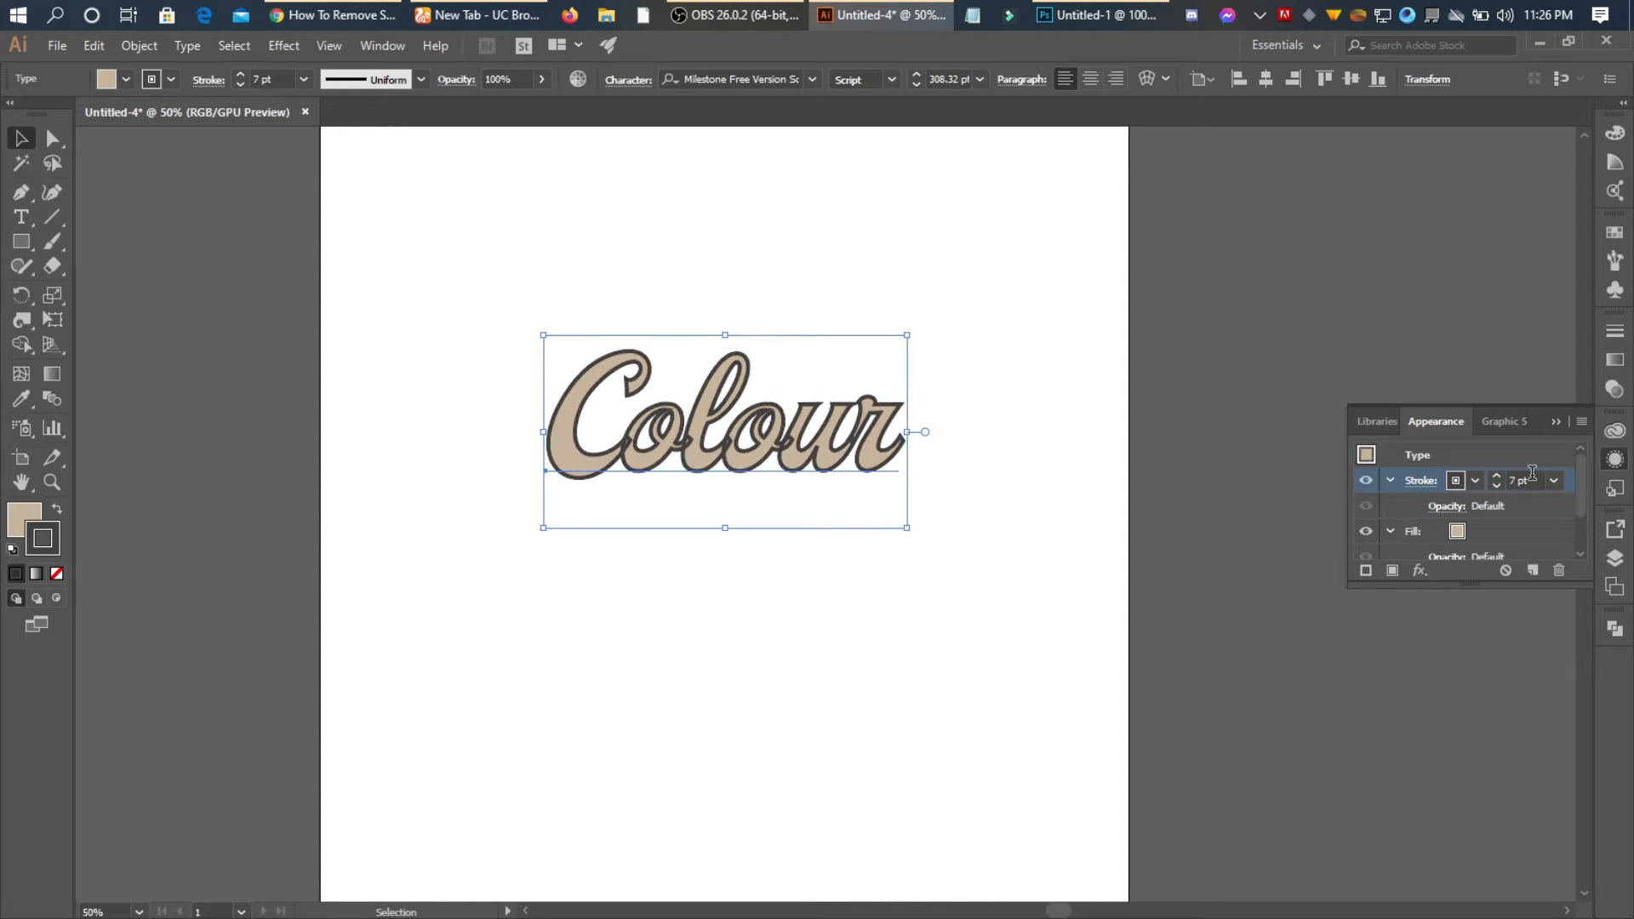
{"action": "left_click", "coordinate": [1010, 569]}
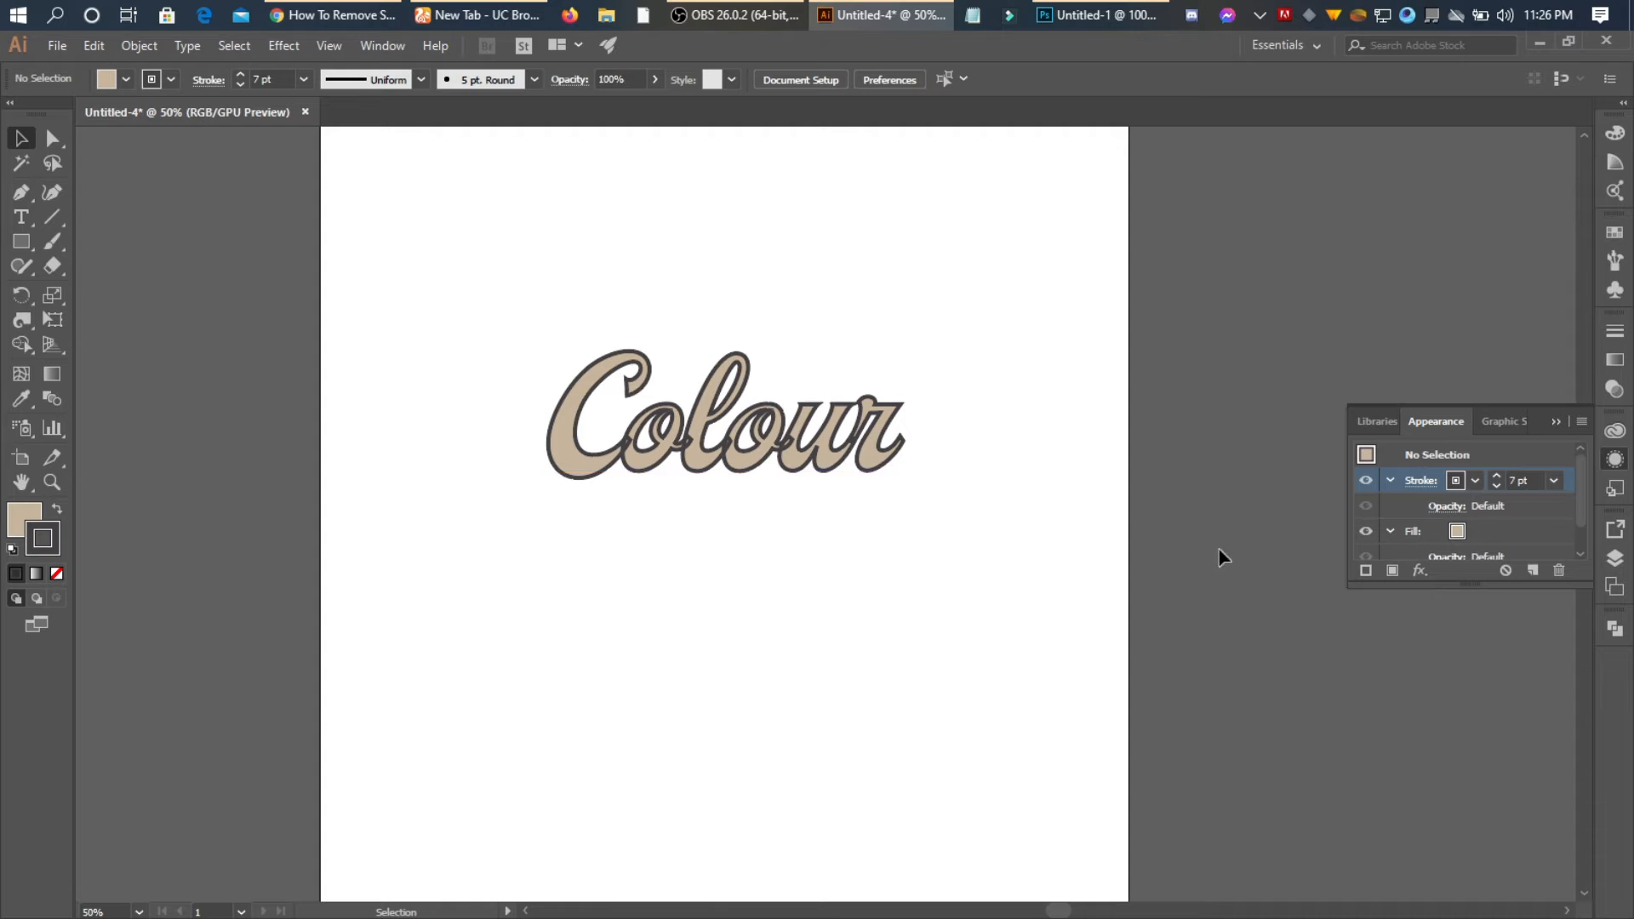
Move the text's stroke below its fill and characters in the appearance stacking order
{"action": "left_click", "coordinate": [807, 464]}
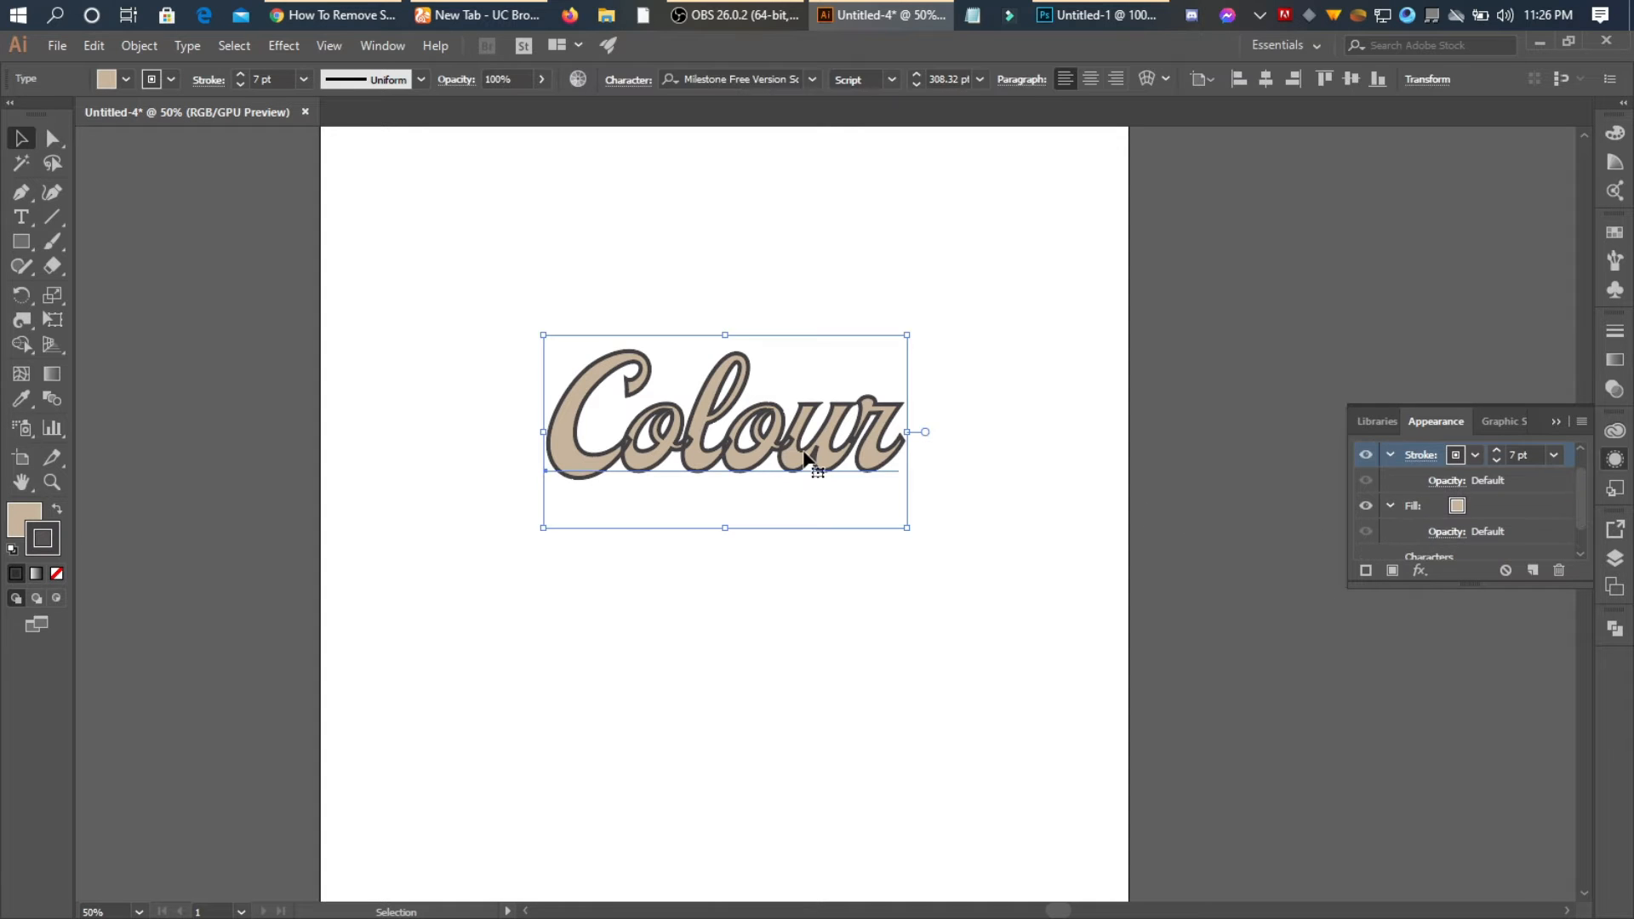
{"action": "scroll", "coordinate": [1528, 490], "scroll_direction": "up", "scroll_amount": 1}
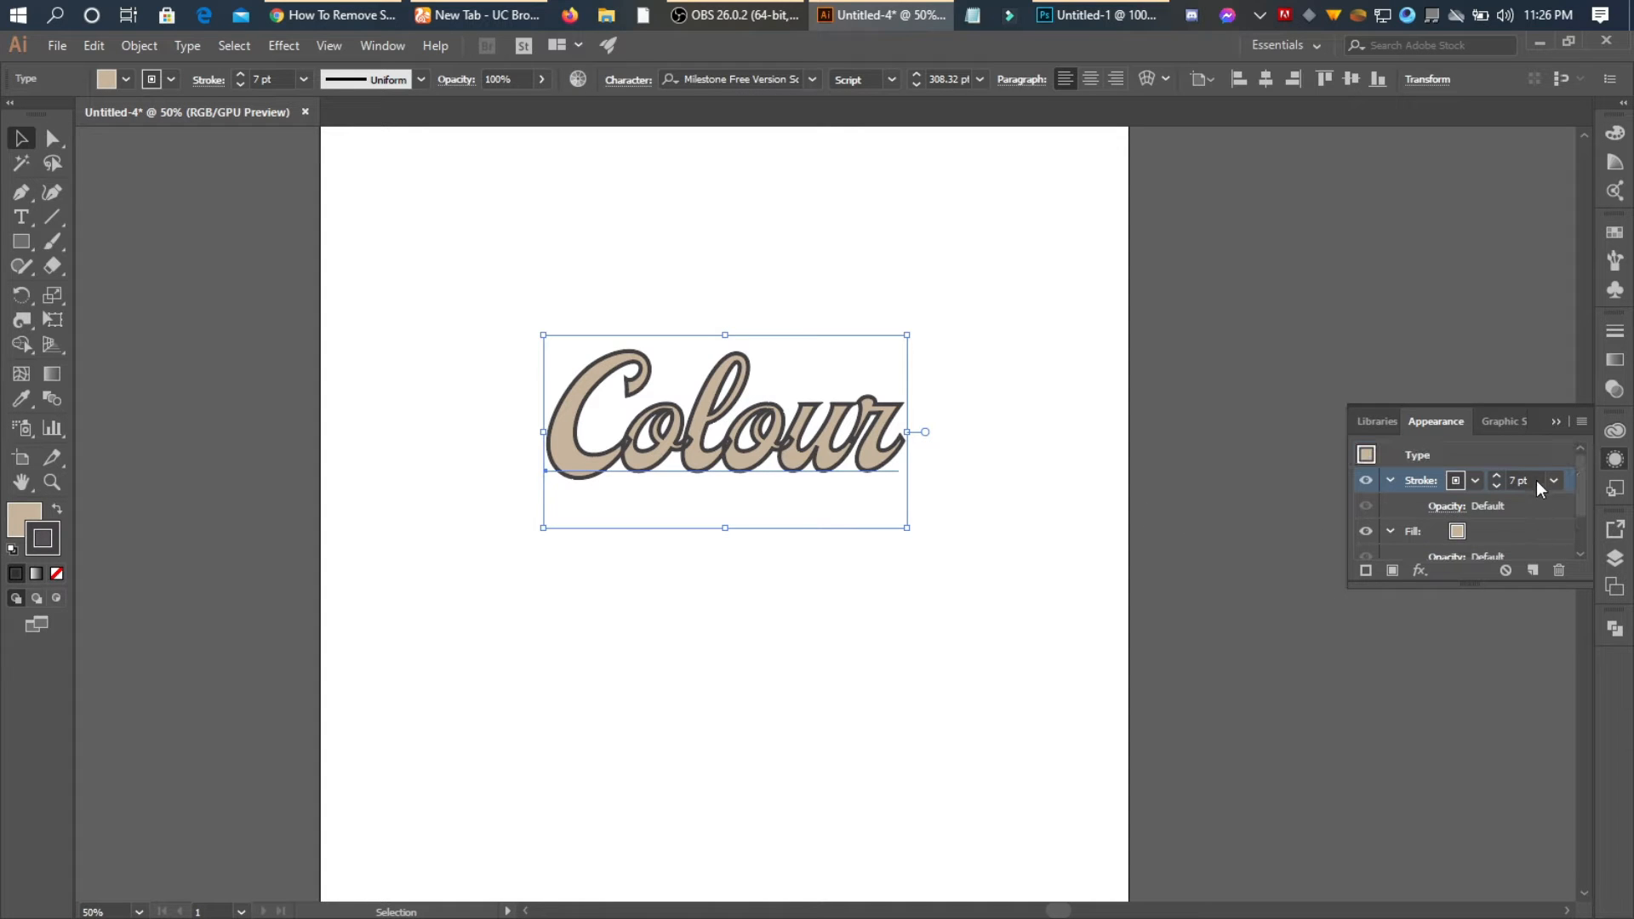
{"action": "left_click", "coordinate": [1545, 527]}
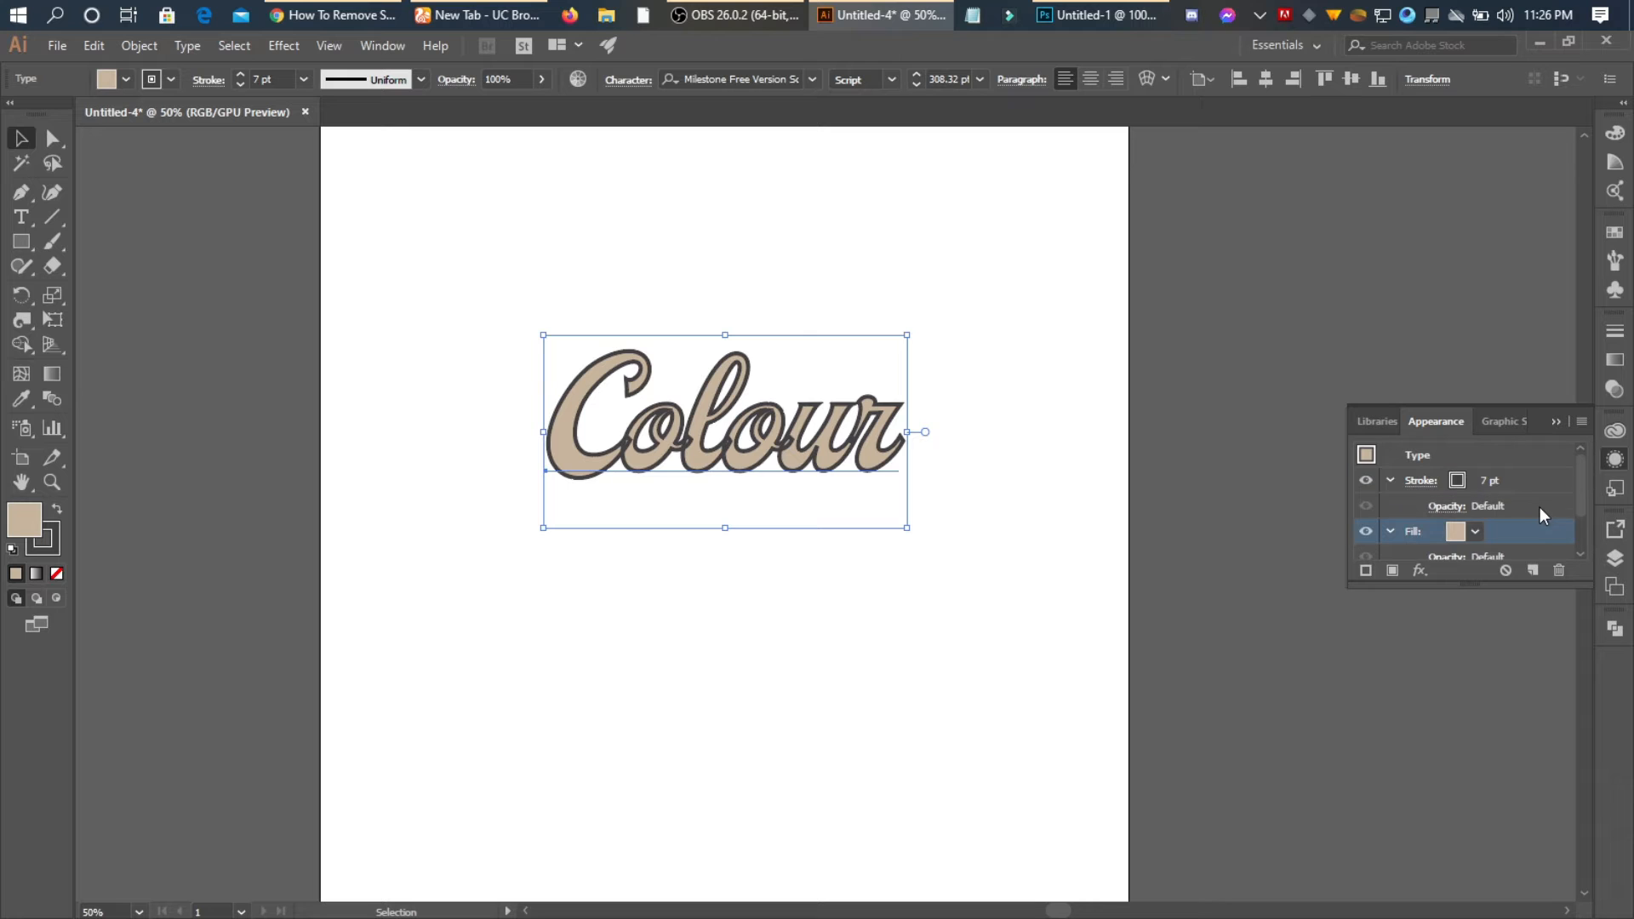
{"action": "mouse_move", "coordinate": [1527, 492]}
{"action": "left_mouse_down"}
{"action": "mouse_move", "coordinate": [1519, 538]}
{"action": "mouse_move", "coordinate": [1425, 551]}
{"action": "mouse_move", "coordinate": [1479, 530]}
{"action": "left_mouse_up"}
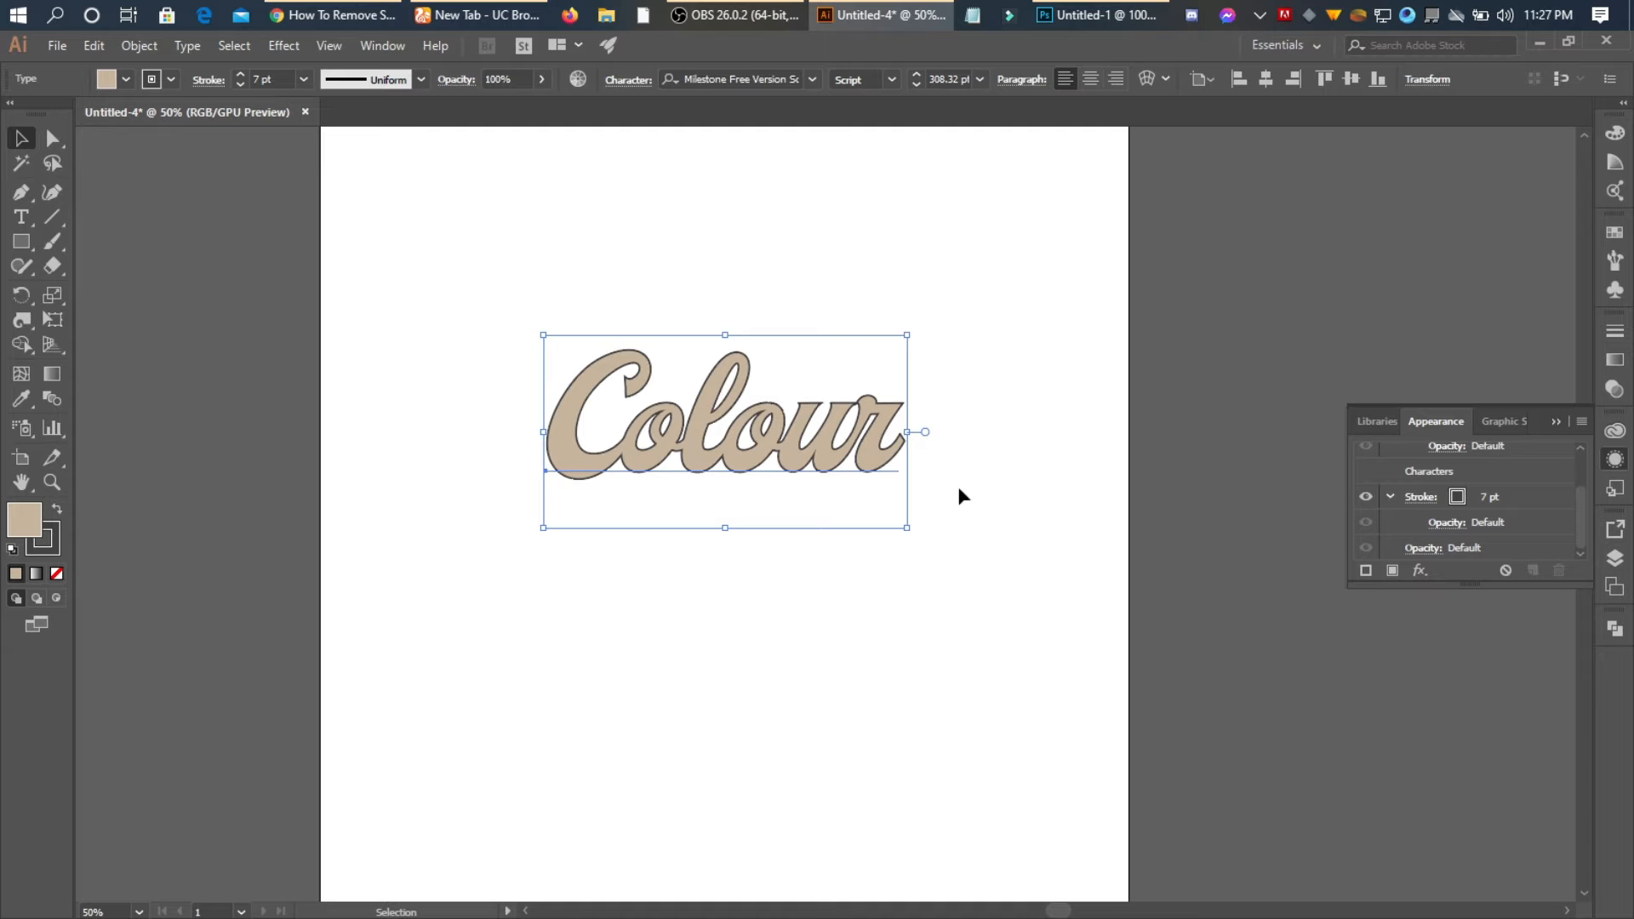
{"action": "left_click", "coordinate": [441, 370]}
{"action": "scroll", "coordinate": [808, 375], "scroll_direction": "up", "scroll_amount": 3}
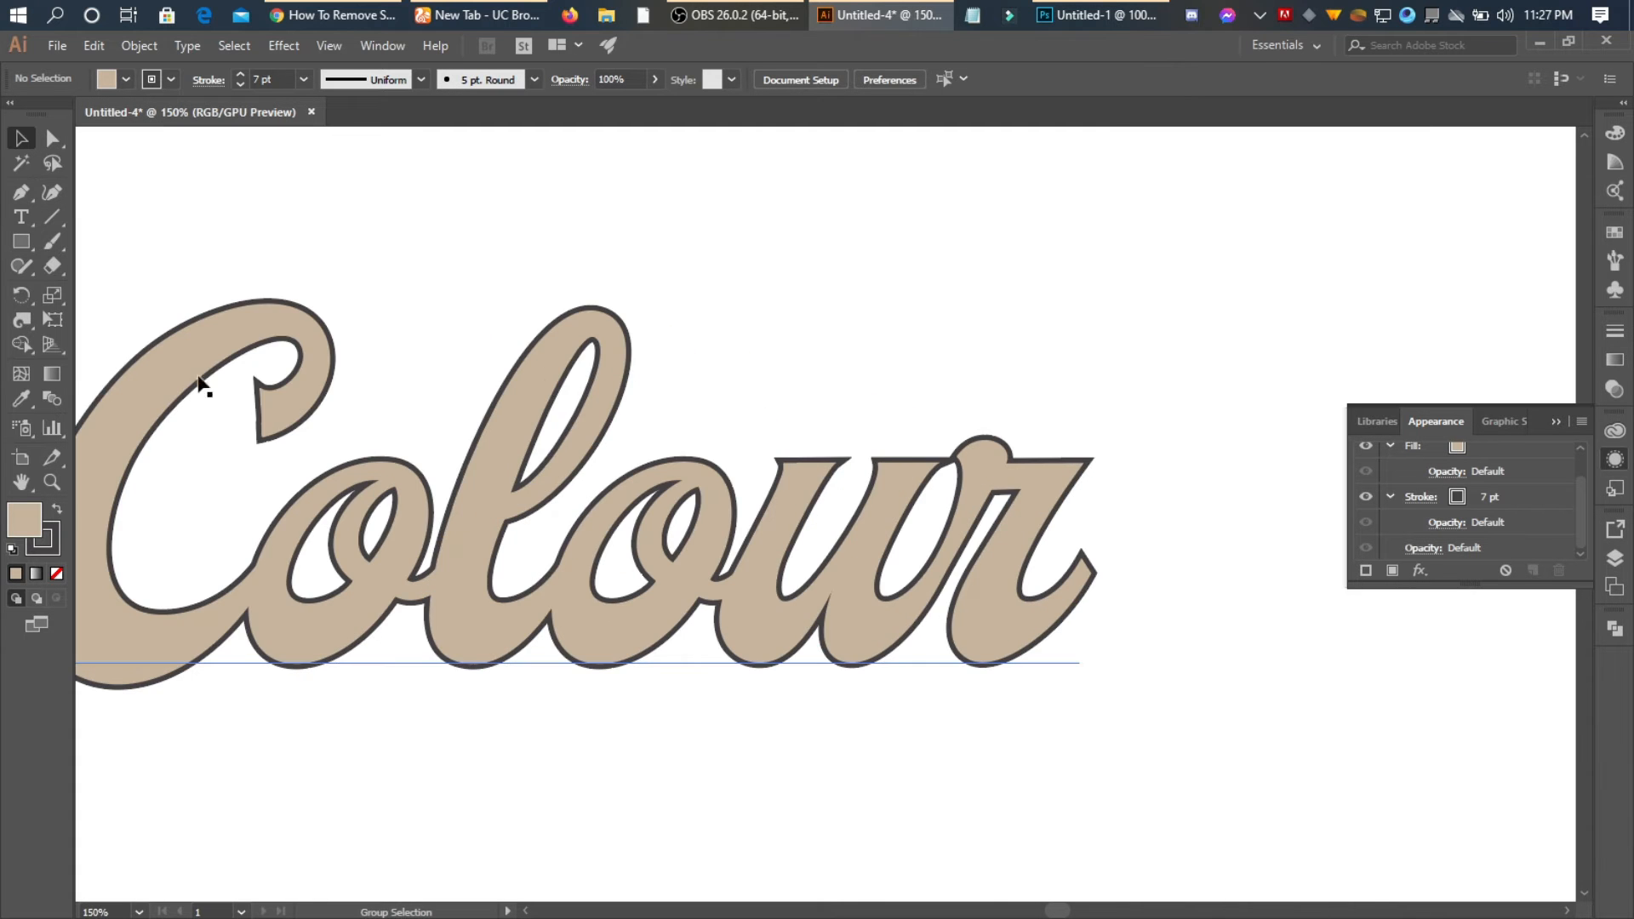
Select the whole "Colour" text and set its stroke weight to 10 pt
{"action": "scroll", "coordinate": [1061, 426], "scroll_direction": "down", "scroll_amount": 1}
{"action": "scroll", "coordinate": [818, 432], "scroll_direction": "down", "scroll_amount": 1}
{"action": "left_click_drag", "start_coordinate": [855, 468], "coordinate": [865, 462]}
{"action": "scroll", "coordinate": [776, 393], "scroll_direction": "down", "scroll_amount": 1}
{"action": "left_click", "coordinate": [536, 355]}
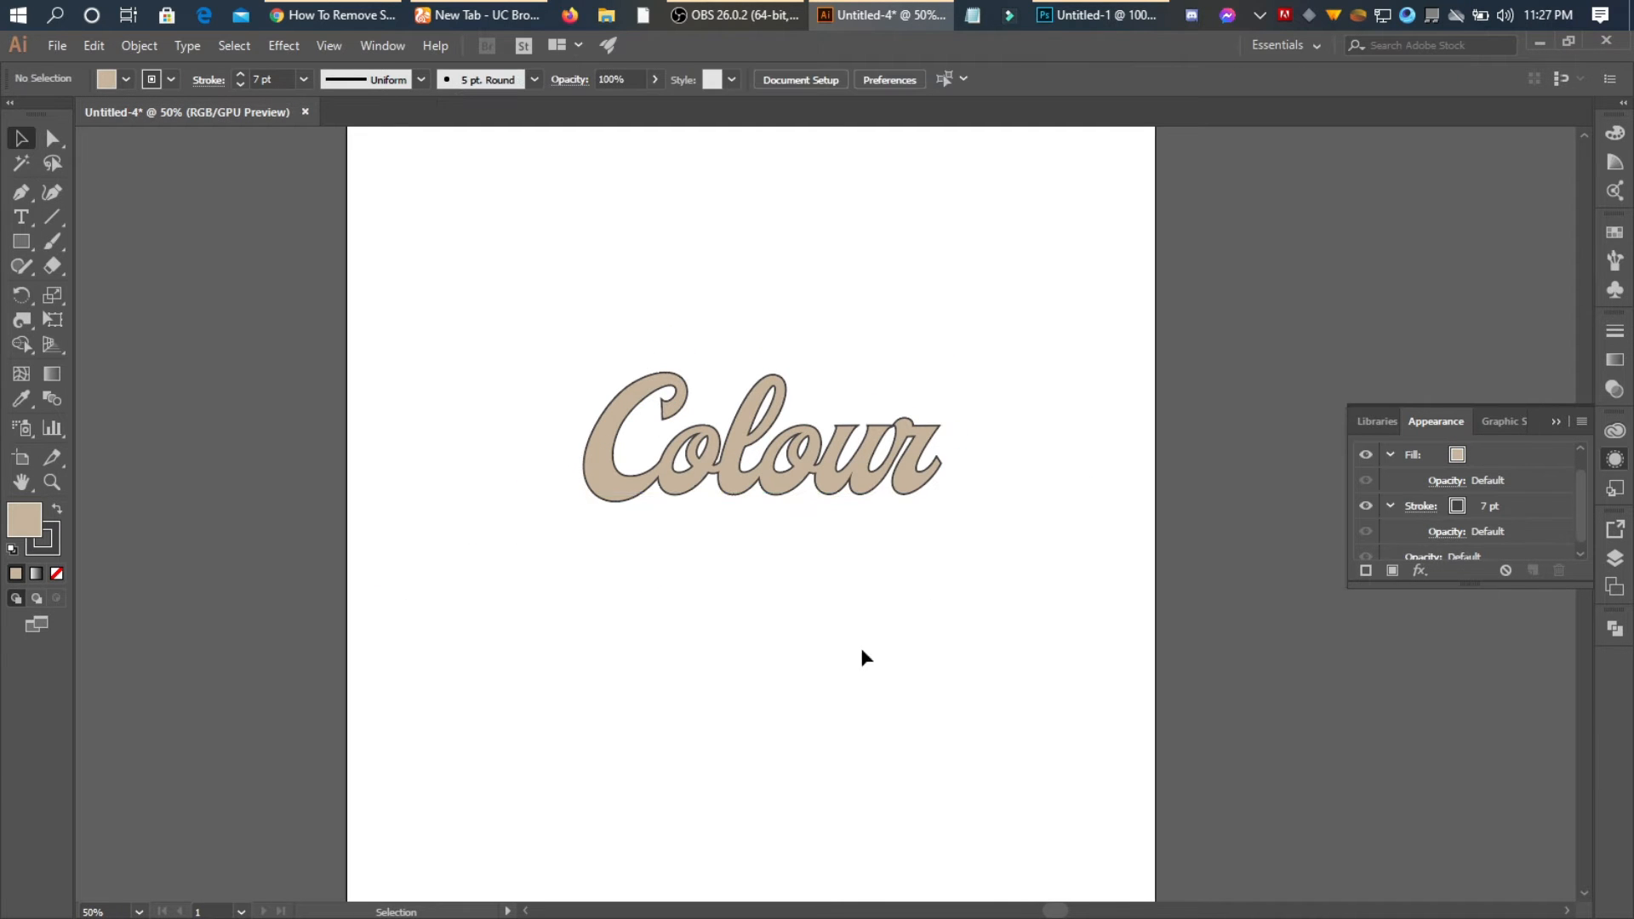
{"action": "left_click_drag", "start_coordinate": [547, 351], "coordinate": [962, 555]}
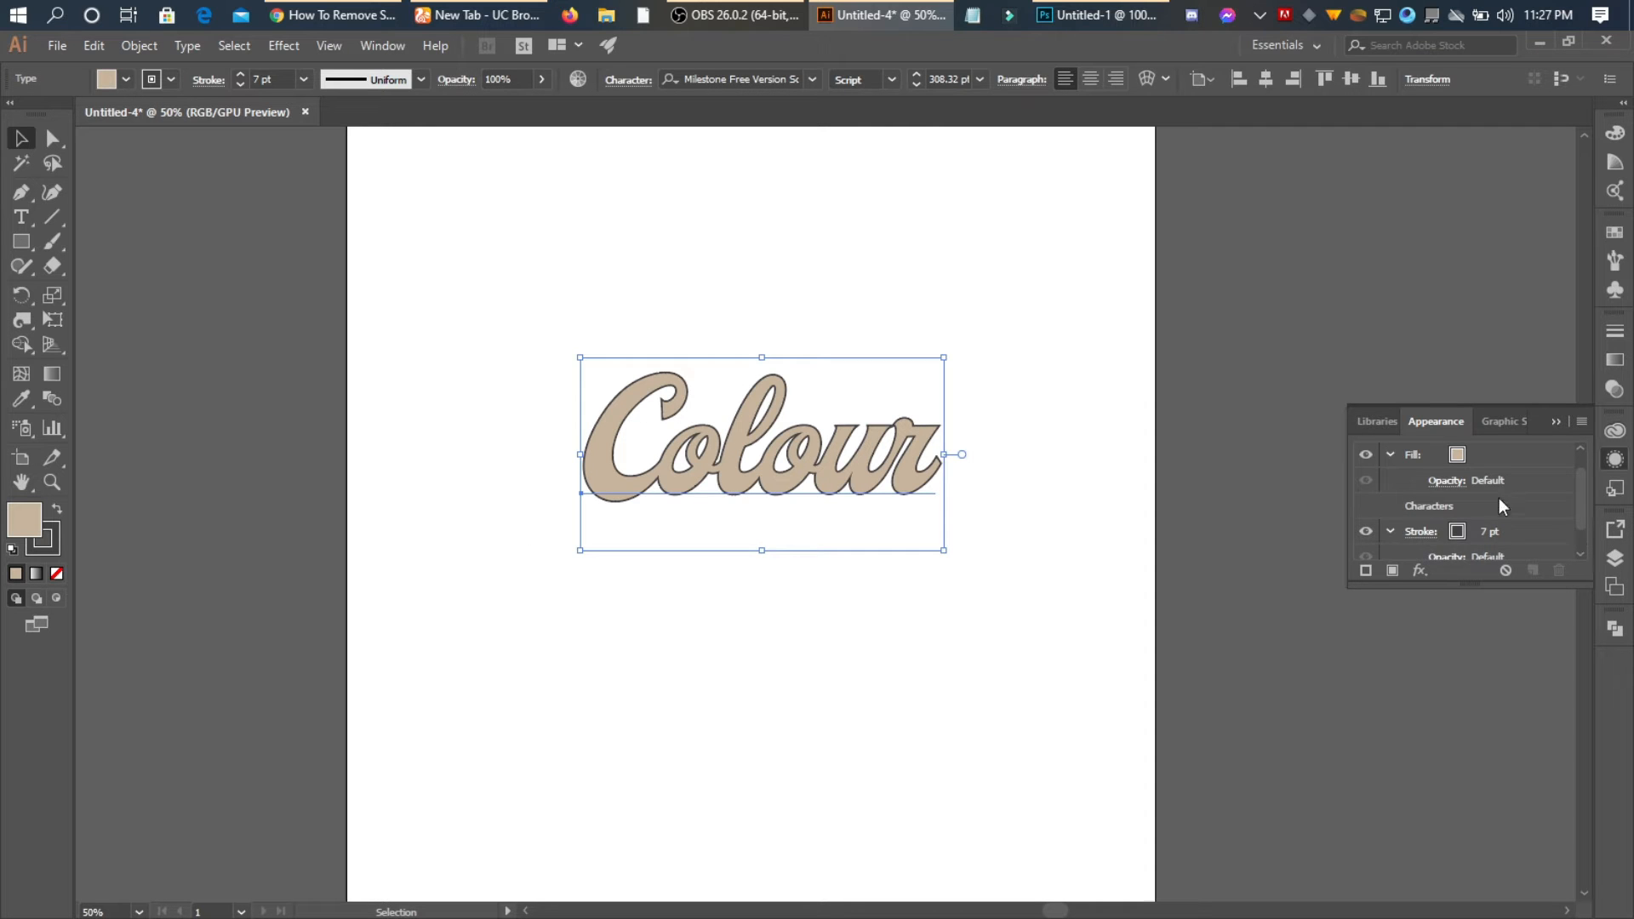
{"action": "scroll", "coordinate": [1494, 499], "scroll_direction": "down", "scroll_amount": 1}
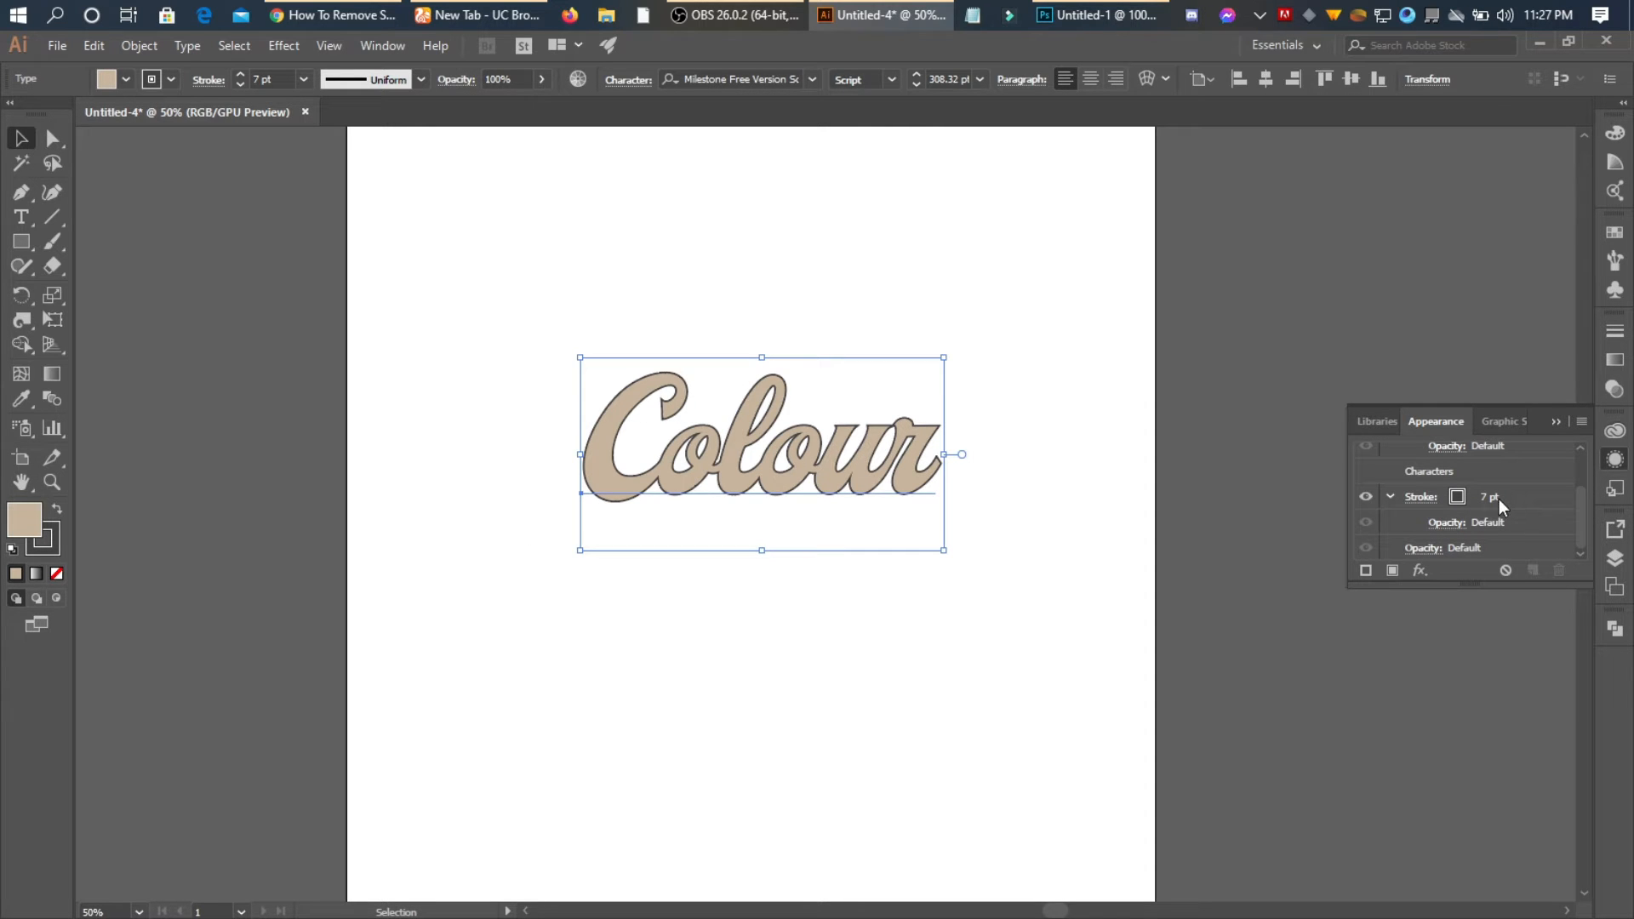
{"action": "left_click", "coordinate": [1499, 499]}
{"action": "scroll", "coordinate": [1536, 501], "scroll_direction": "up", "scroll_amount": 2}
{"action": "scroll", "coordinate": [1540, 507], "scroll_direction": "up", "scroll_amount": 1}
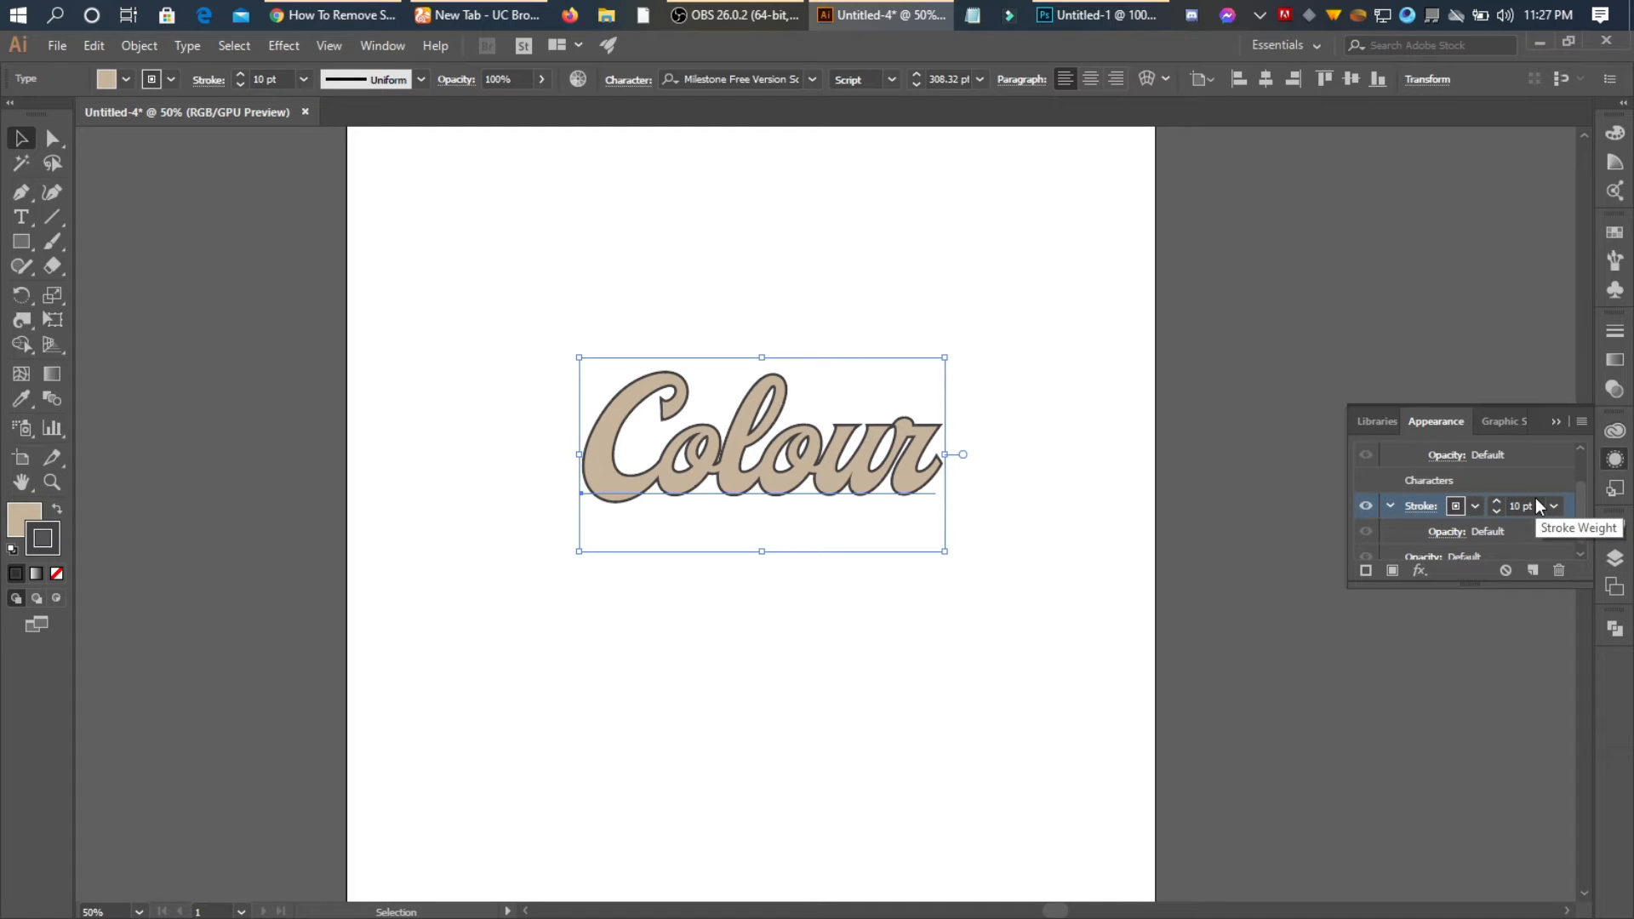
Add a Transform effect to the text's stroke with 1 px horizontal and 1 px vertical move, with preview enabled
{"action": "left_click", "coordinate": [1065, 498]}
{"action": "left_click", "coordinate": [913, 475]}
{"action": "left_click", "coordinate": [1510, 499]}
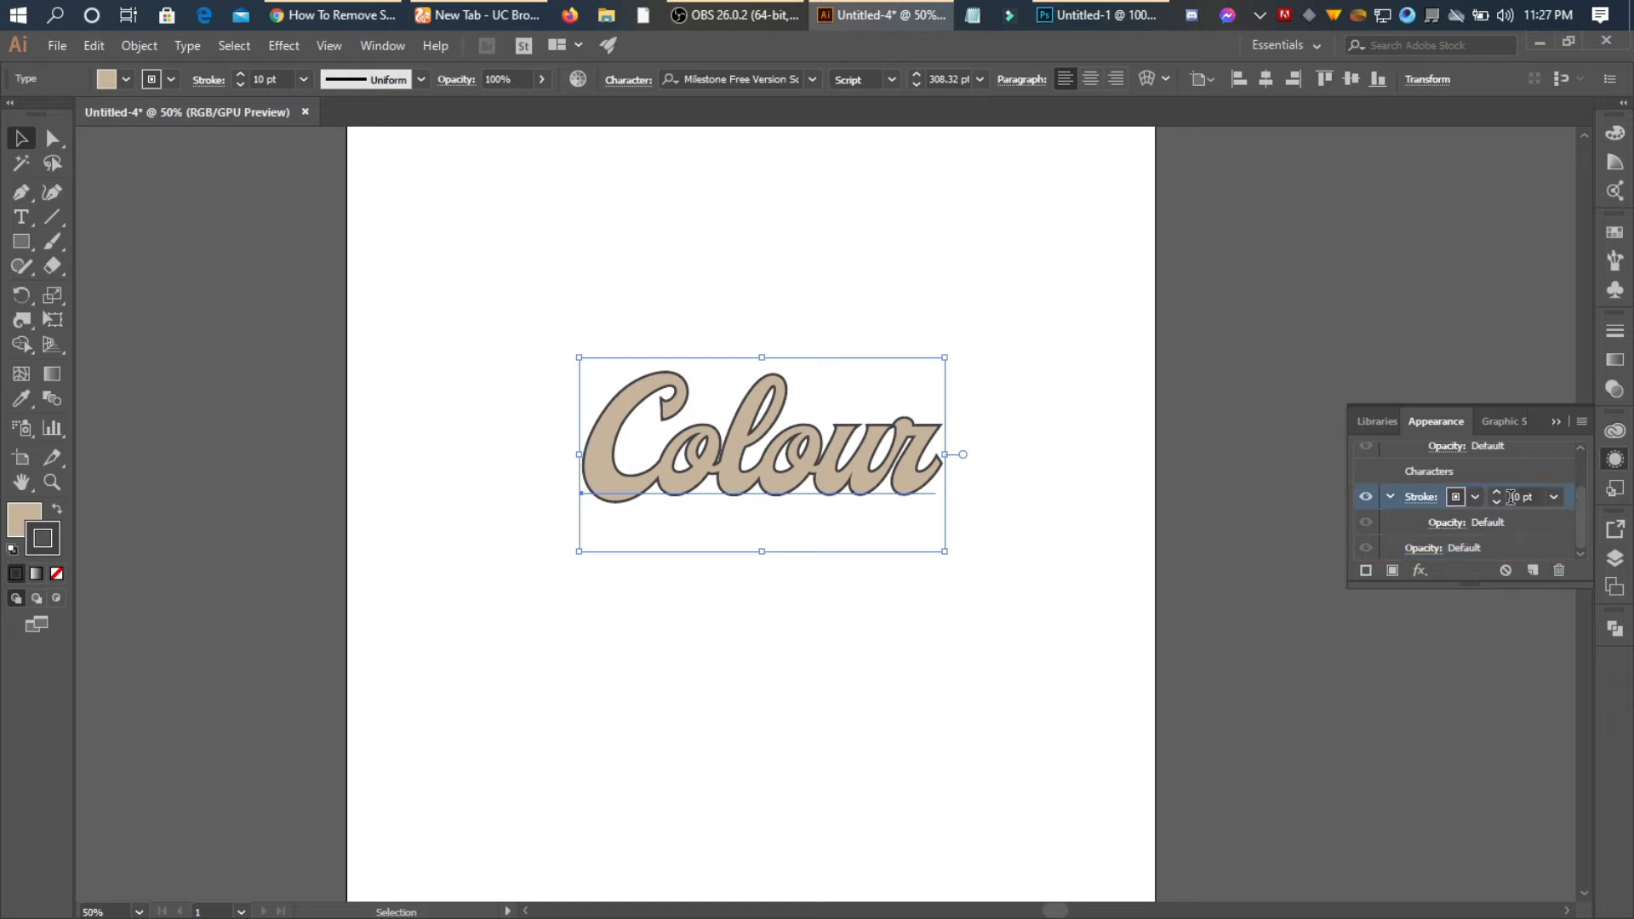
{"action": "left_click", "coordinate": [1419, 572]}
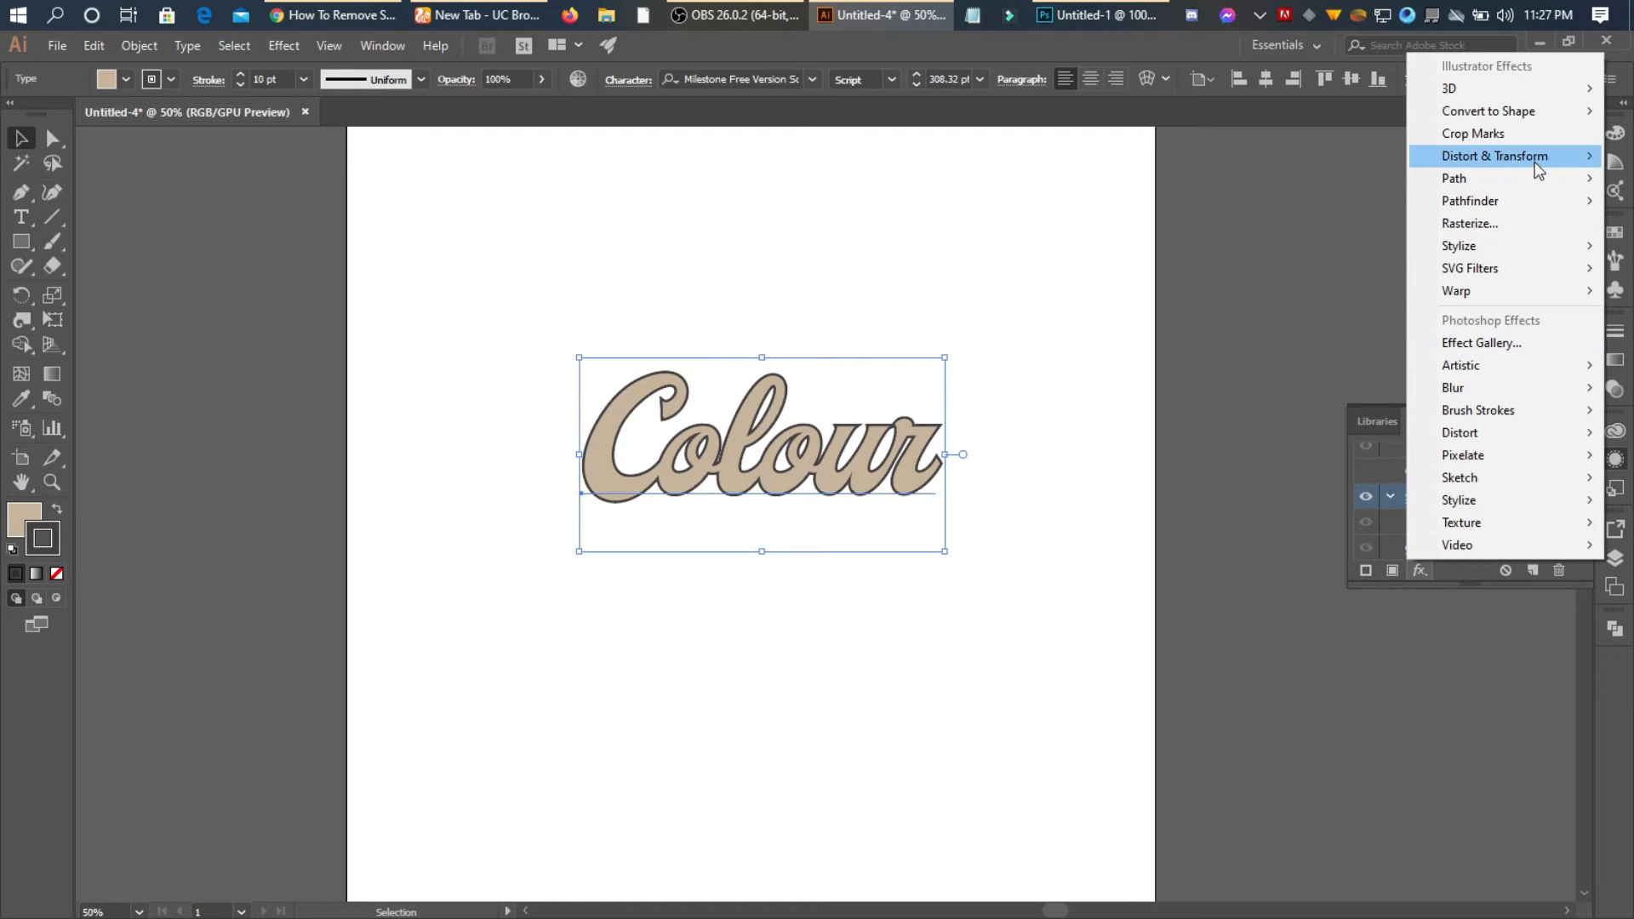
{"action": "mouse_move", "coordinate": [1533, 159]}
{"action": "left_click", "coordinate": [1321, 225]}
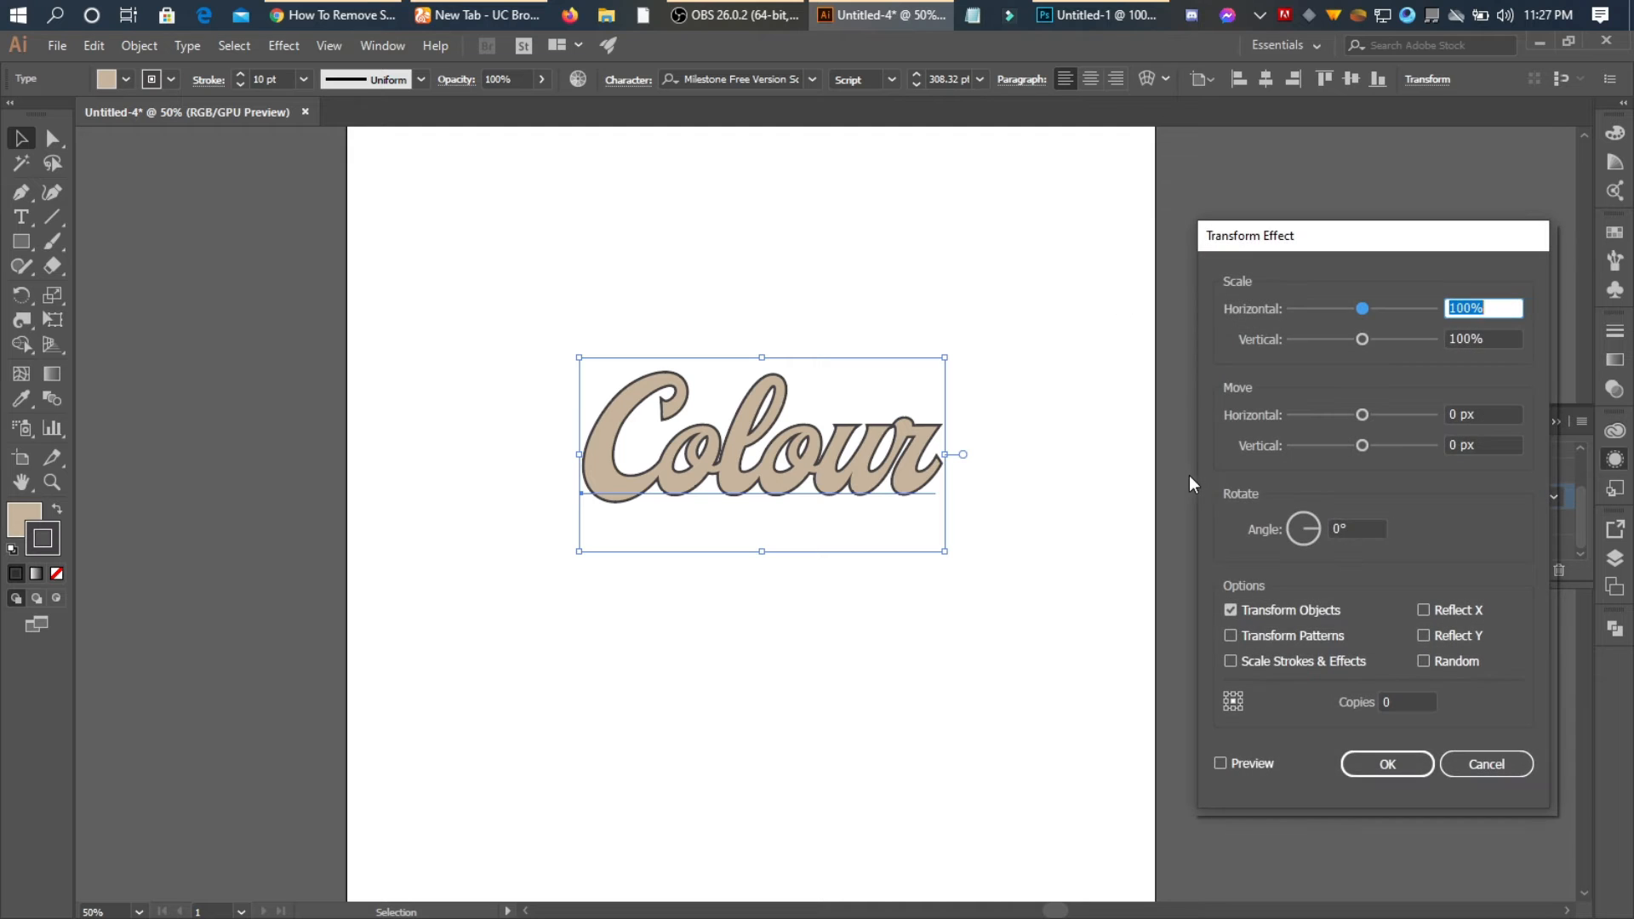
{"action": "left_click_drag", "start_coordinate": [1289, 250], "coordinate": [1108, 184]}
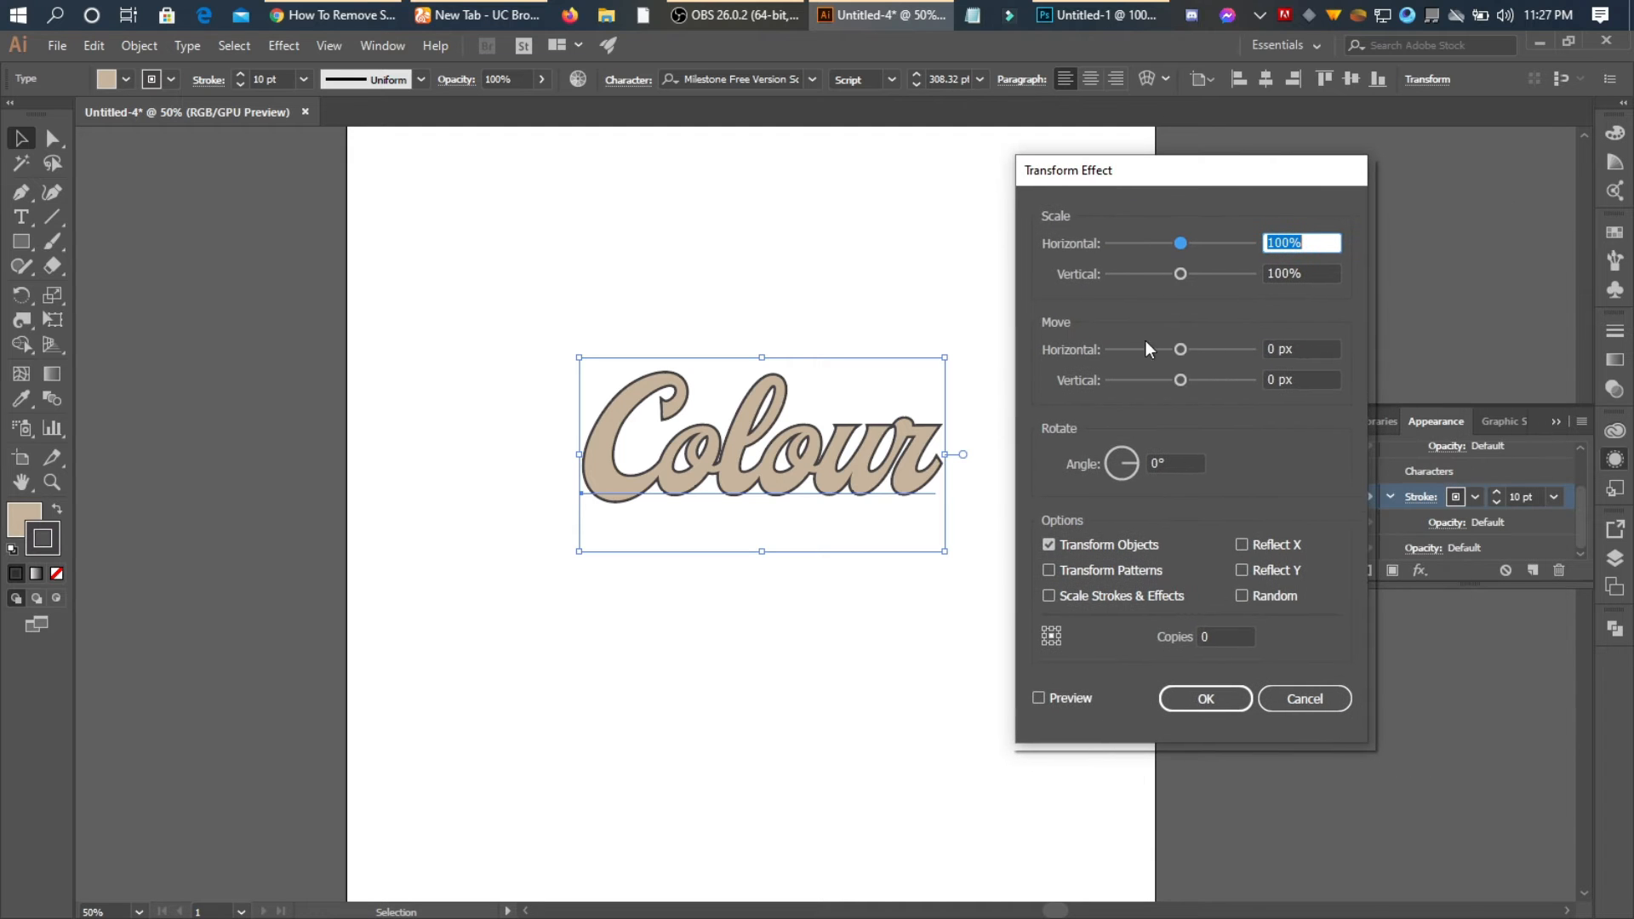
{"action": "double_click", "coordinate": [1289, 379]}
{"action": "type", "text": "1"}
{"action": "left_click", "coordinate": [1041, 696]}
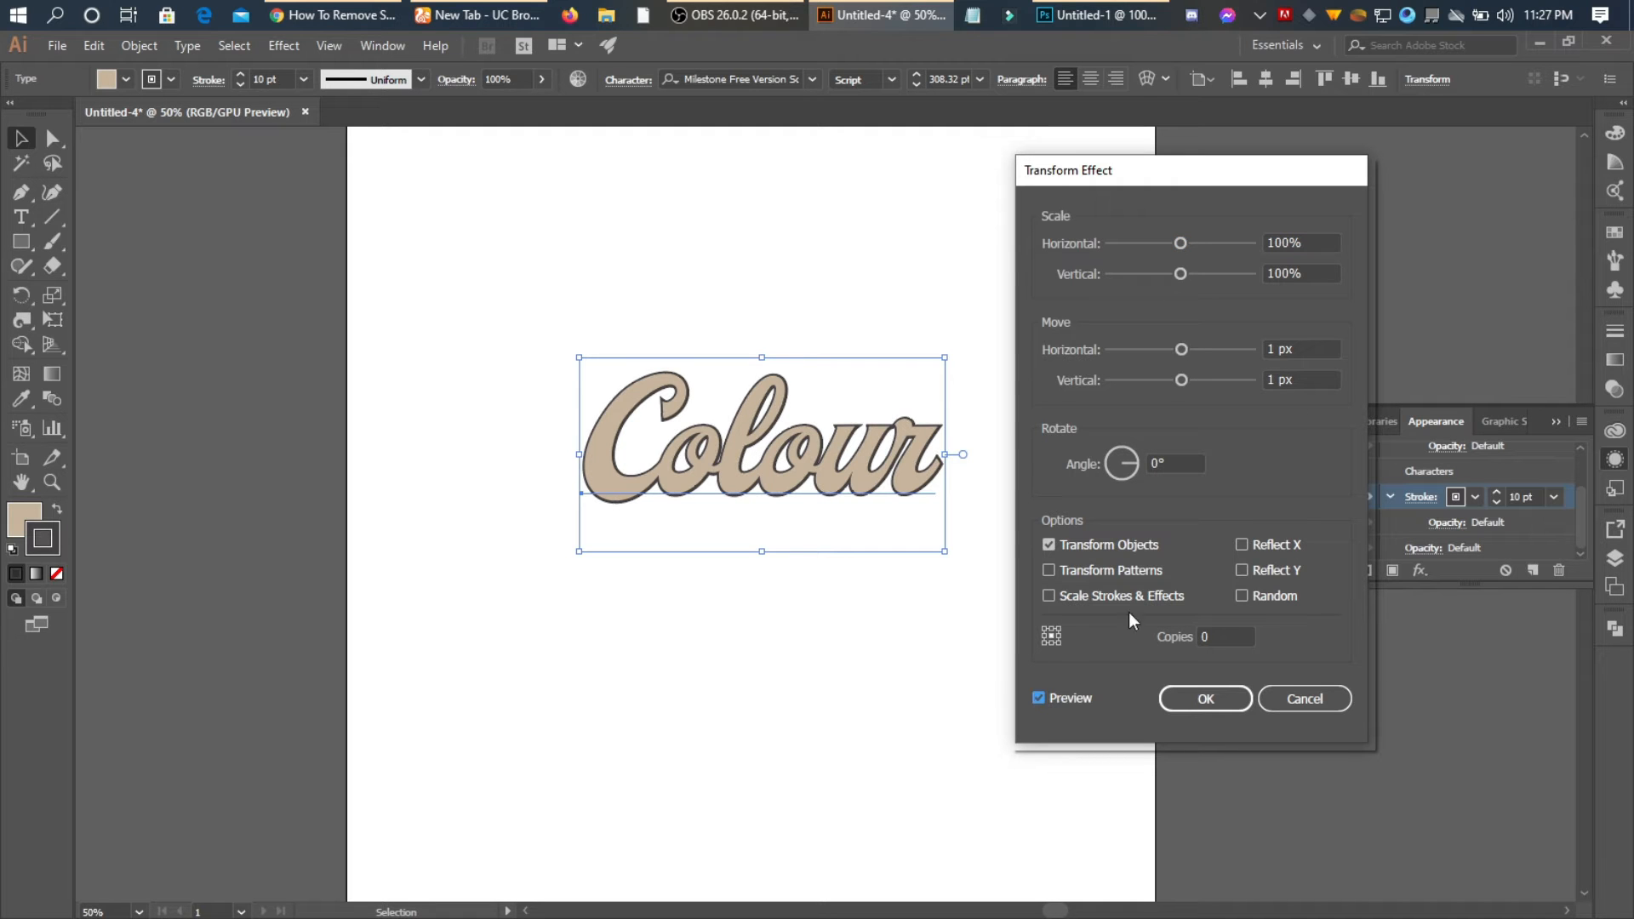
Set the Transform effect's copies to 7 and apply it to the stroke
{"action": "key", "text": "Up"}
{"action": "key", "text": "Up"}
{"action": "key", "text": "Up"}
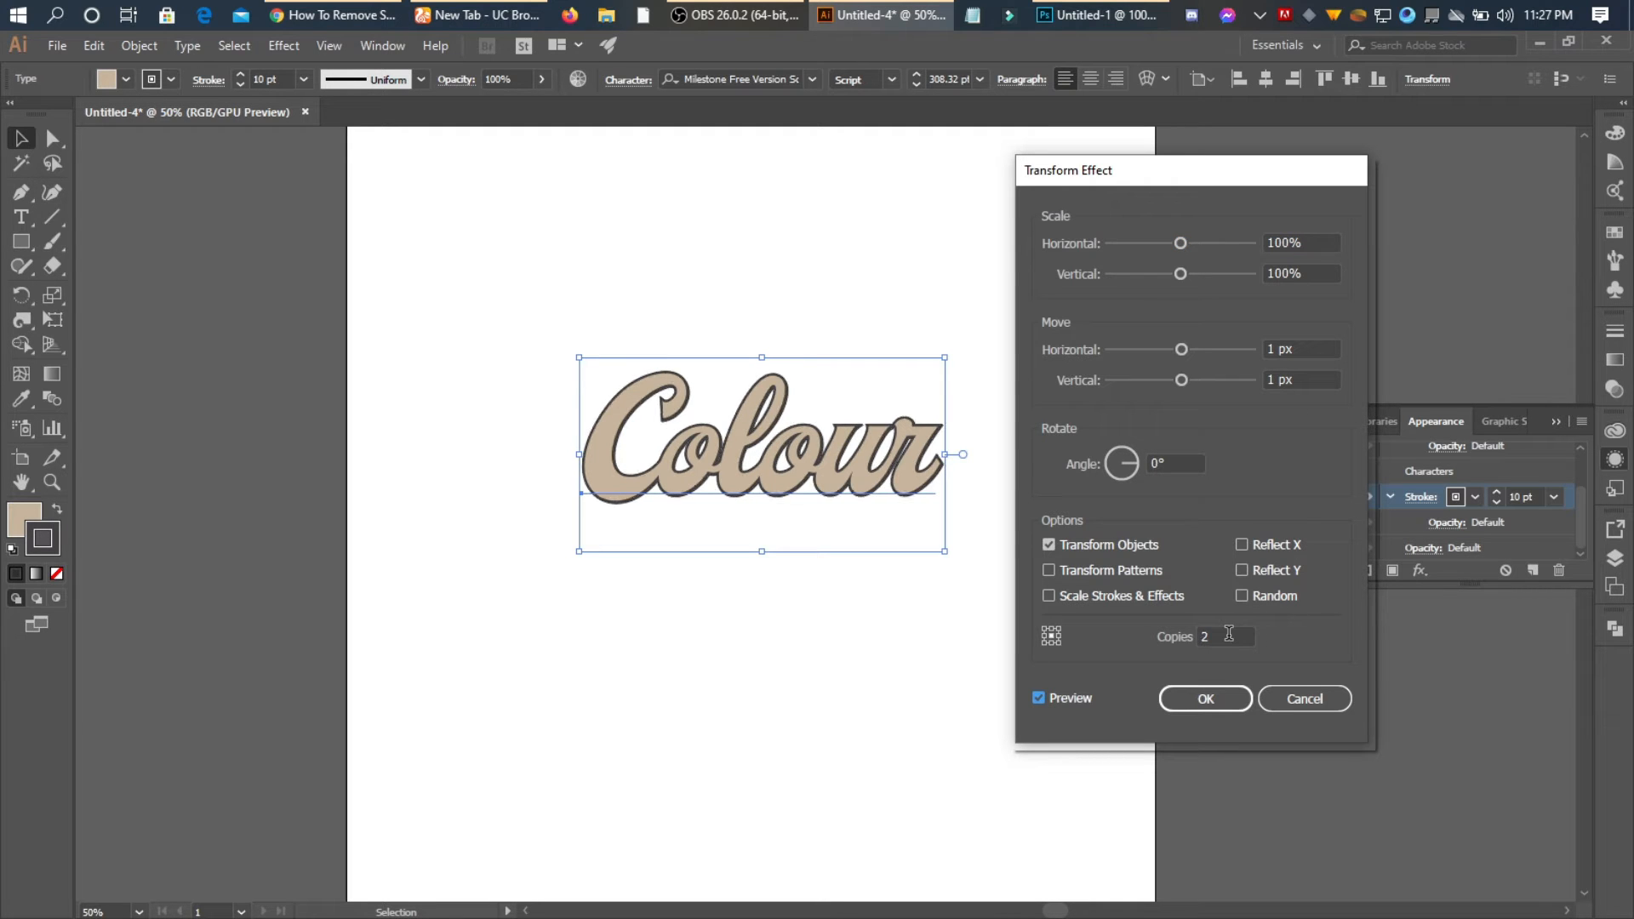
{"action": "key", "text": "Up"}
{"action": "key", "text": "Up"}
{"action": "key", "text": "Up"}
{"action": "key", "text": "Up"}
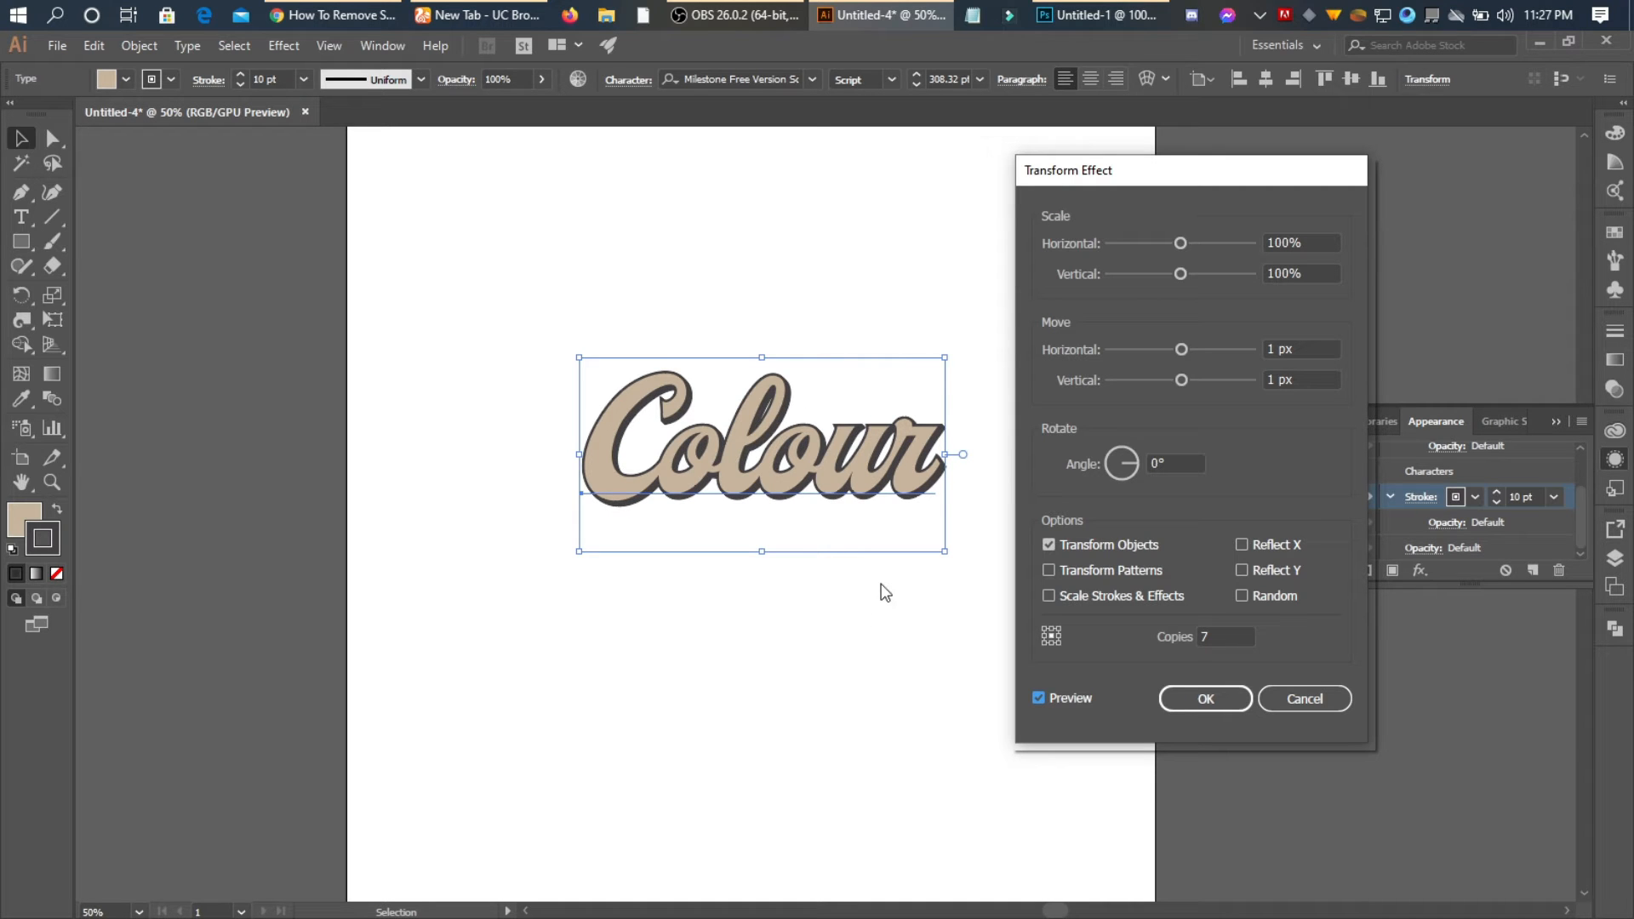
{"action": "left_click", "coordinate": [1200, 700]}
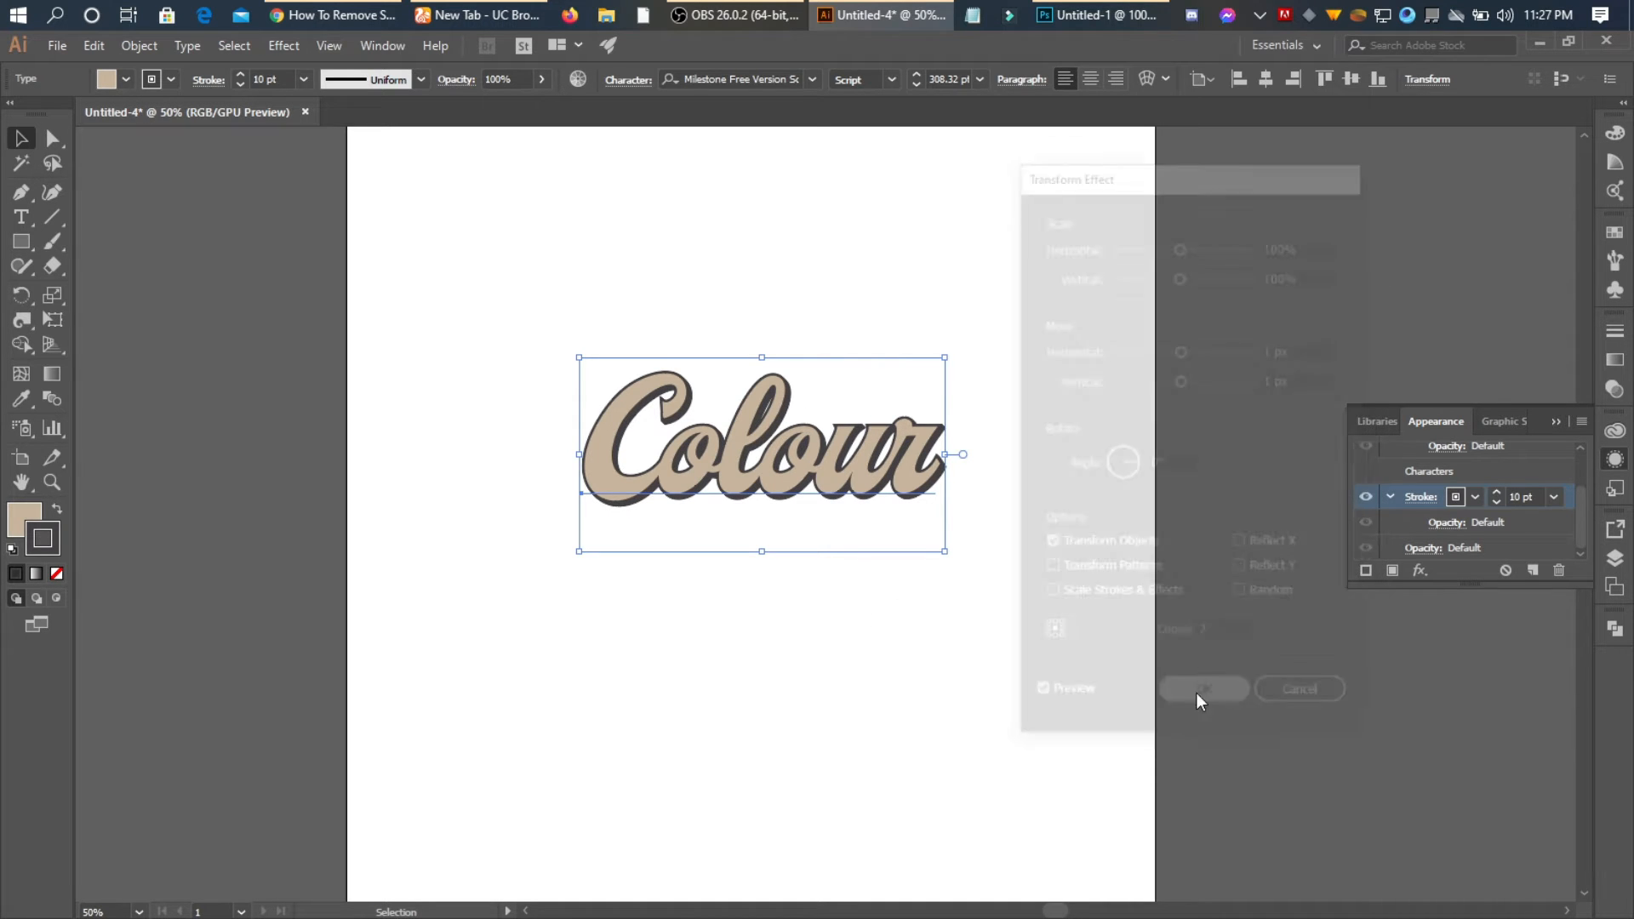
Duplicate the text's 10 pt stroke, including its Transform effect, in the appearance stack
{"action": "scroll", "coordinate": [794, 422], "scroll_direction": "up", "scroll_amount": 4}
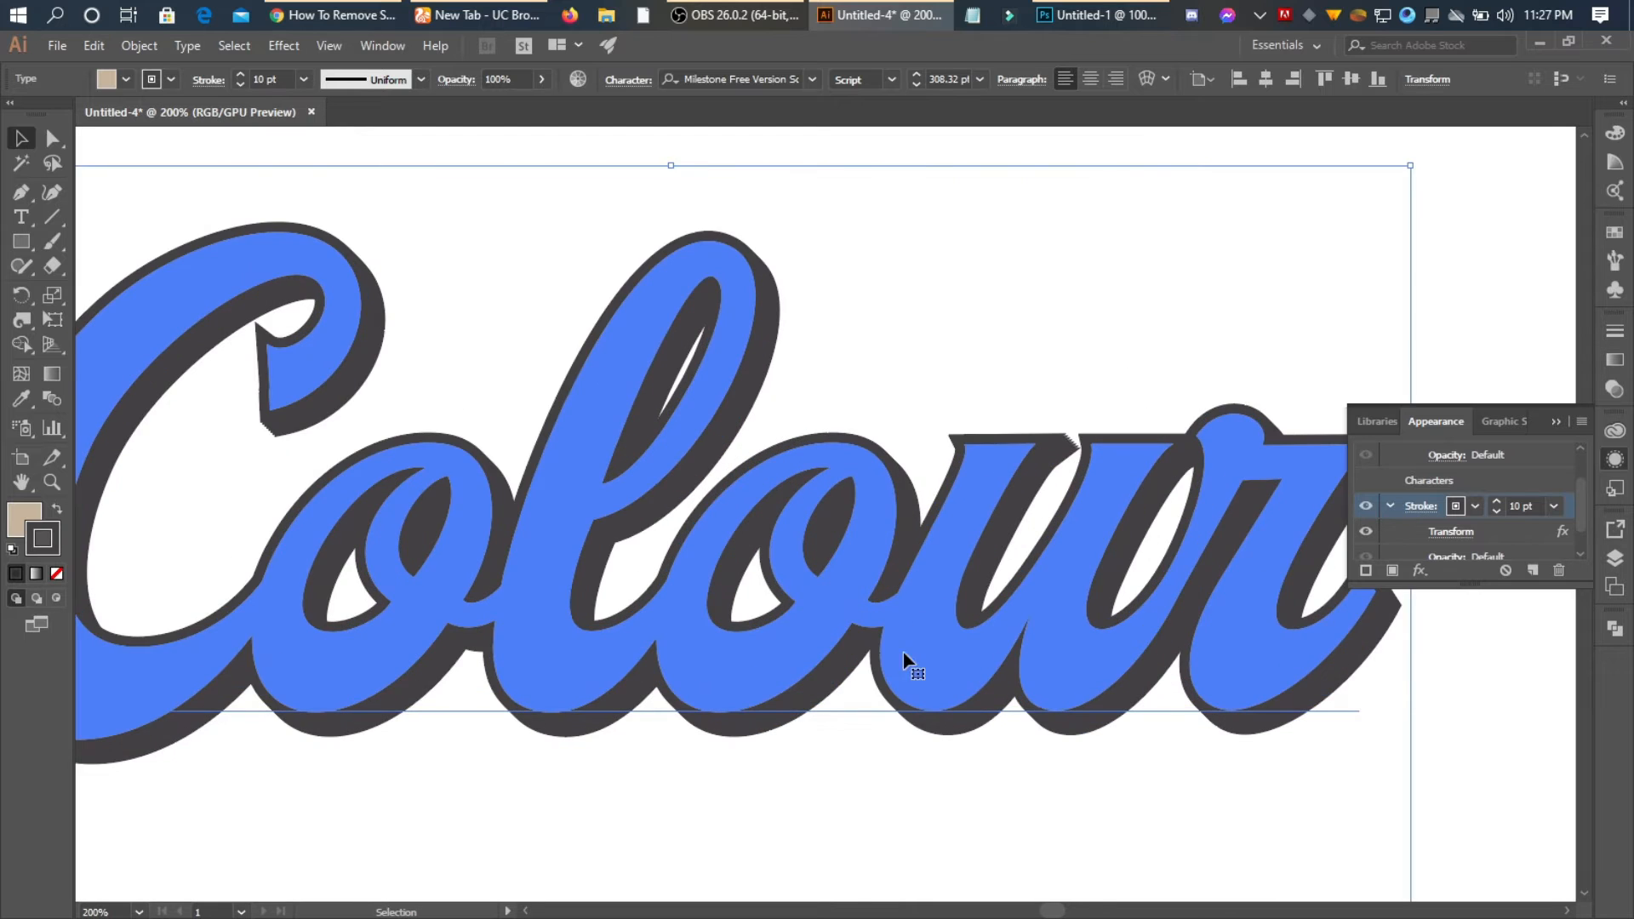
{"action": "scroll", "coordinate": [949, 740], "scroll_direction": "down", "scroll_amount": 3}
{"action": "left_click", "coordinate": [850, 759]}
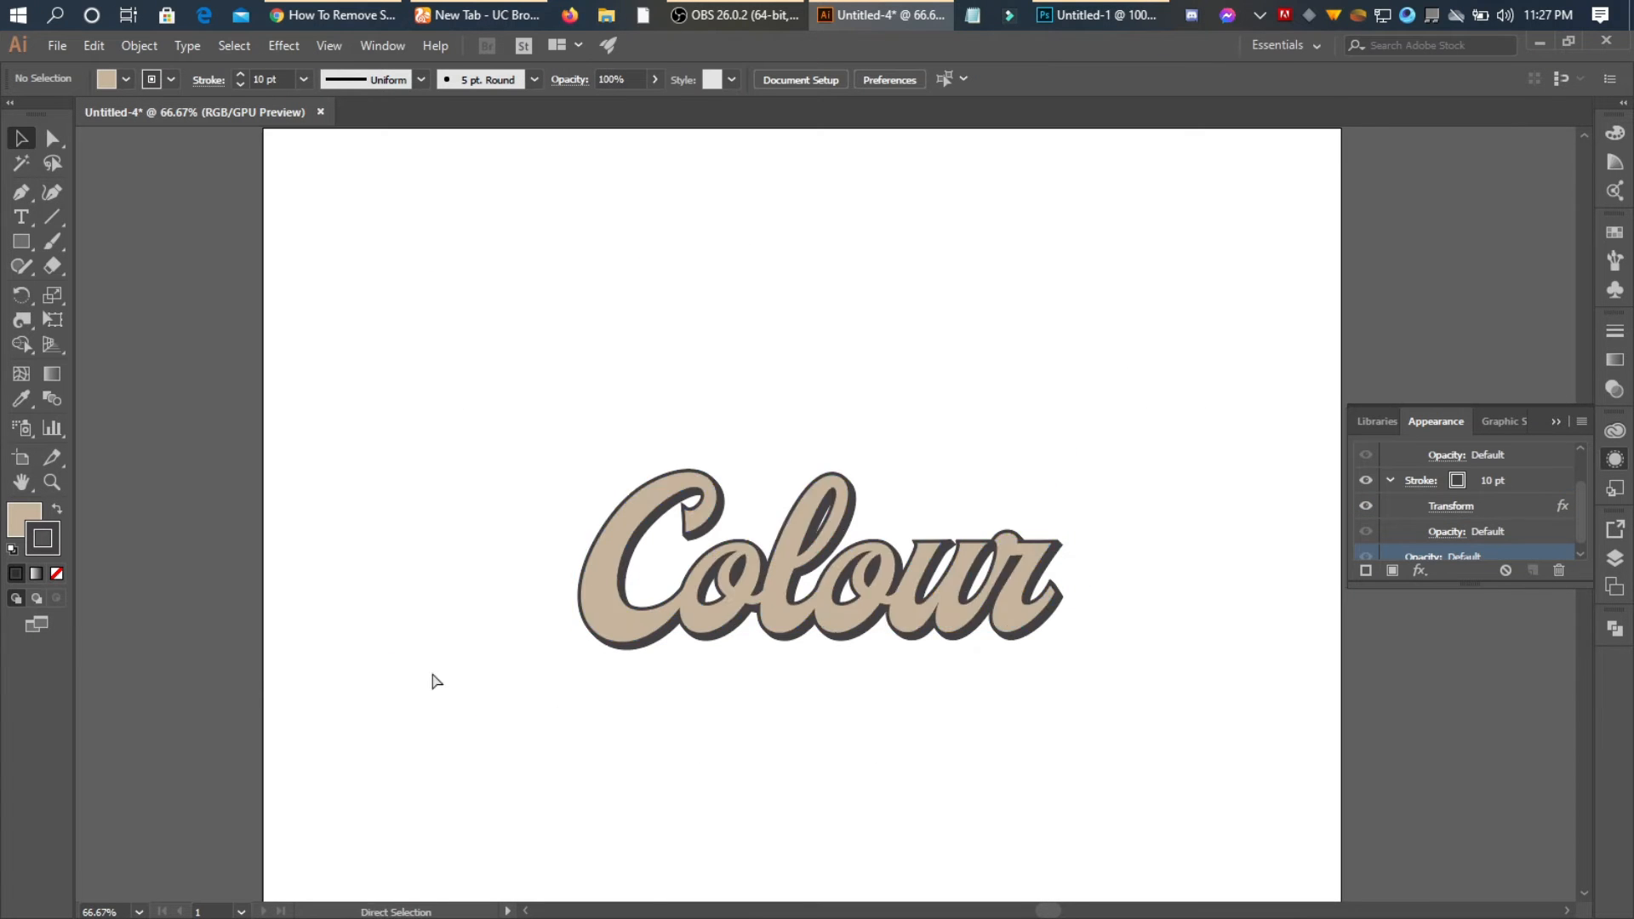
{"action": "scroll", "coordinate": [505, 683], "scroll_direction": "down", "scroll_amount": 1}
{"action": "scroll", "coordinate": [1469, 483], "scroll_direction": "down", "scroll_amount": 1}
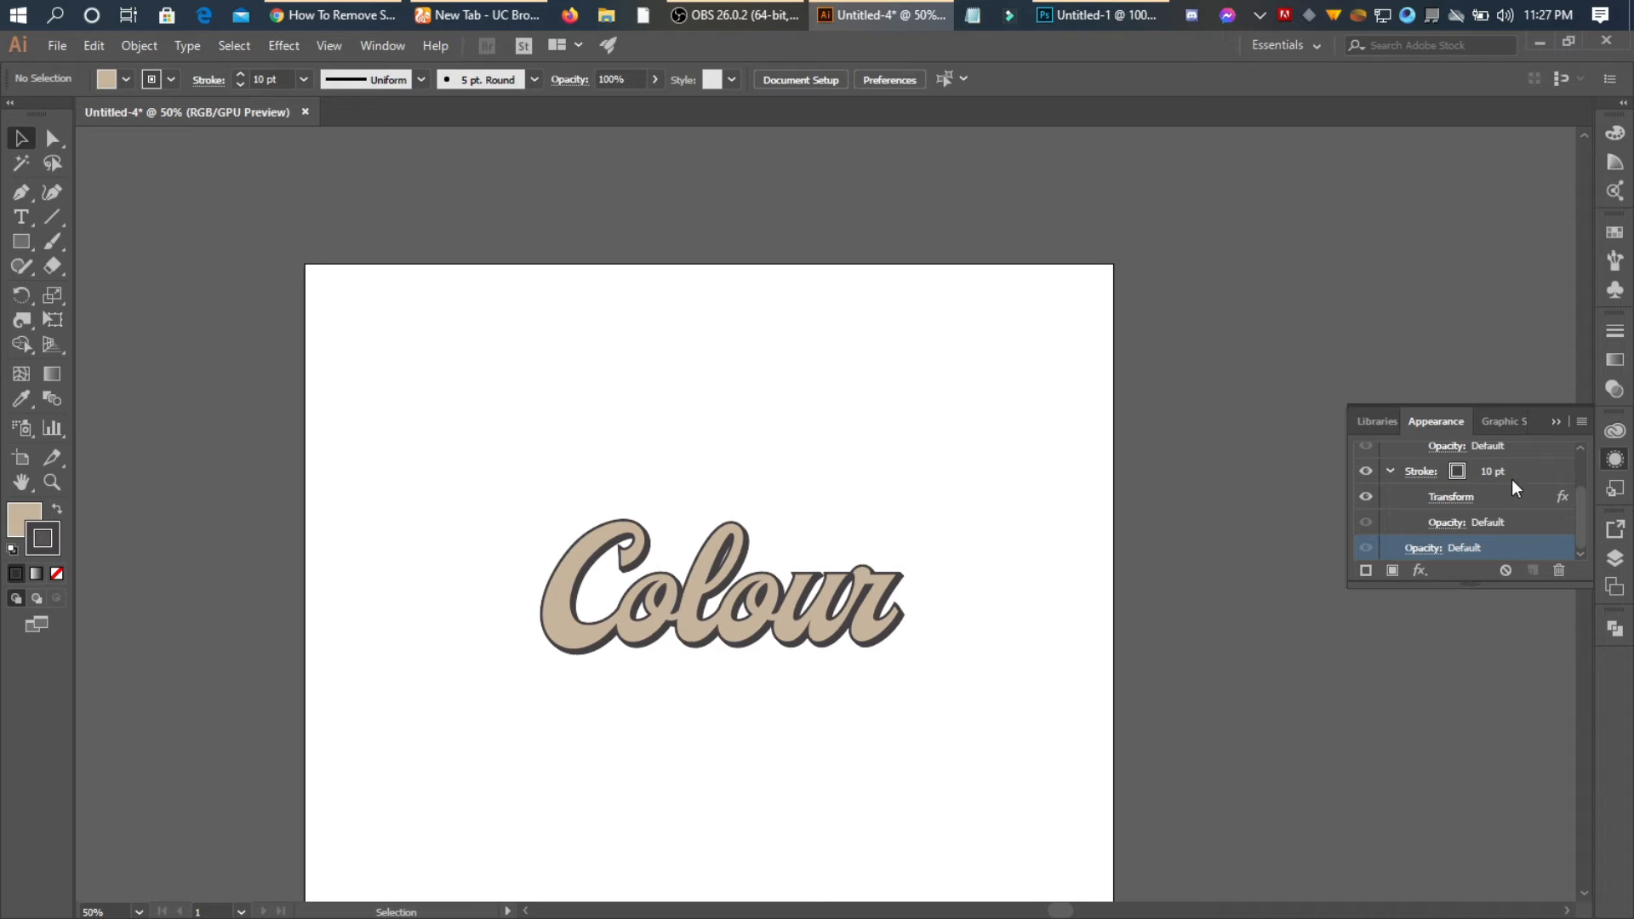
{"action": "left_click", "coordinate": [1511, 480]}
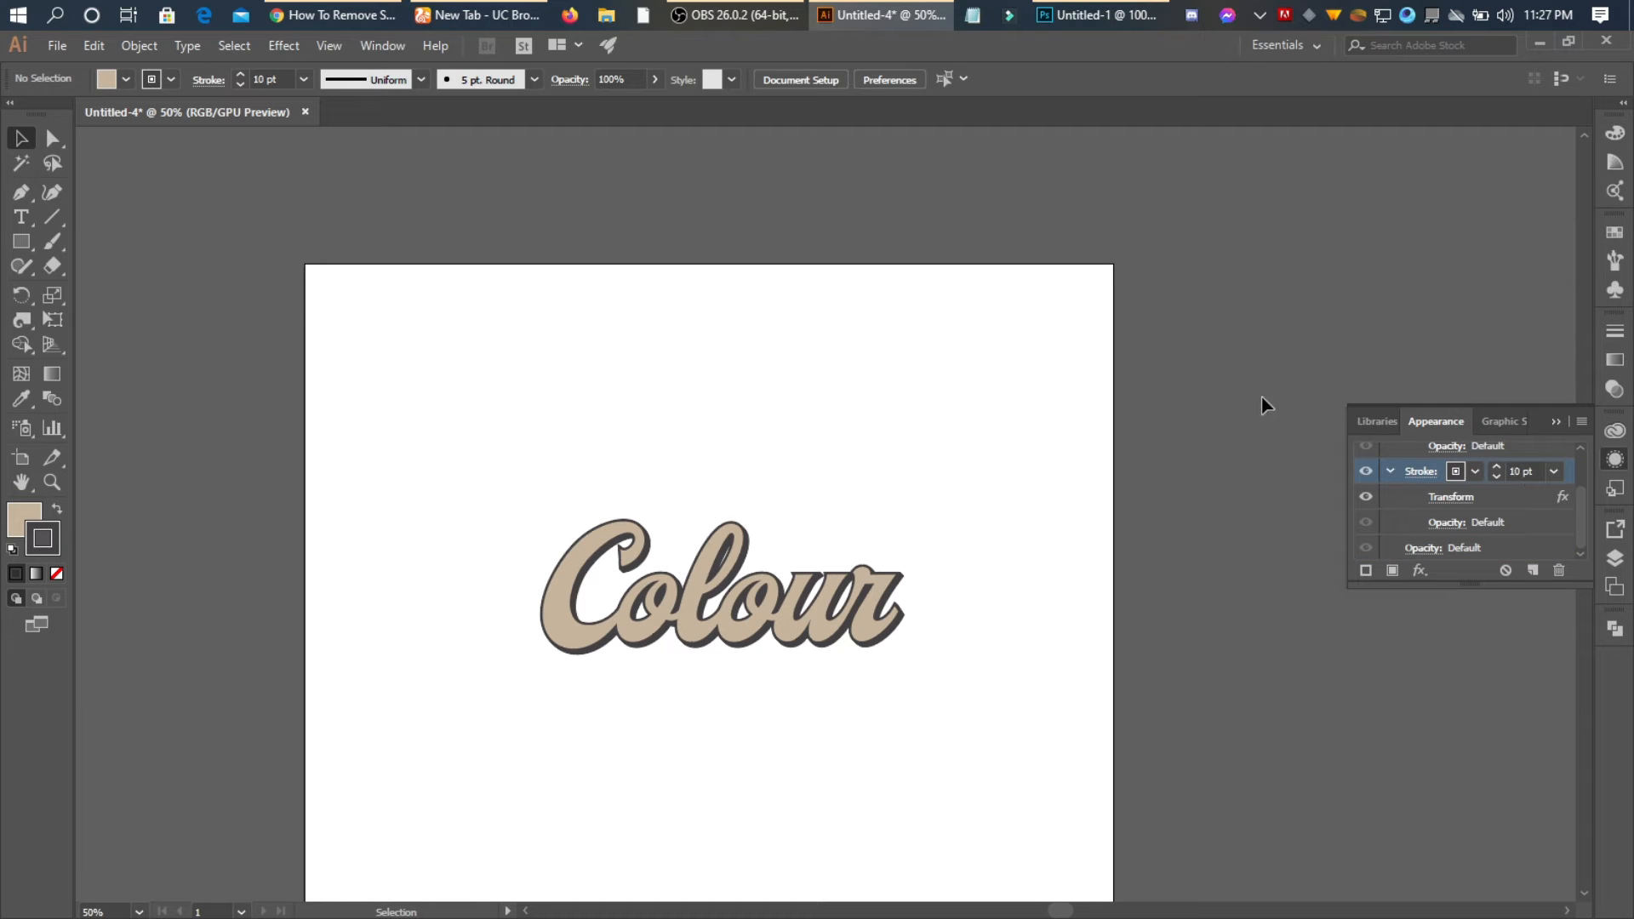
{"action": "left_click", "coordinate": [899, 596]}
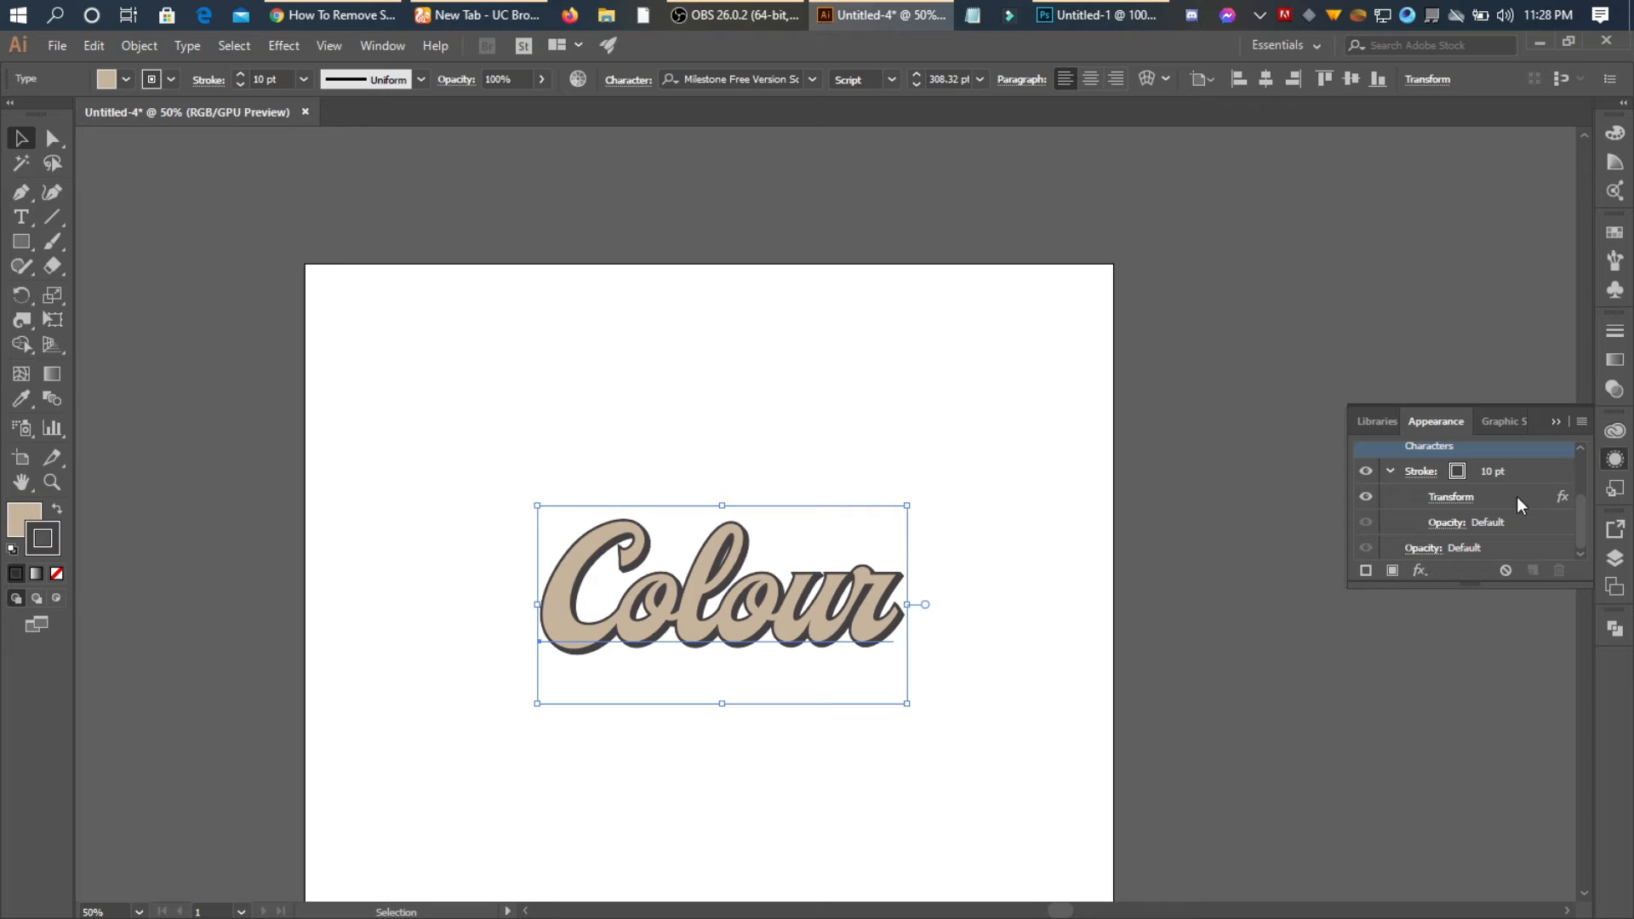
{"action": "left_click_drag", "start_coordinate": [1512, 471], "coordinate": [1537, 571]}
{"action": "scroll", "coordinate": [1511, 506], "scroll_direction": "down", "scroll_amount": 2}
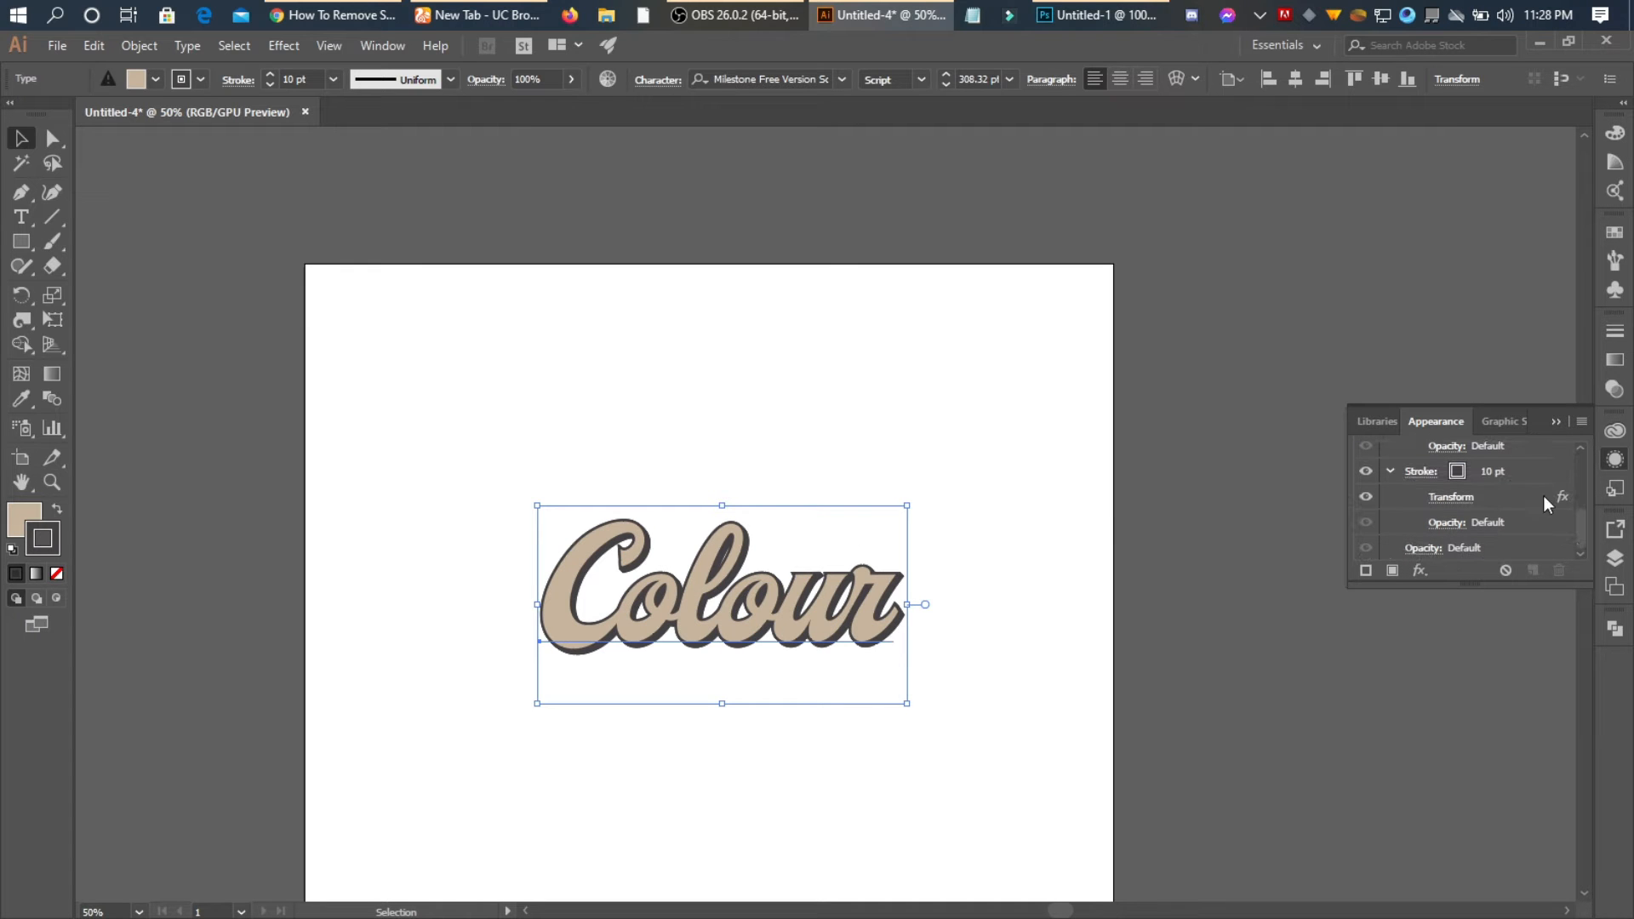
Try yellow on the upper of the two strokes, and restore its dark grey swatch
{"action": "scroll", "coordinate": [1519, 490], "scroll_direction": "up", "scroll_amount": 1}
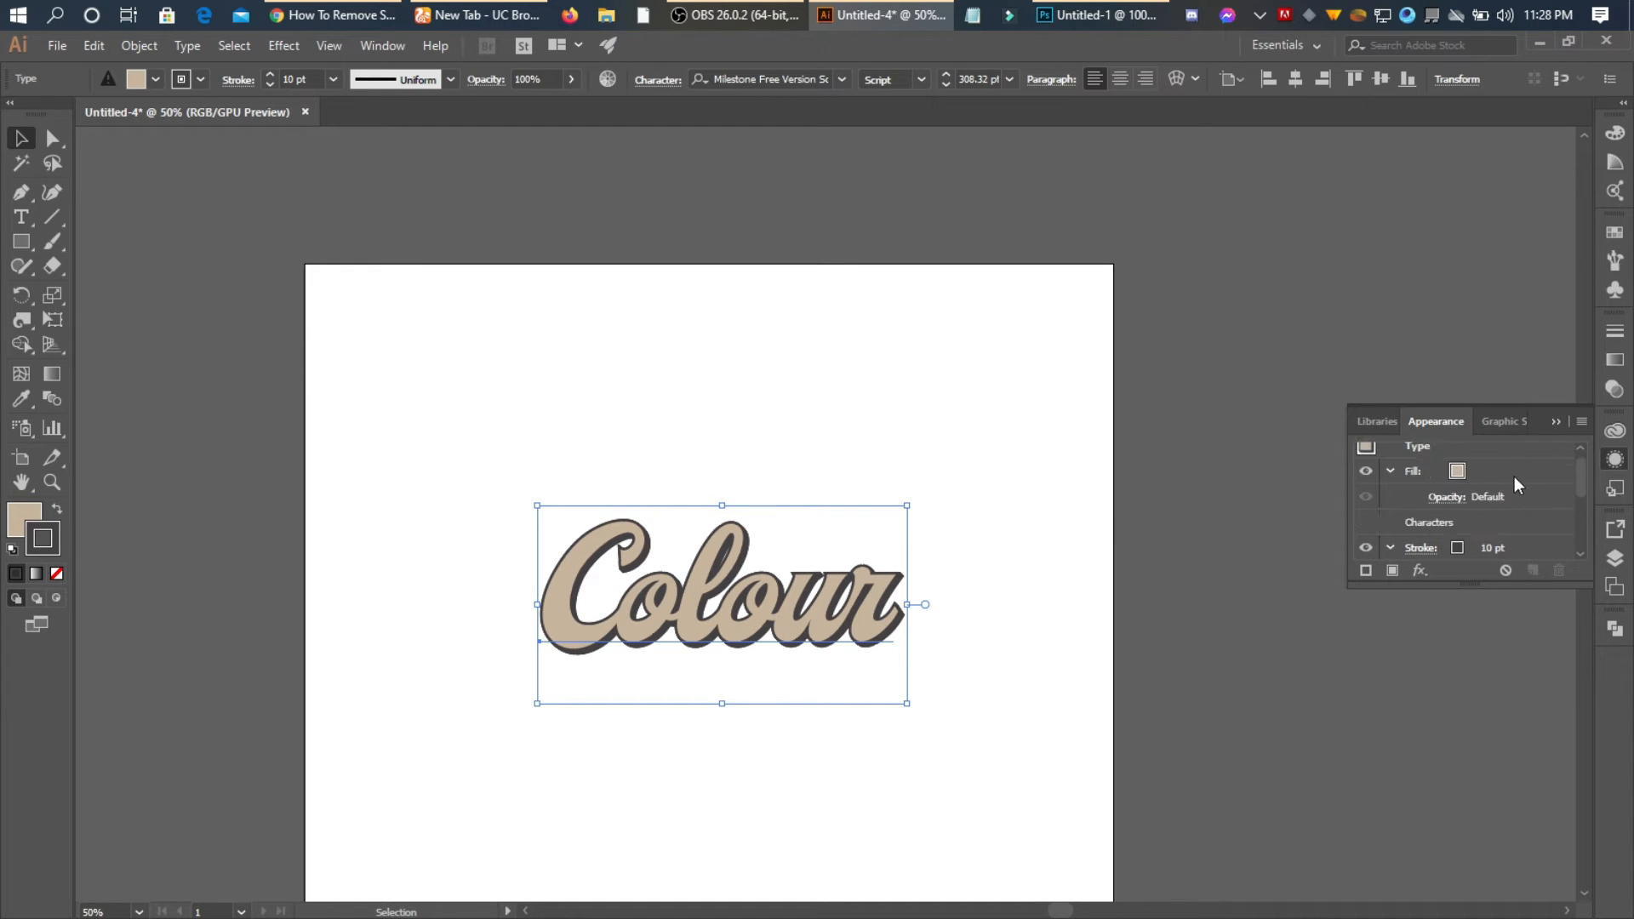
{"action": "scroll", "coordinate": [1519, 511], "scroll_direction": "down", "scroll_amount": 2}
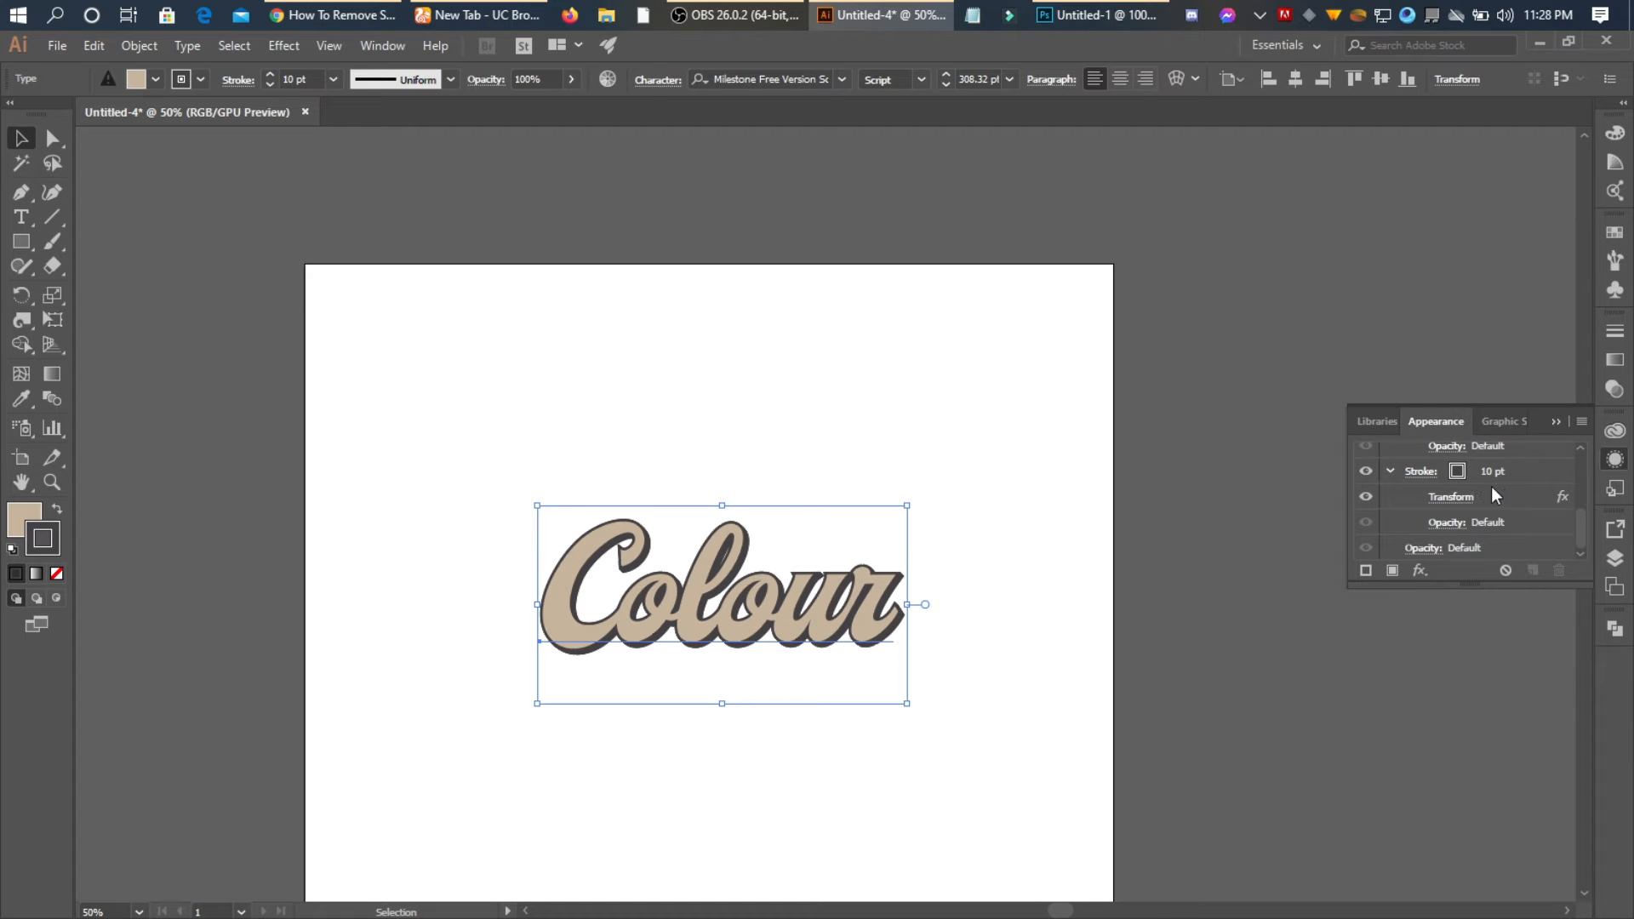
{"action": "scroll", "coordinate": [1489, 482], "scroll_direction": "up", "scroll_amount": 2}
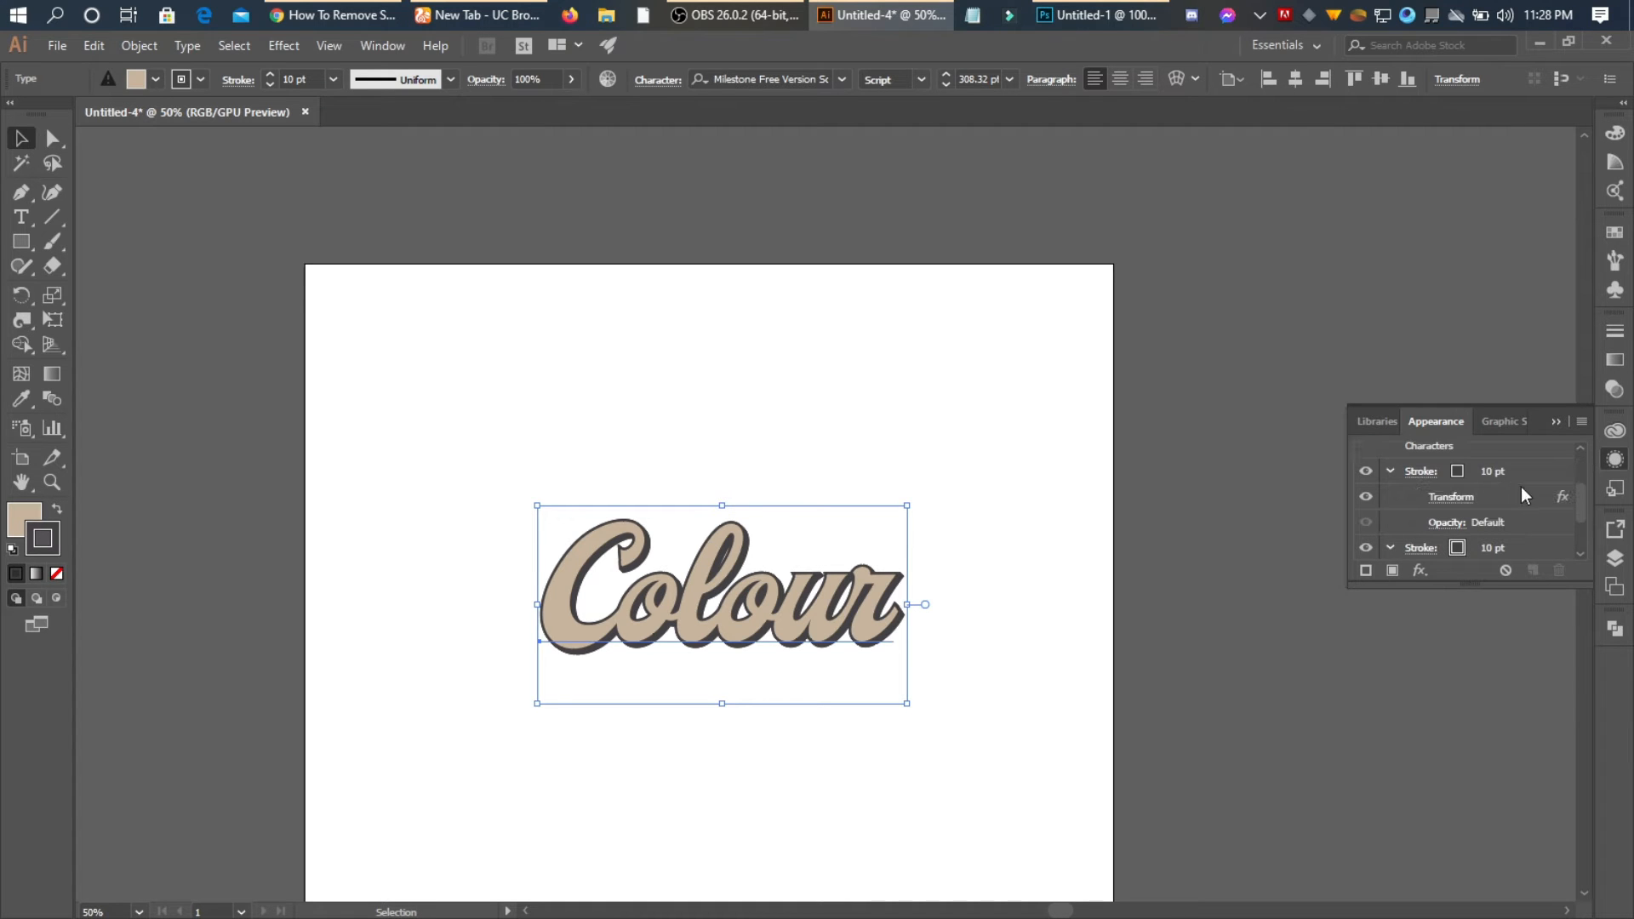
{"action": "scroll", "coordinate": [1531, 505], "scroll_direction": "down", "scroll_amount": 2}
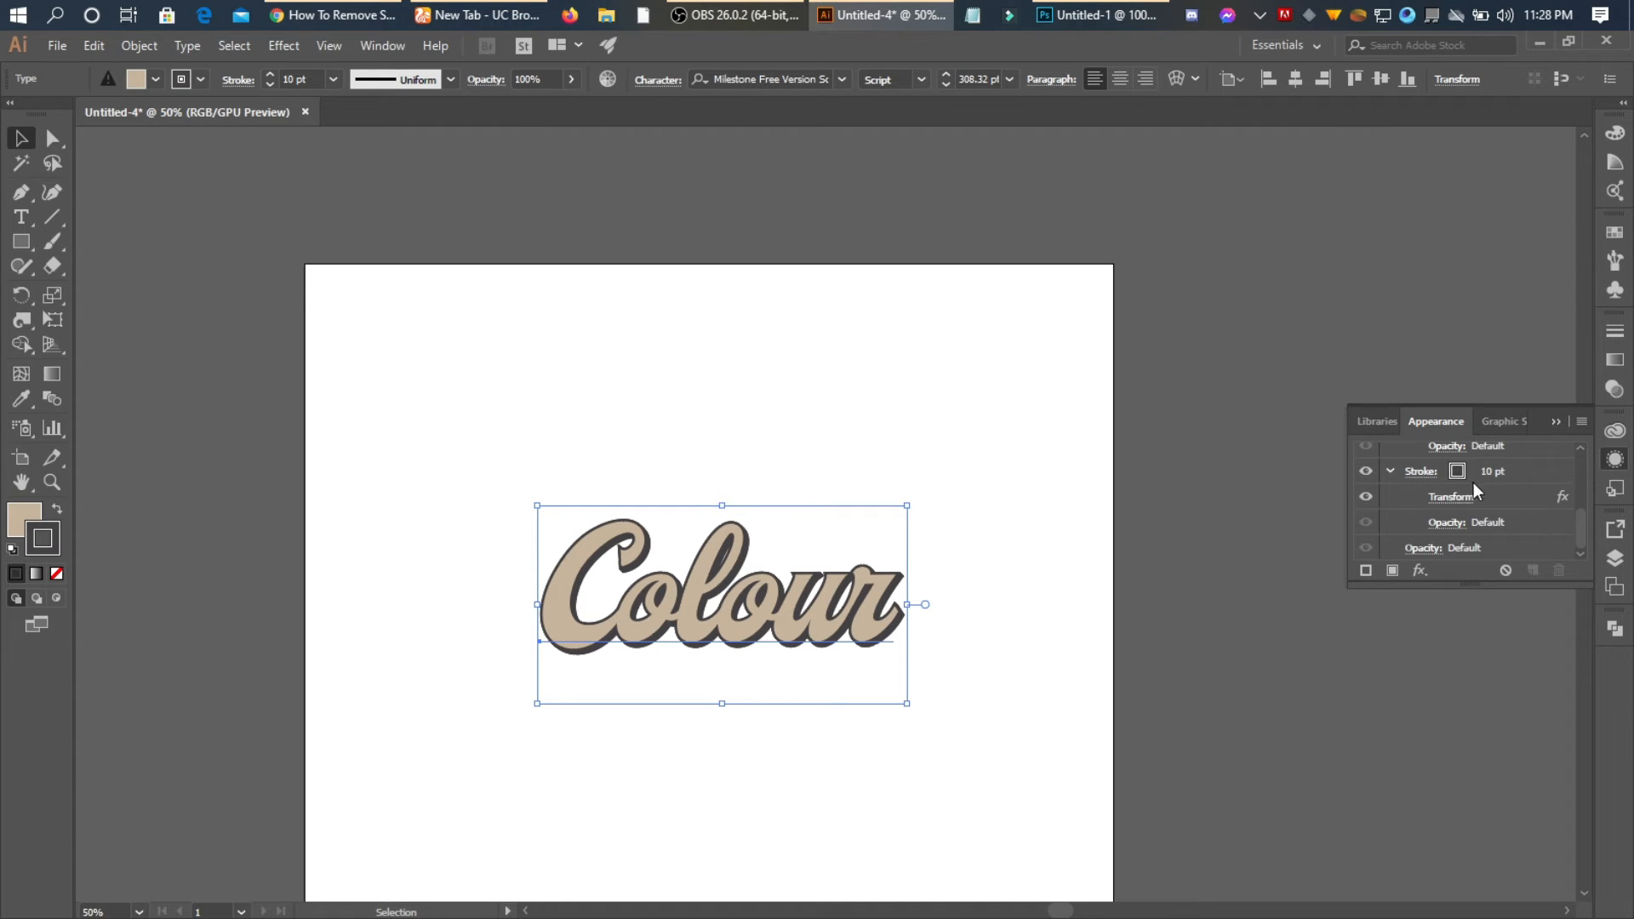
{"action": "scroll", "coordinate": [1476, 497], "scroll_direction": "up", "scroll_amount": 2}
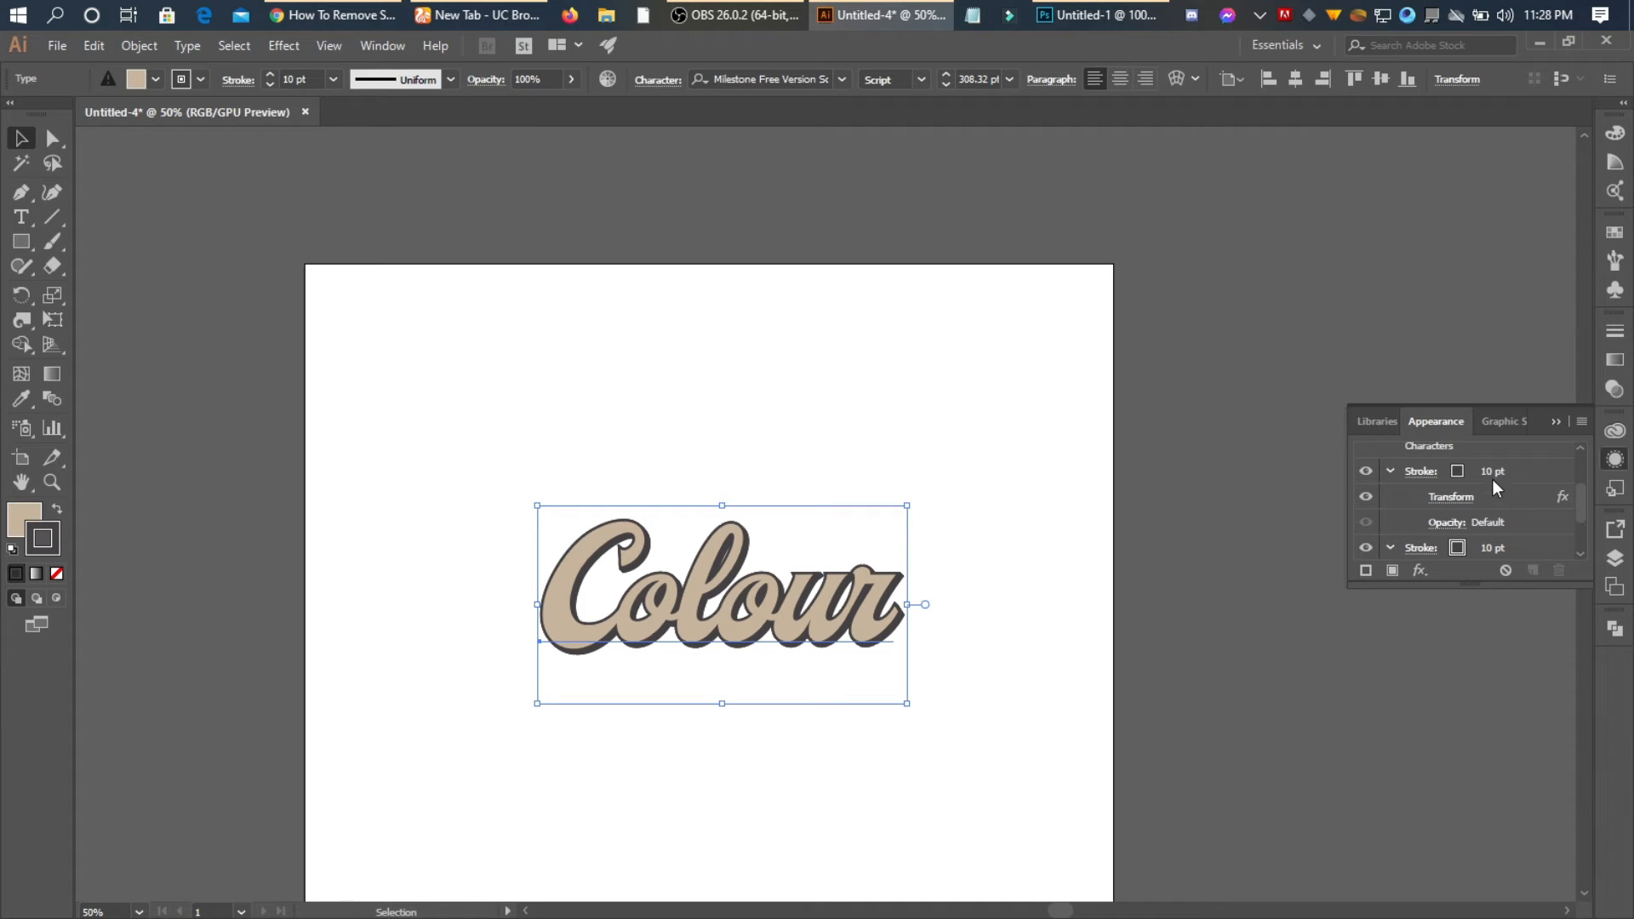
{"action": "left_click", "coordinate": [1453, 472]}
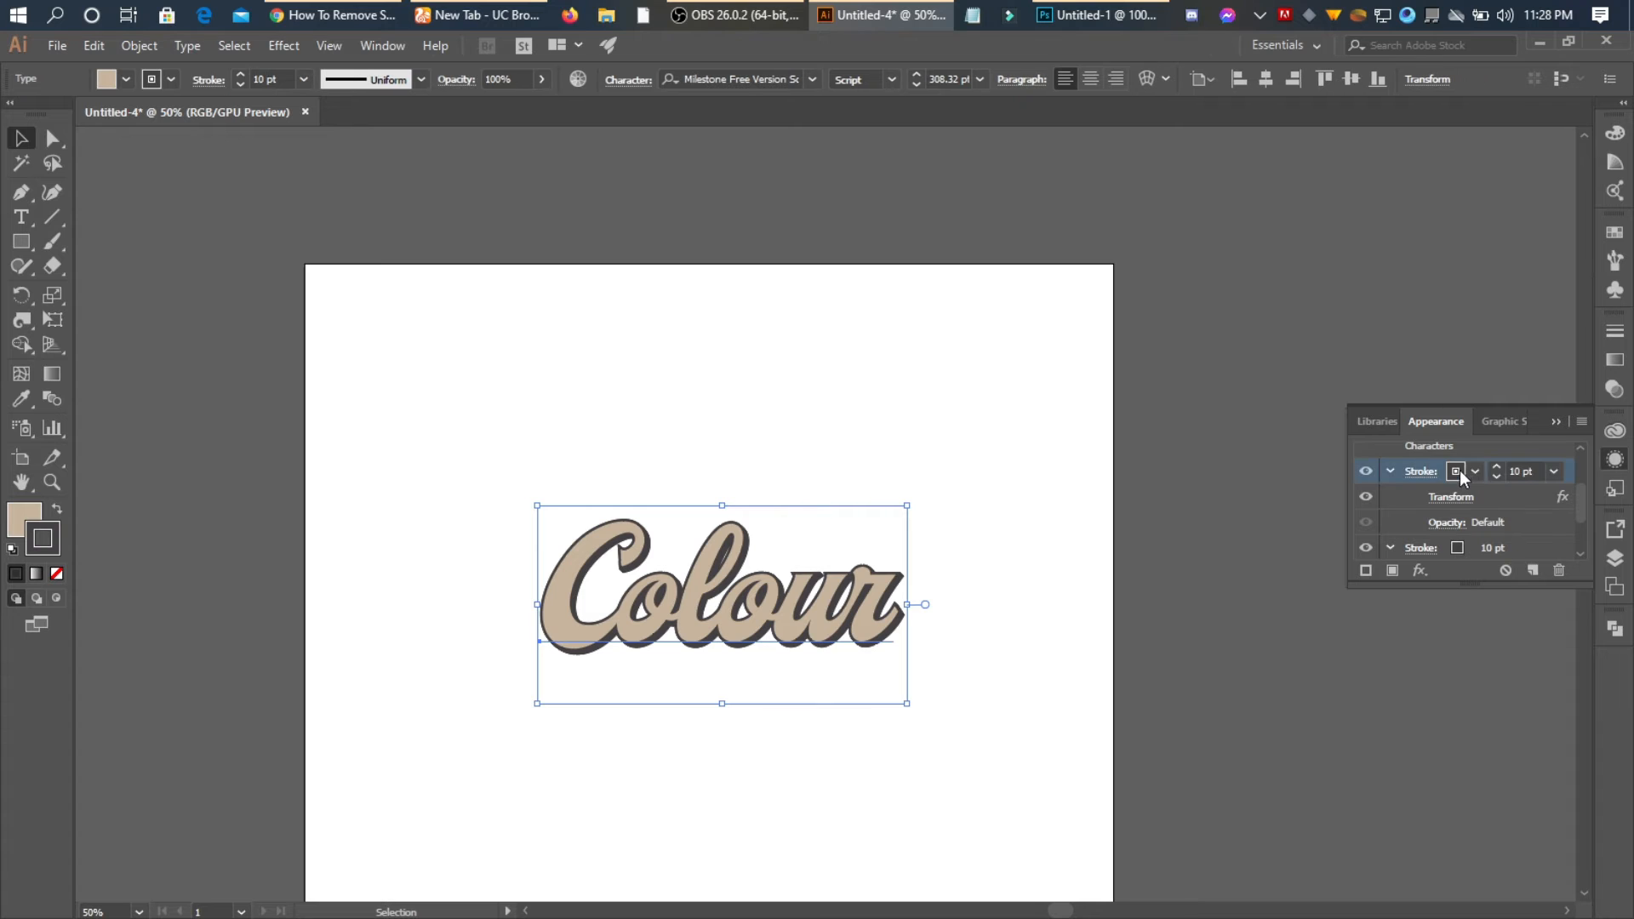
{"action": "left_click", "coordinate": [1474, 471]}
{"action": "left_click", "coordinate": [1331, 507]}
{"action": "left_click", "coordinate": [1330, 508]}
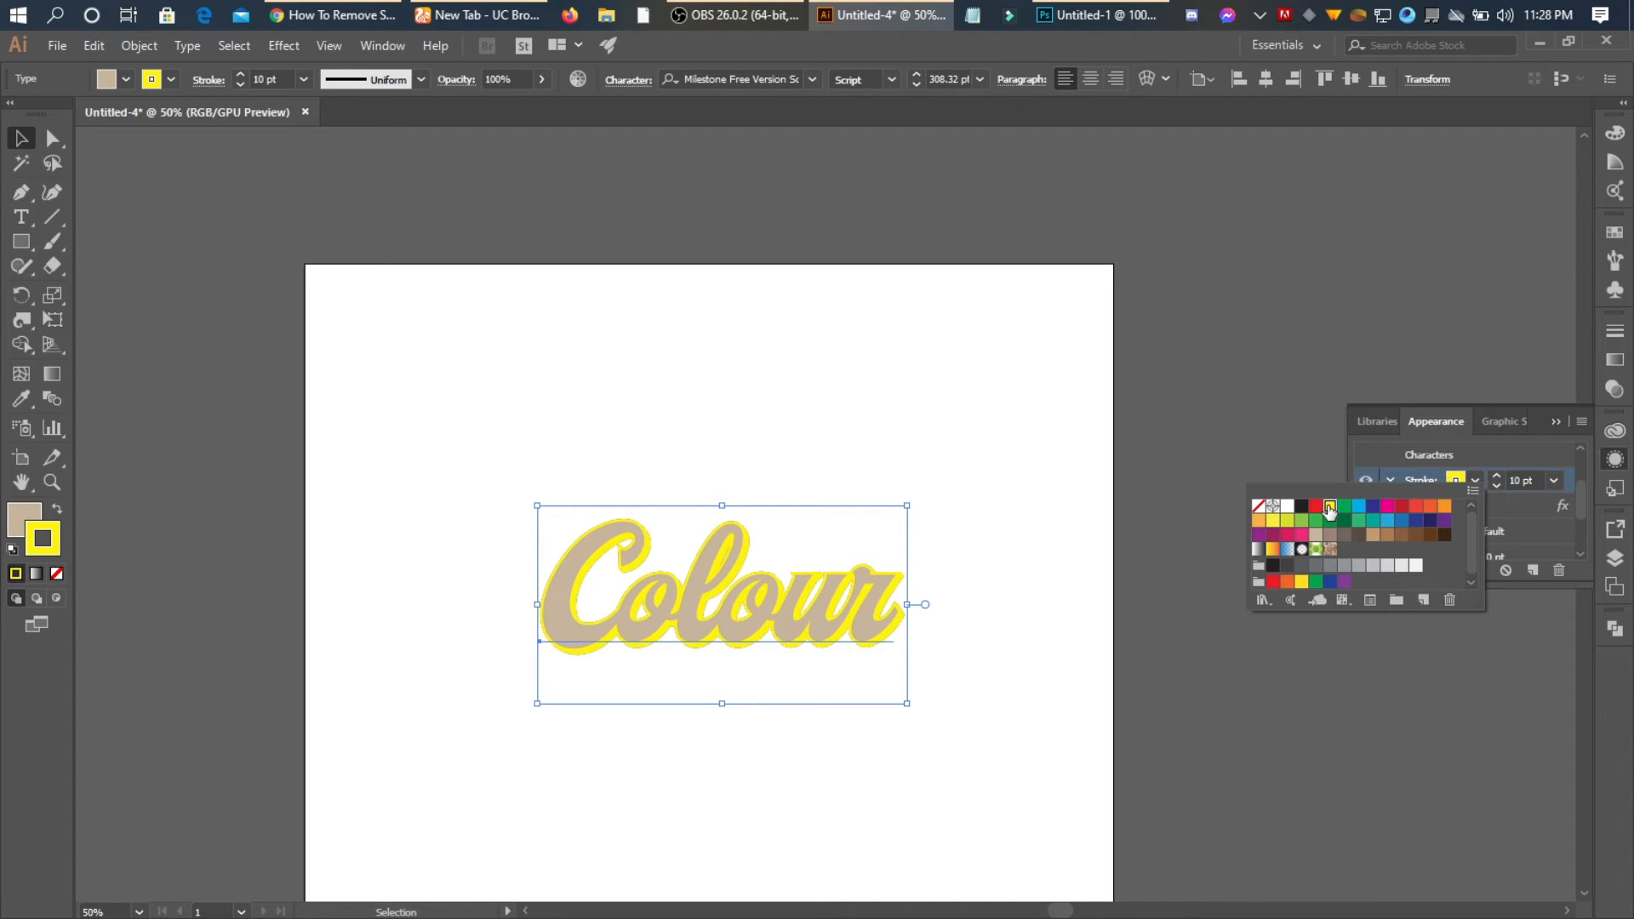
{"action": "left_click", "coordinate": [1287, 567]}
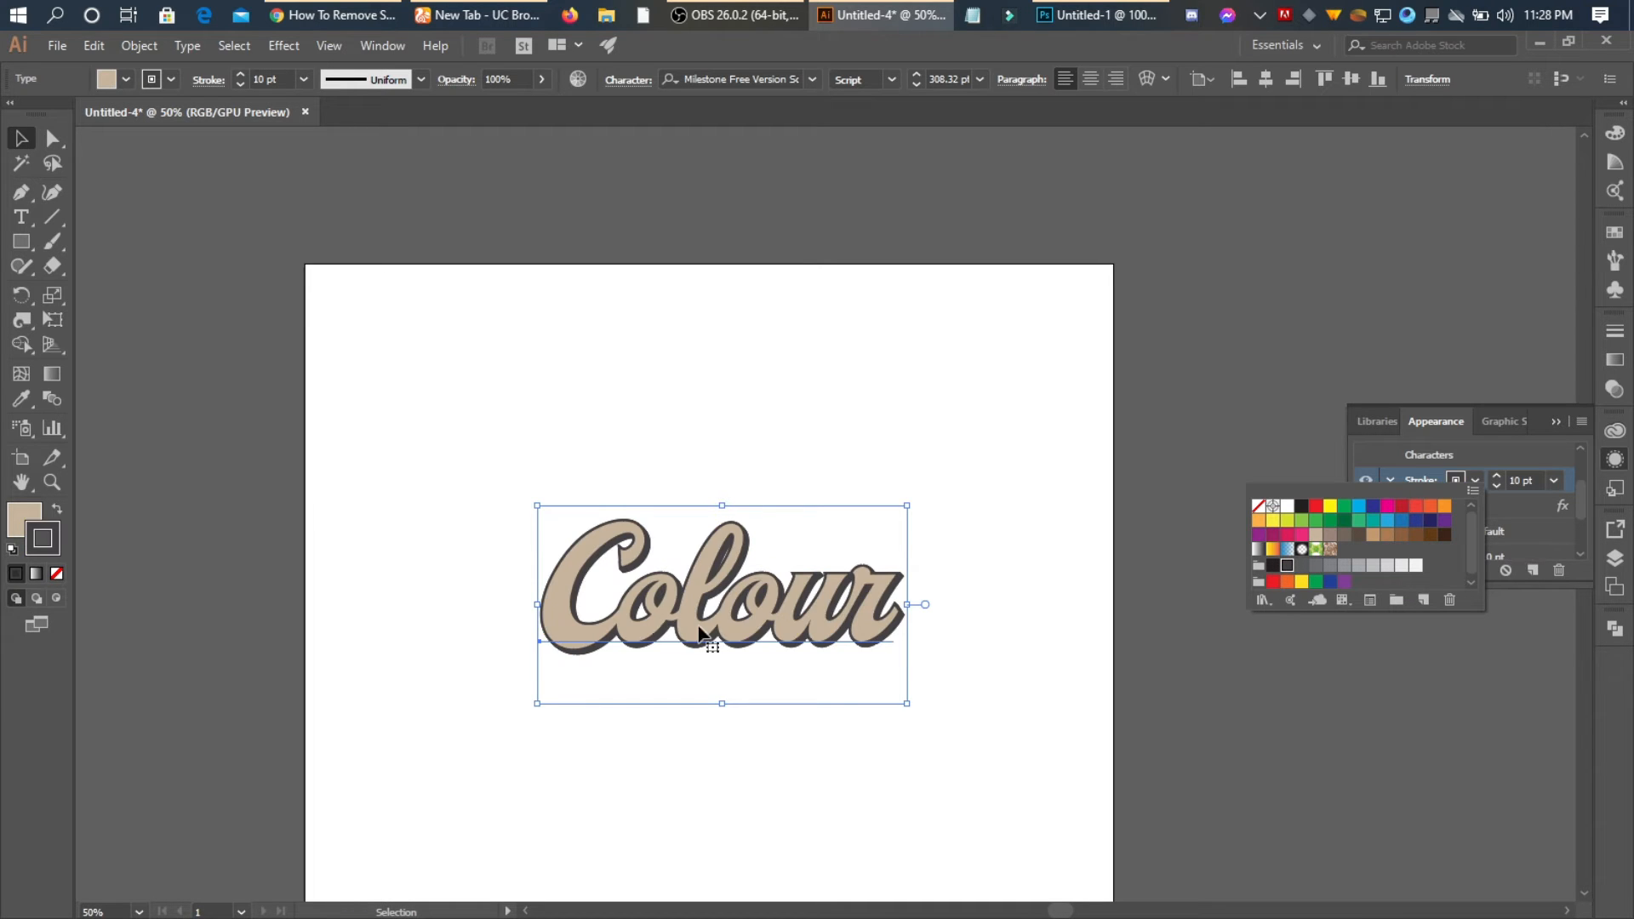
Colour the lower stroke with the C=85 M=50 Y=0 K=0 blue swatch, editing the swatch to green 127 and blue 196
{"action": "left_click", "coordinate": [1523, 514]}
{"action": "scroll", "coordinate": [1477, 523], "scroll_direction": "down", "scroll_amount": 2}
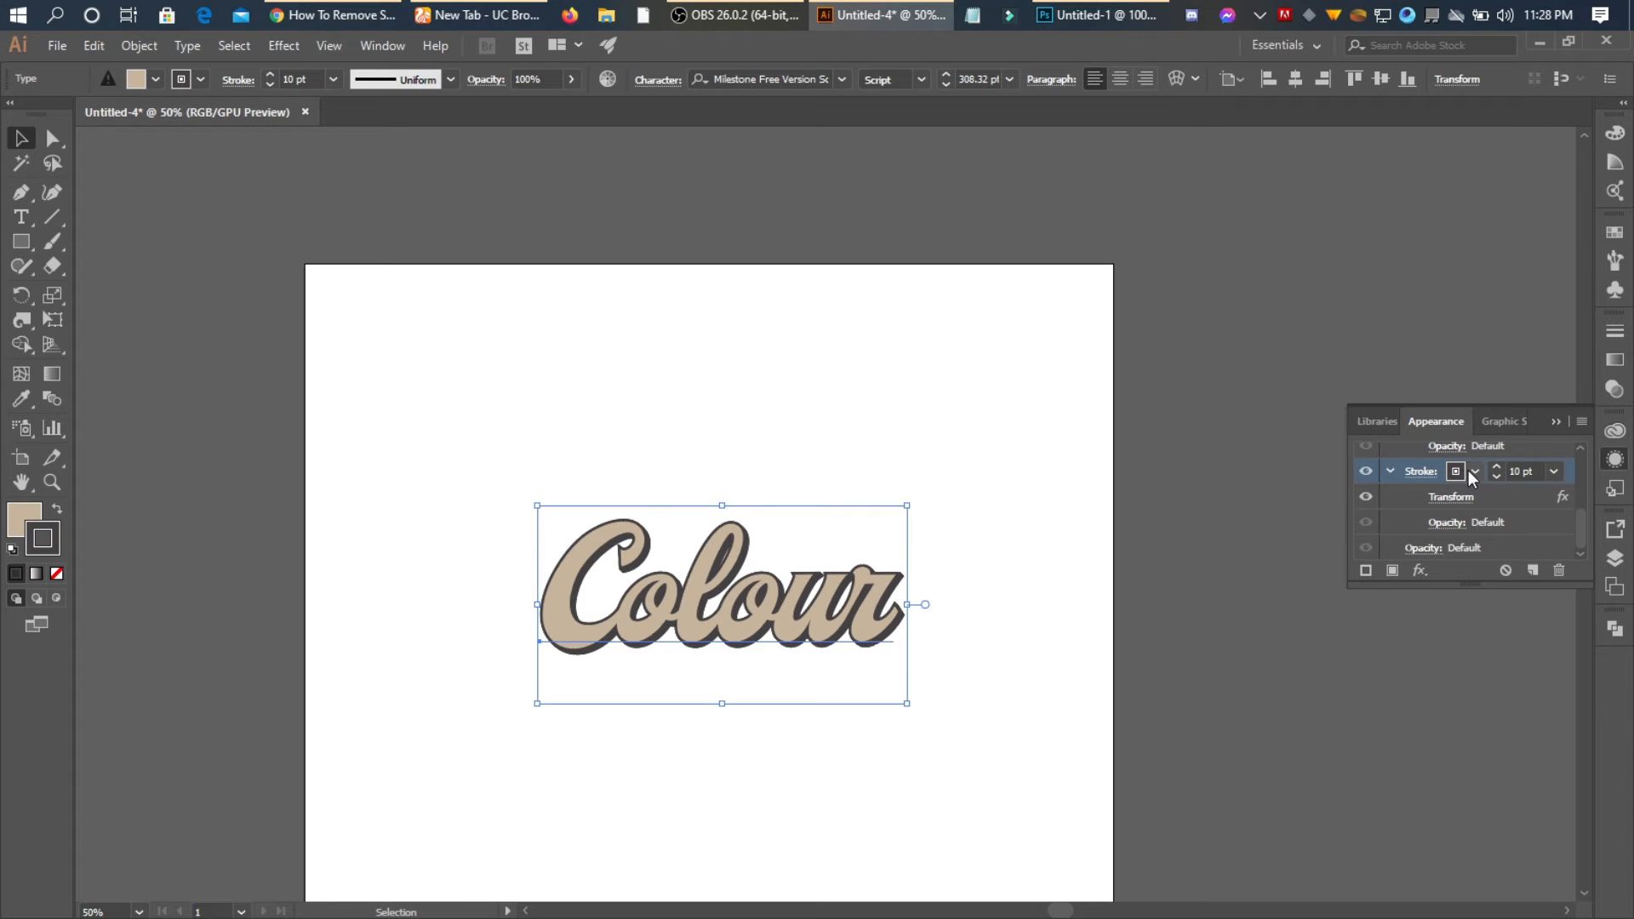
{"action": "left_click", "coordinate": [1472, 471]}
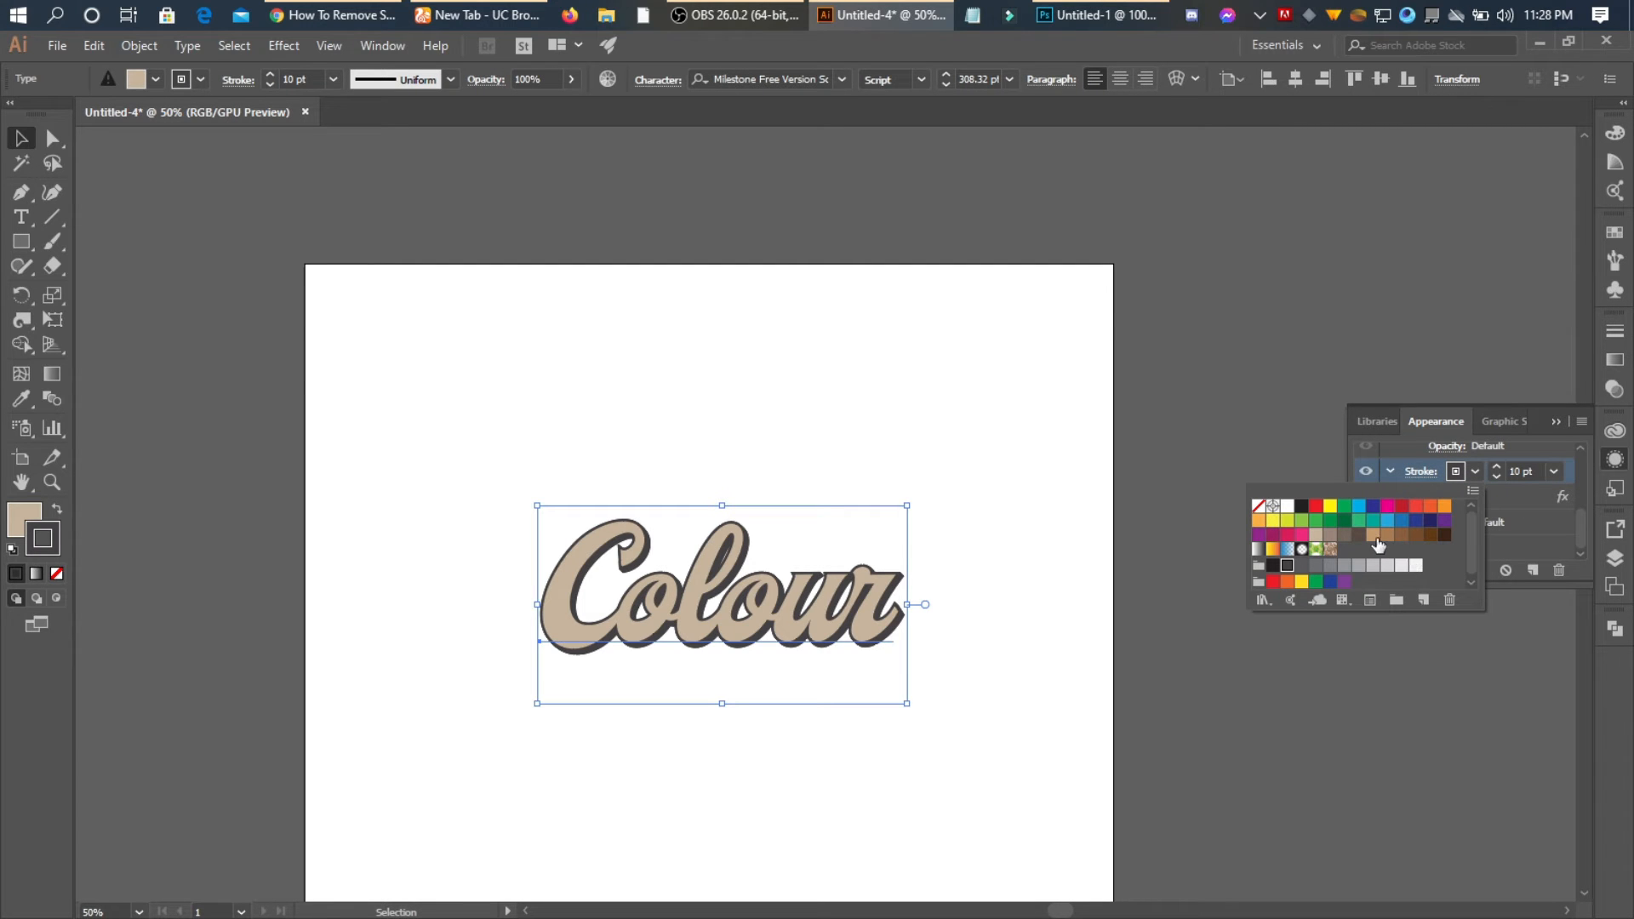
{"action": "left_click", "coordinate": [1402, 522]}
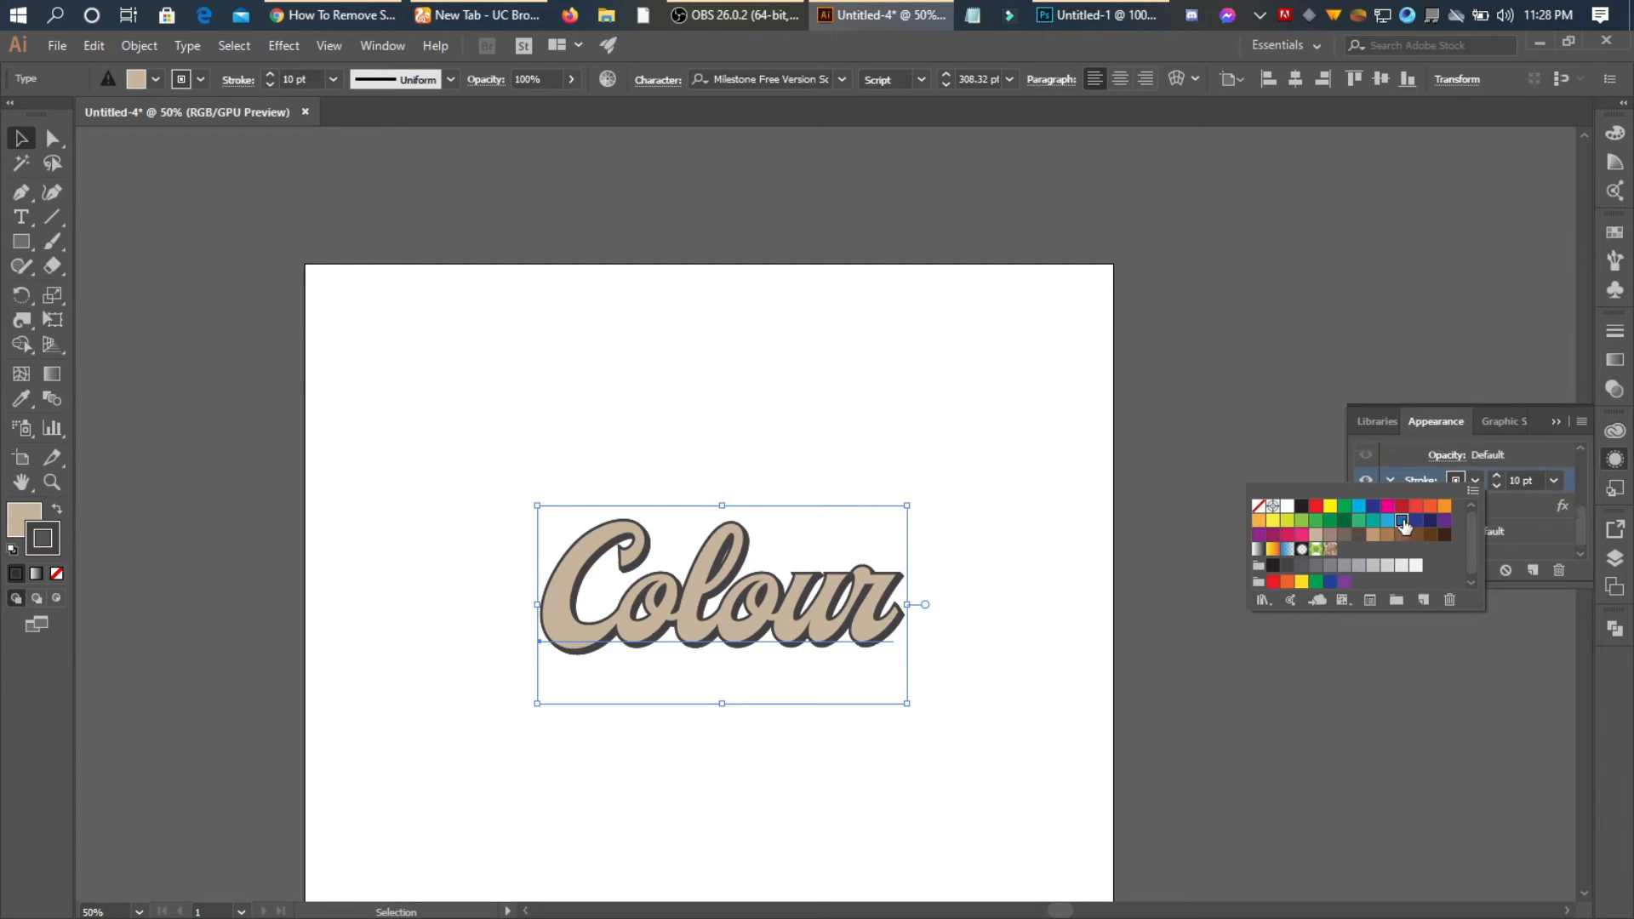
{"action": "double_click", "coordinate": [1403, 522]}
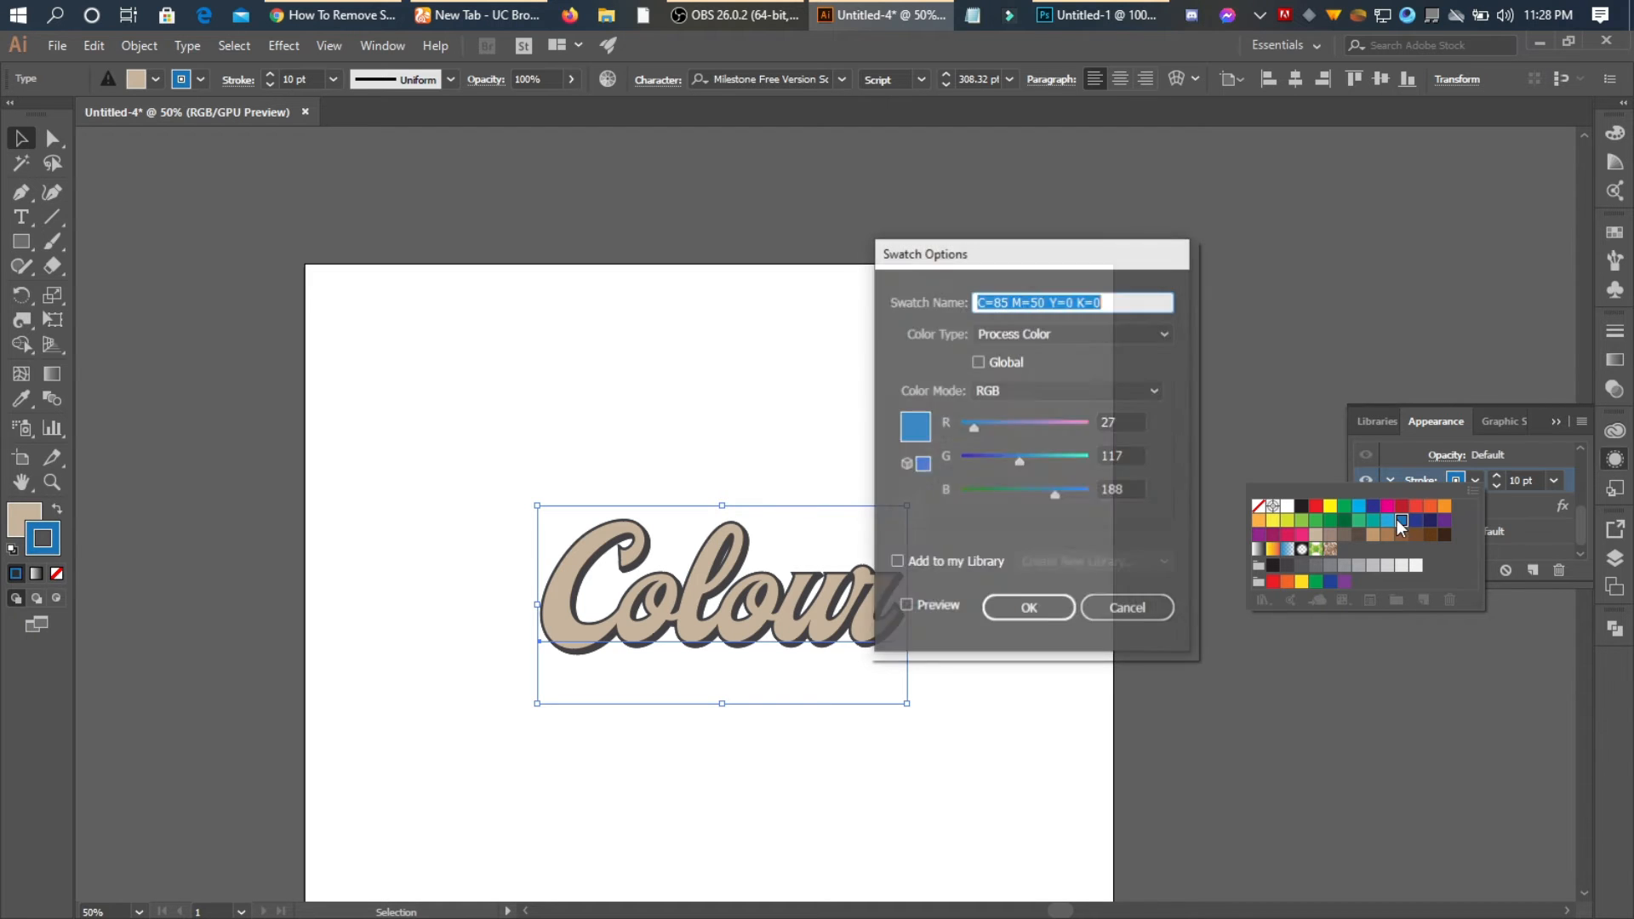
{"action": "left_click_drag", "start_coordinate": [1020, 458], "coordinate": [1063, 494]}
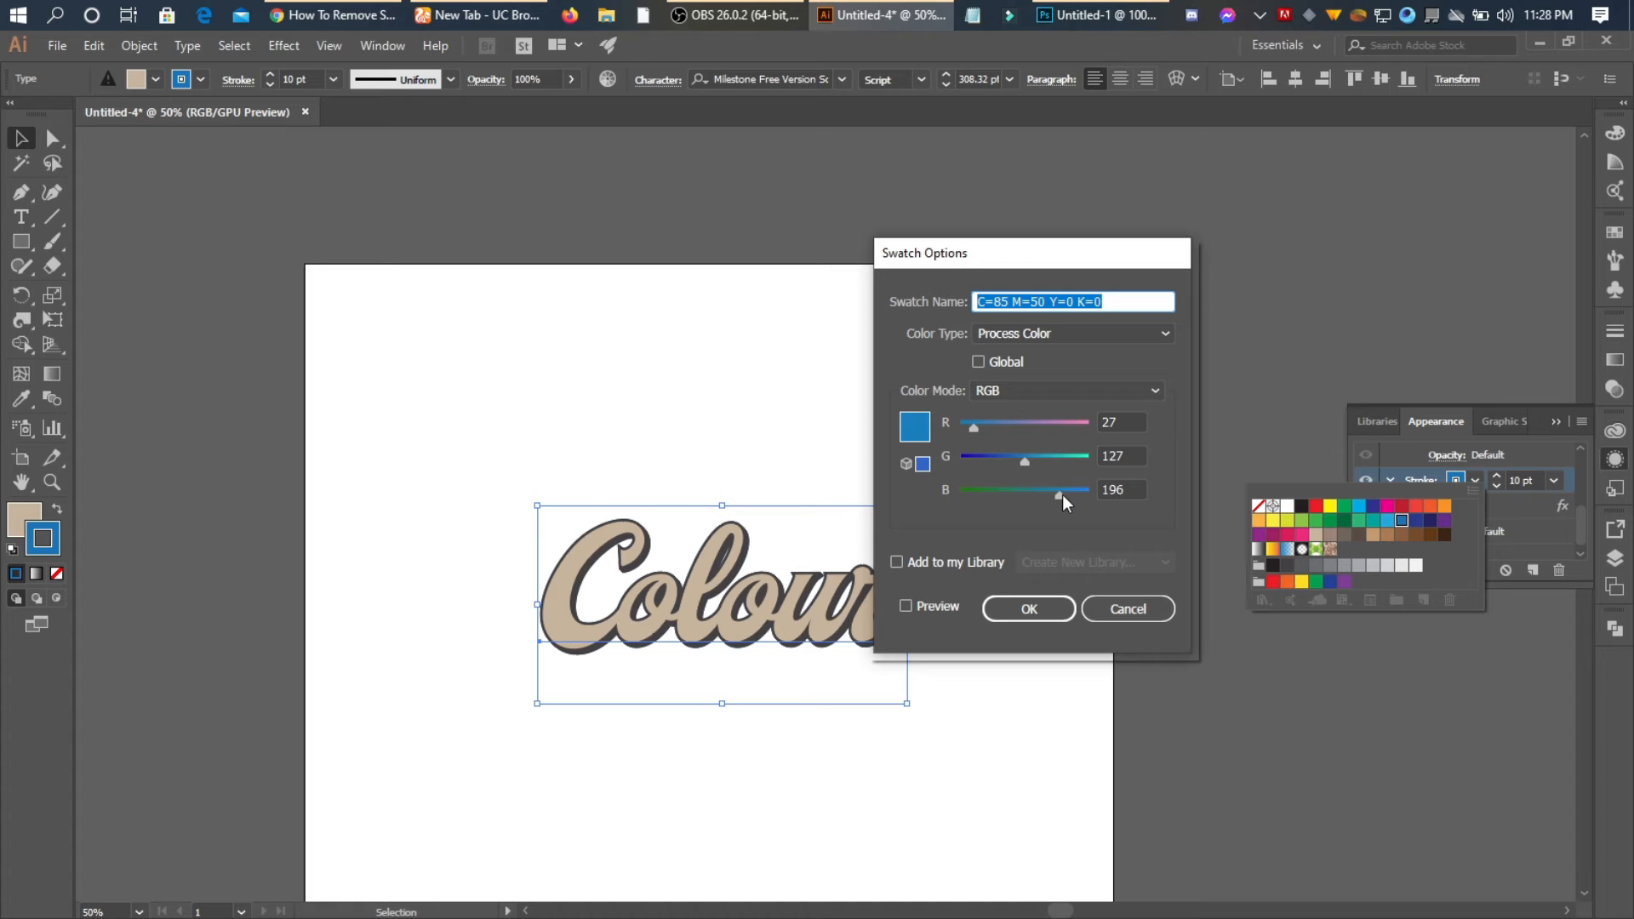
{"action": "left_click", "coordinate": [1063, 611]}
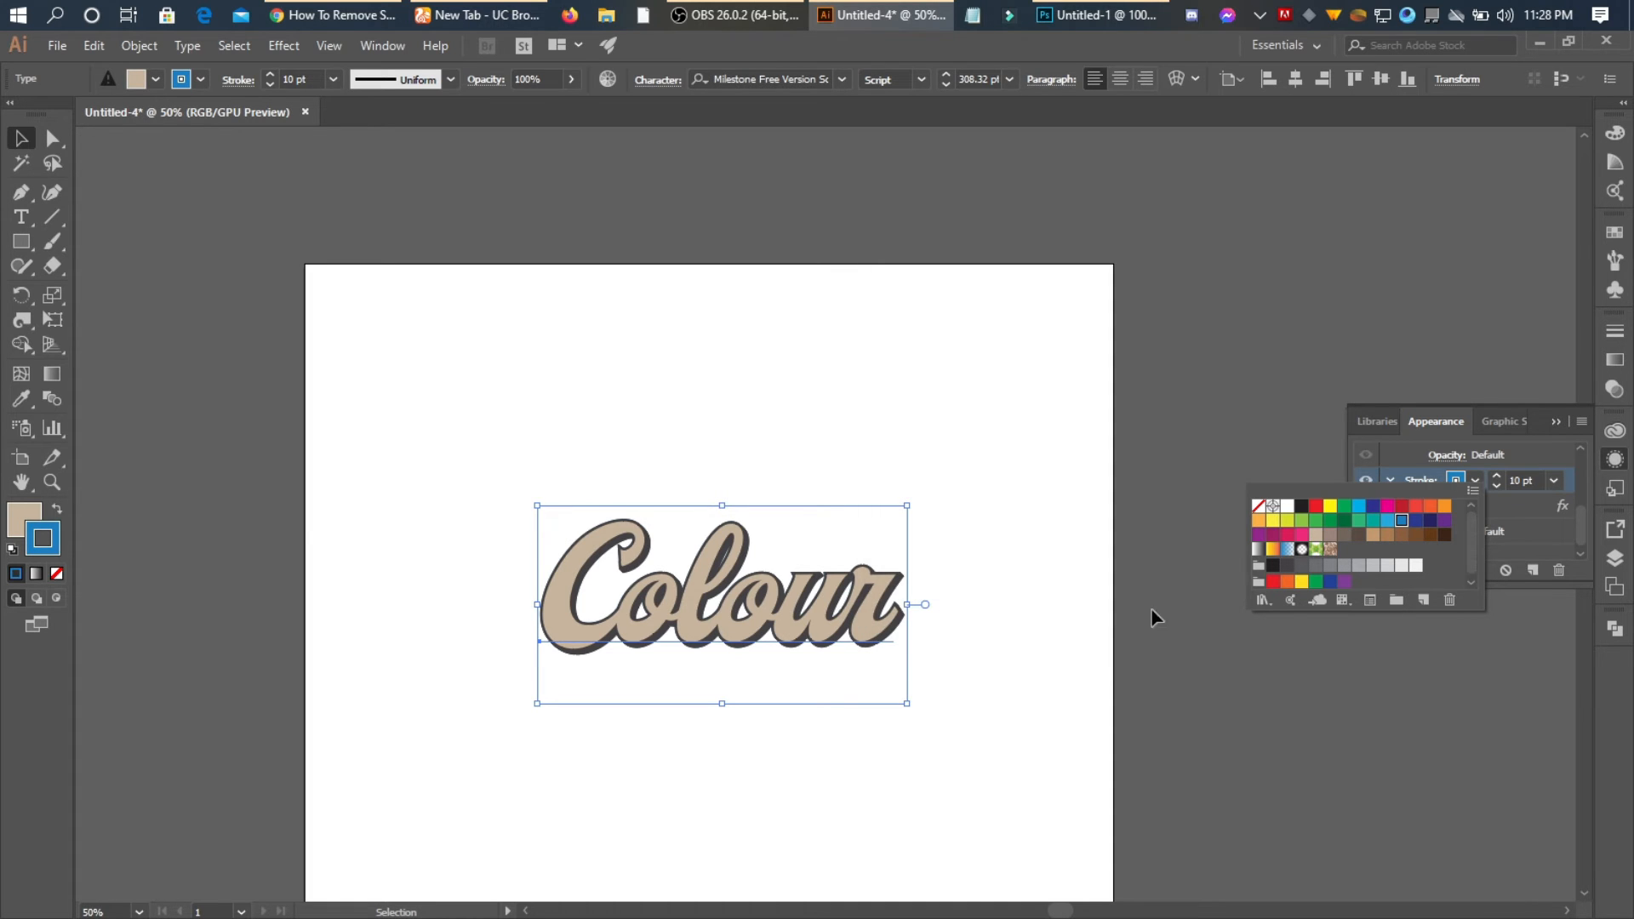
Set the copies of the blue stroke's Transform effect to 17 with the preview turned on, and apply it
{"action": "left_click", "coordinate": [1541, 510]}
{"action": "left_click", "coordinate": [1449, 506]}
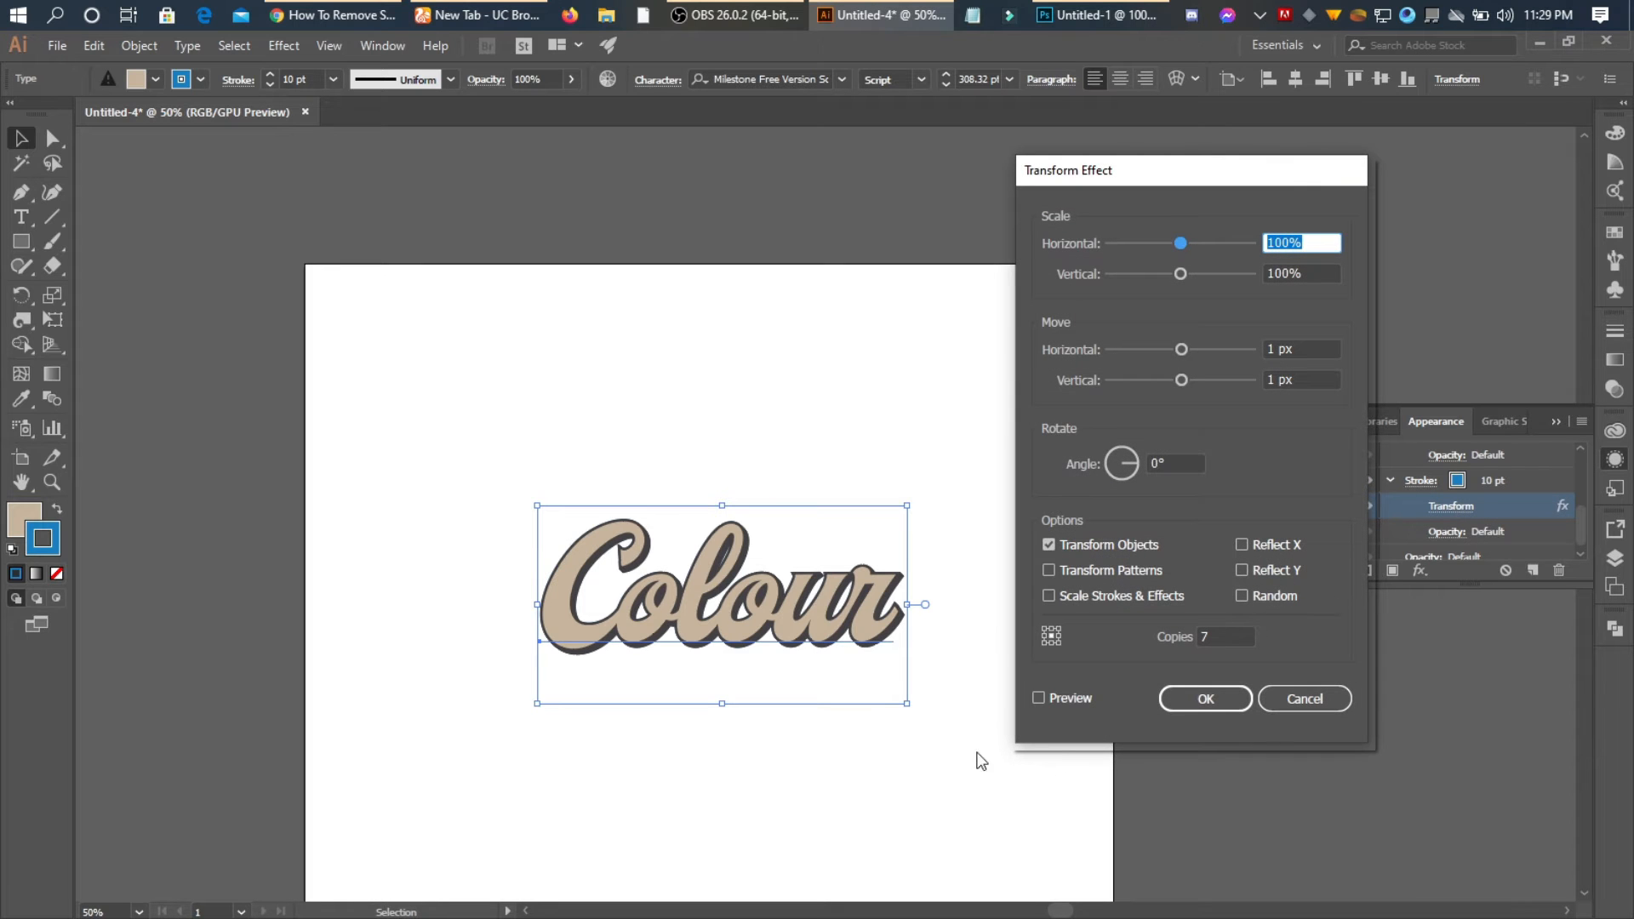
{"action": "left_click", "coordinate": [1039, 698]}
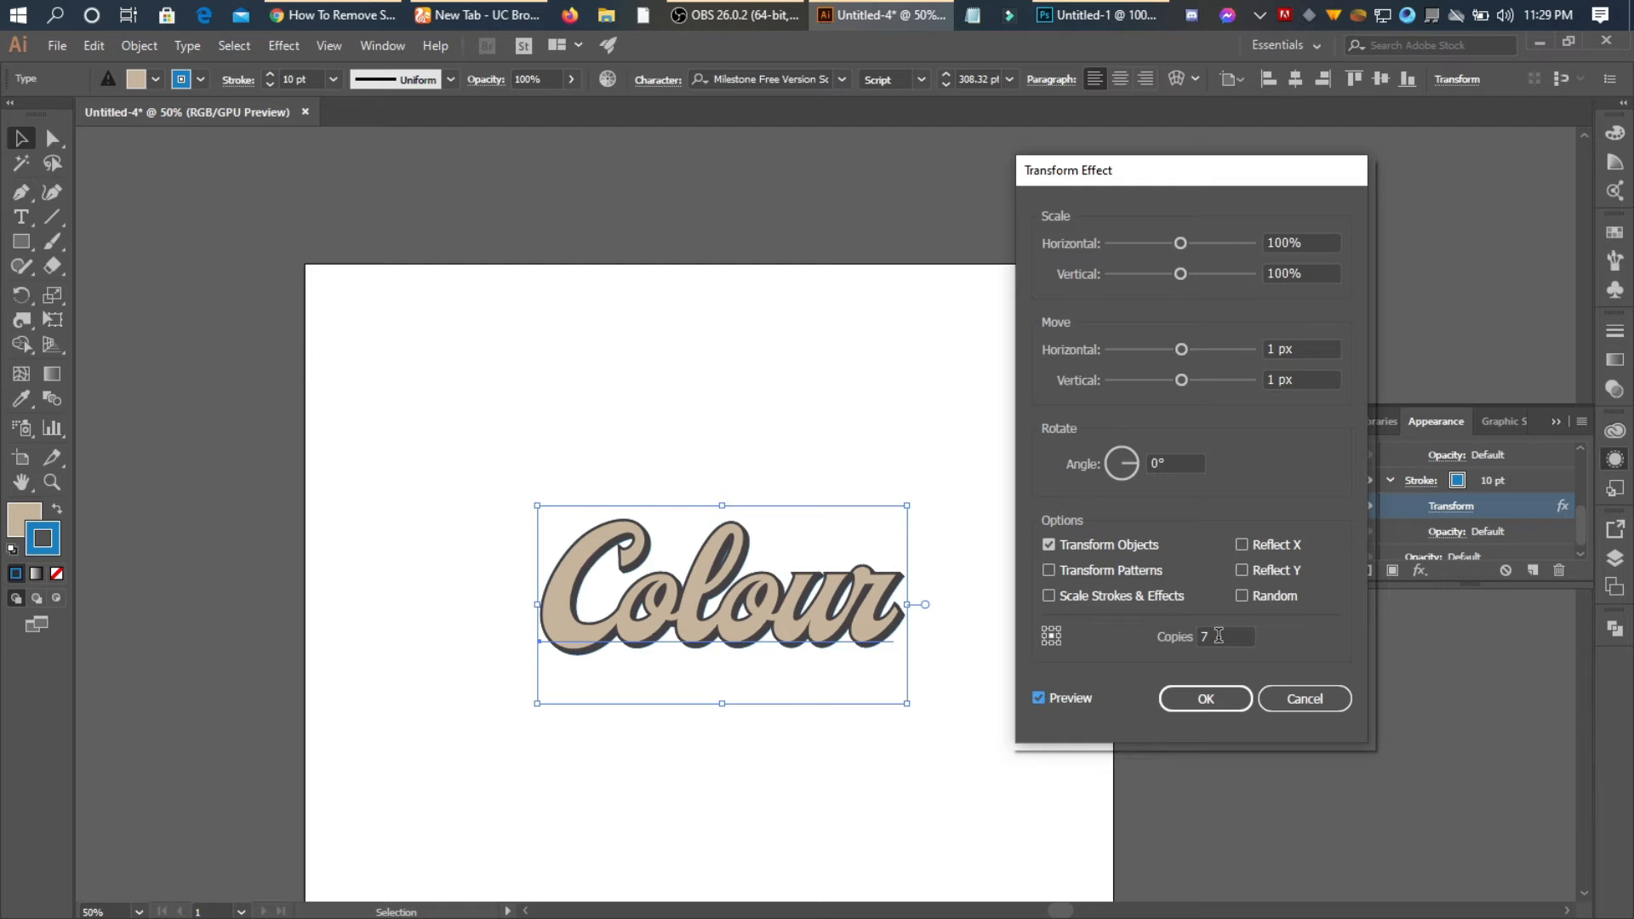
{"action": "double_click", "coordinate": [1219, 636]}
{"action": "type", "text": "11"}
{"action": "key", "text": "Up"}
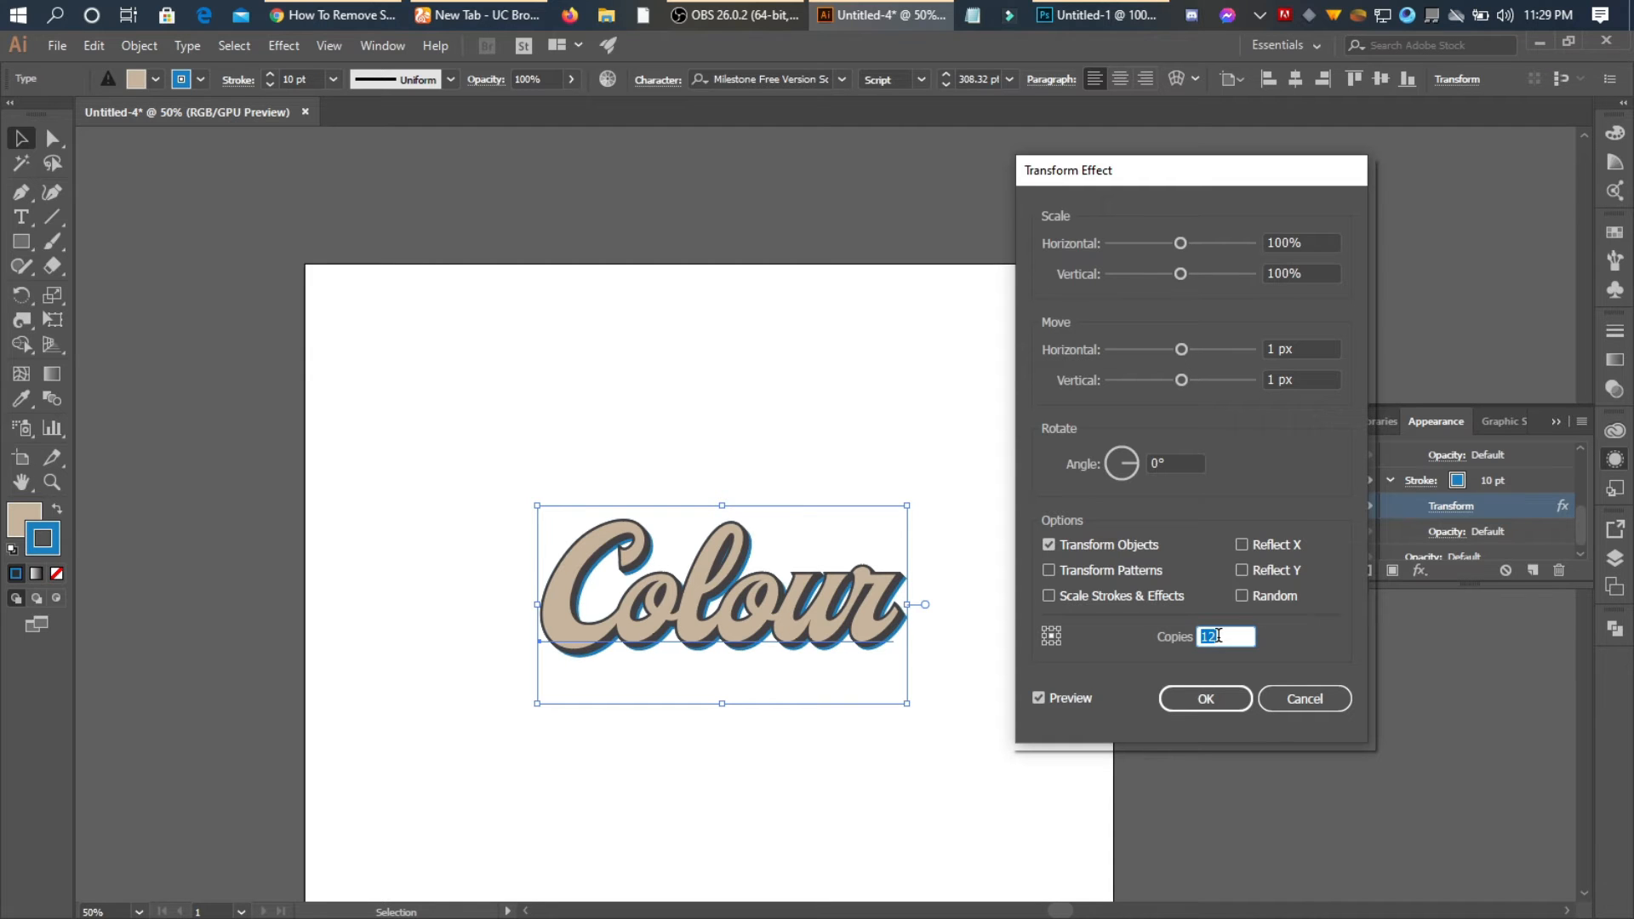
{"action": "key", "text": "Up"}
{"action": "key", "text": "Up"}
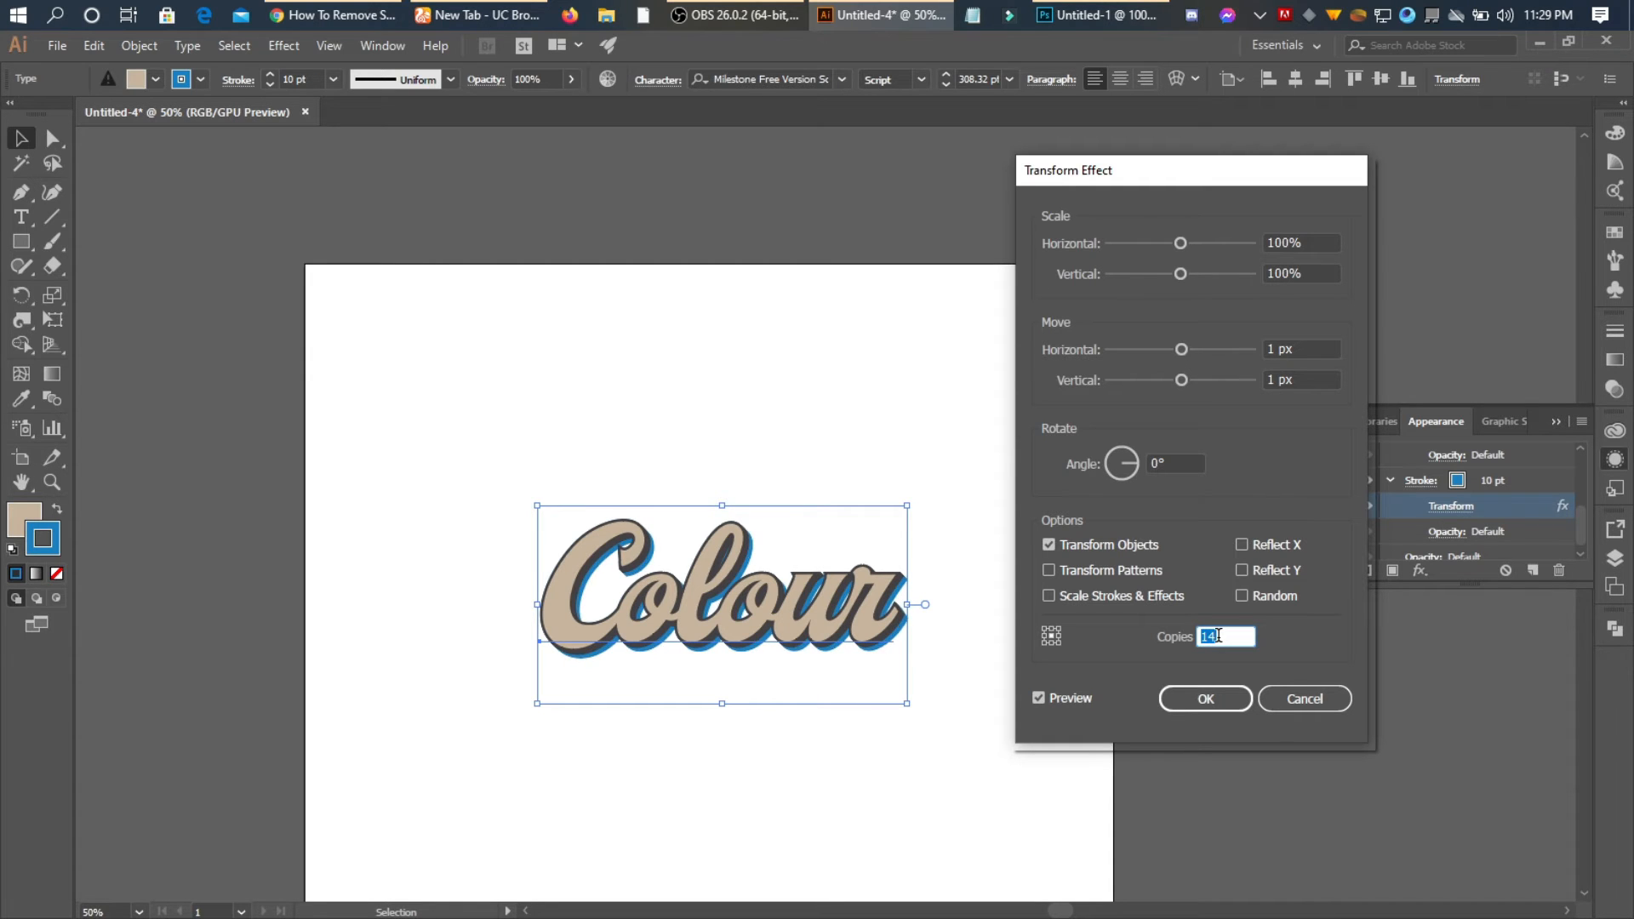
{"action": "key", "text": "Up"}
{"action": "key", "text": "Up"}
{"action": "key", "text": "Up"}
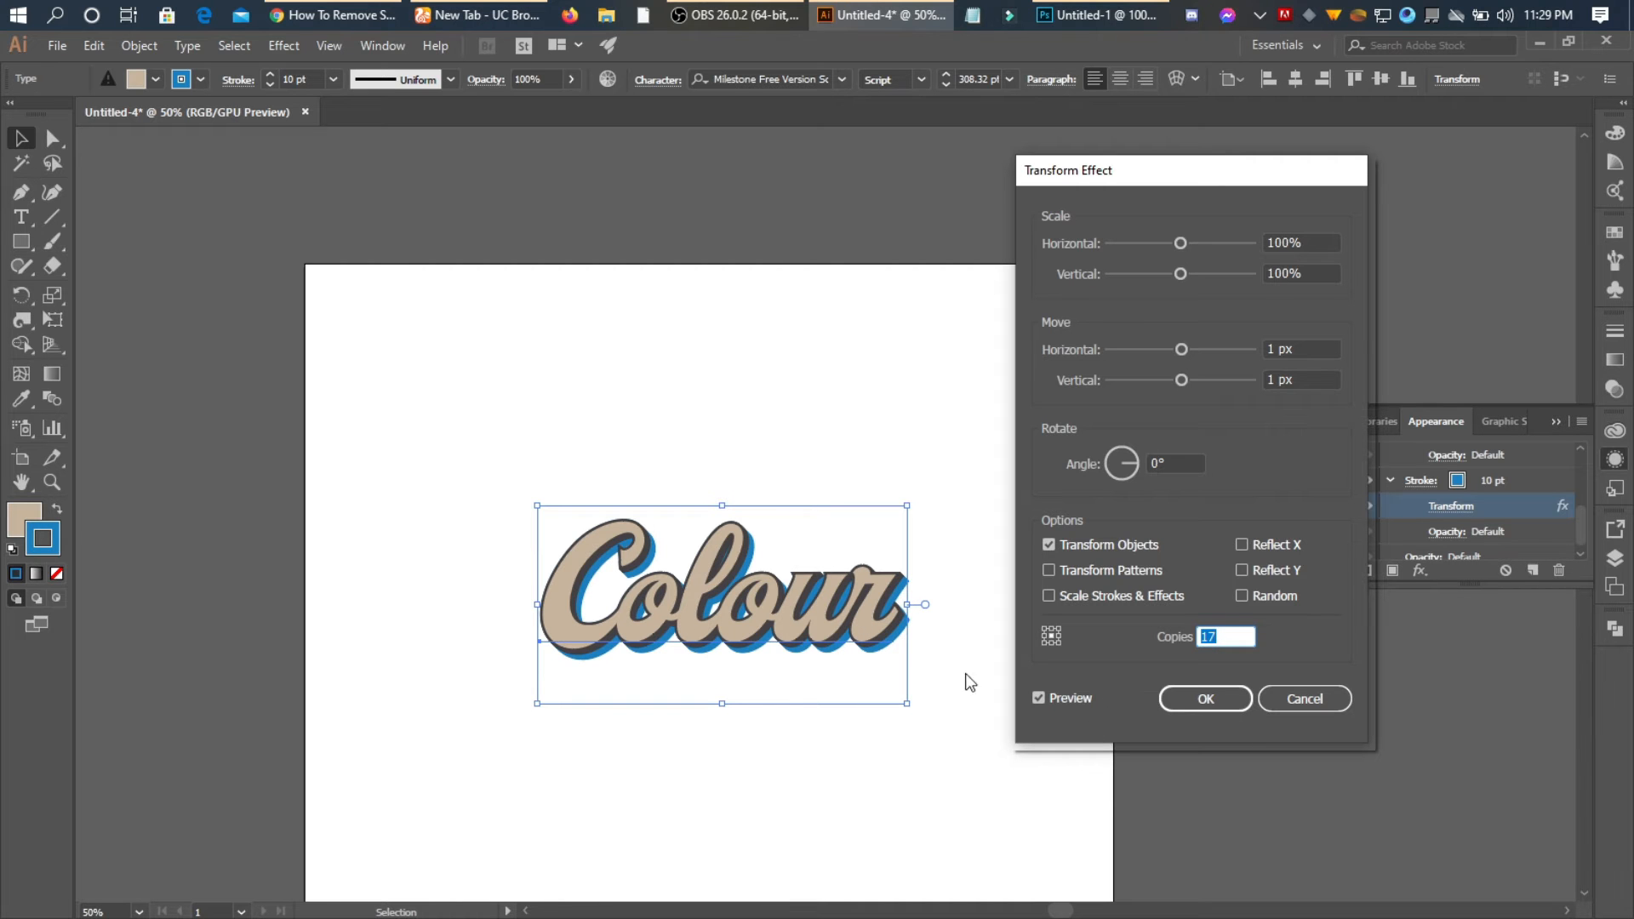
{"action": "left_click", "coordinate": [1205, 701]}
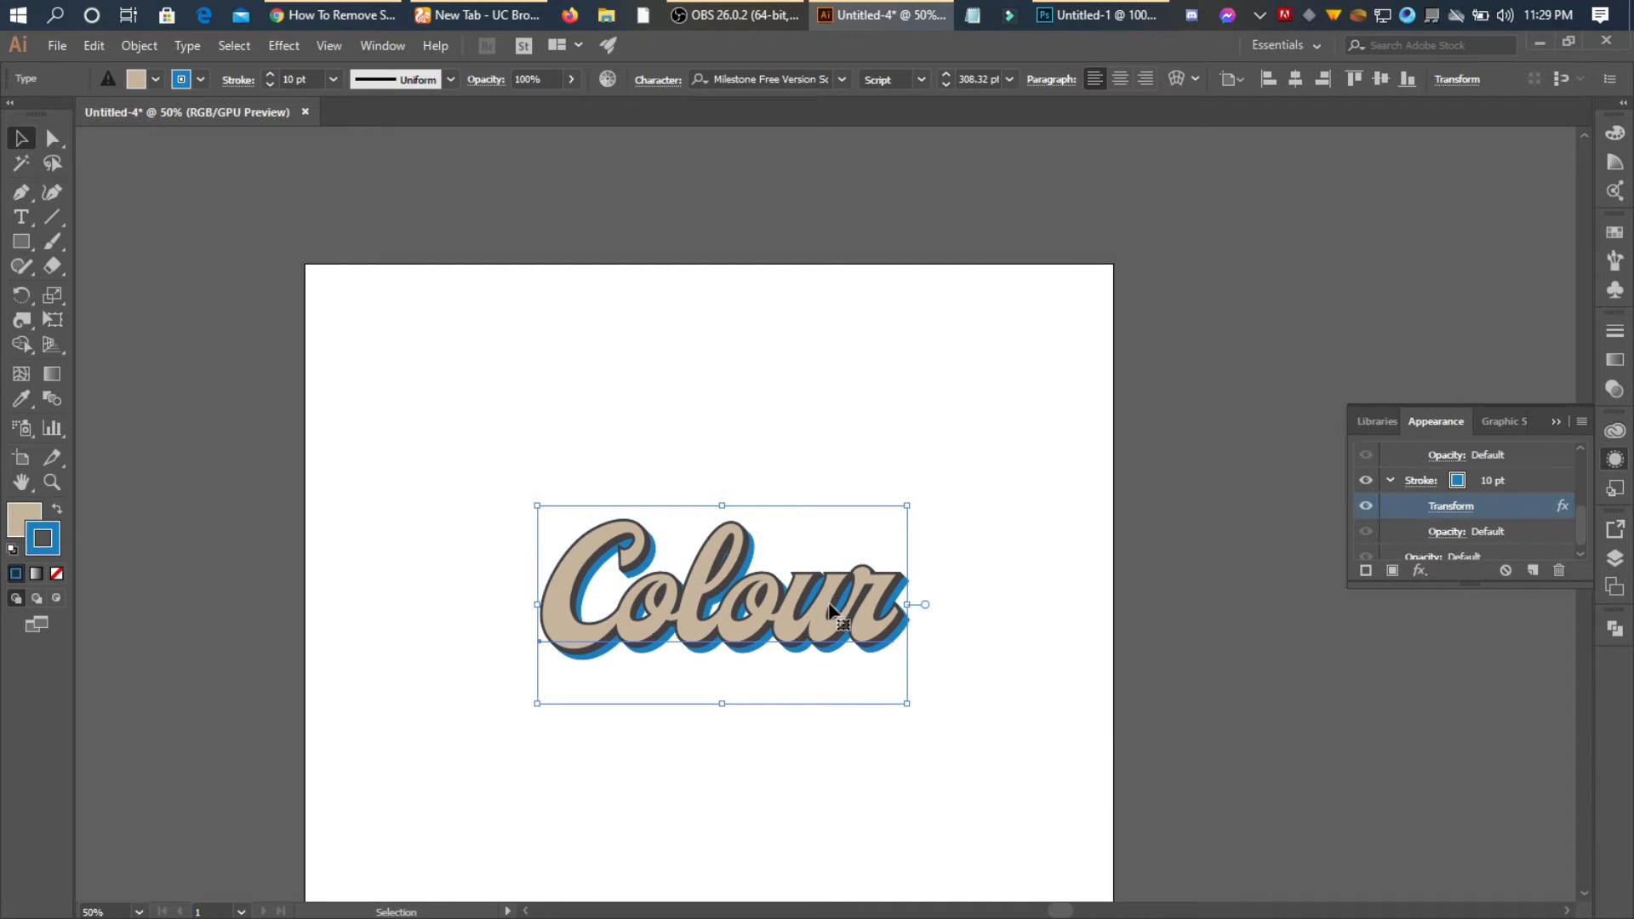
Give the blue stroke a round cap and a round join corner
{"action": "left_click", "coordinate": [1069, 650]}
{"action": "scroll", "coordinate": [979, 613], "scroll_direction": "up", "scroll_amount": 4}
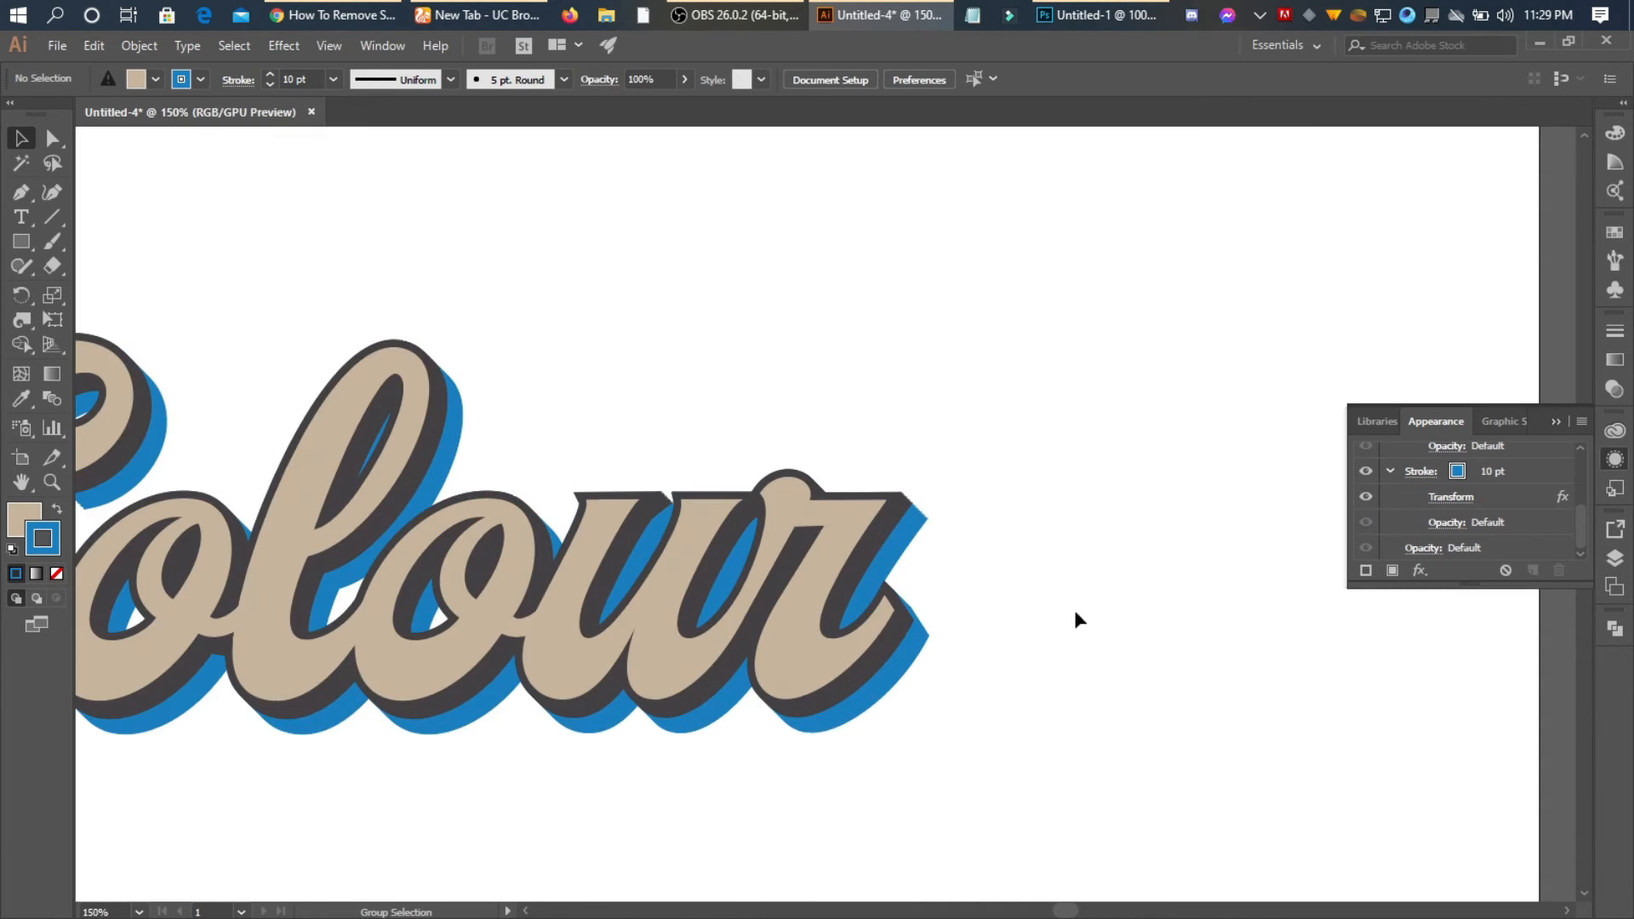
{"action": "scroll", "coordinate": [1051, 536], "scroll_direction": "down", "scroll_amount": 2}
{"action": "left_click", "coordinate": [992, 536]}
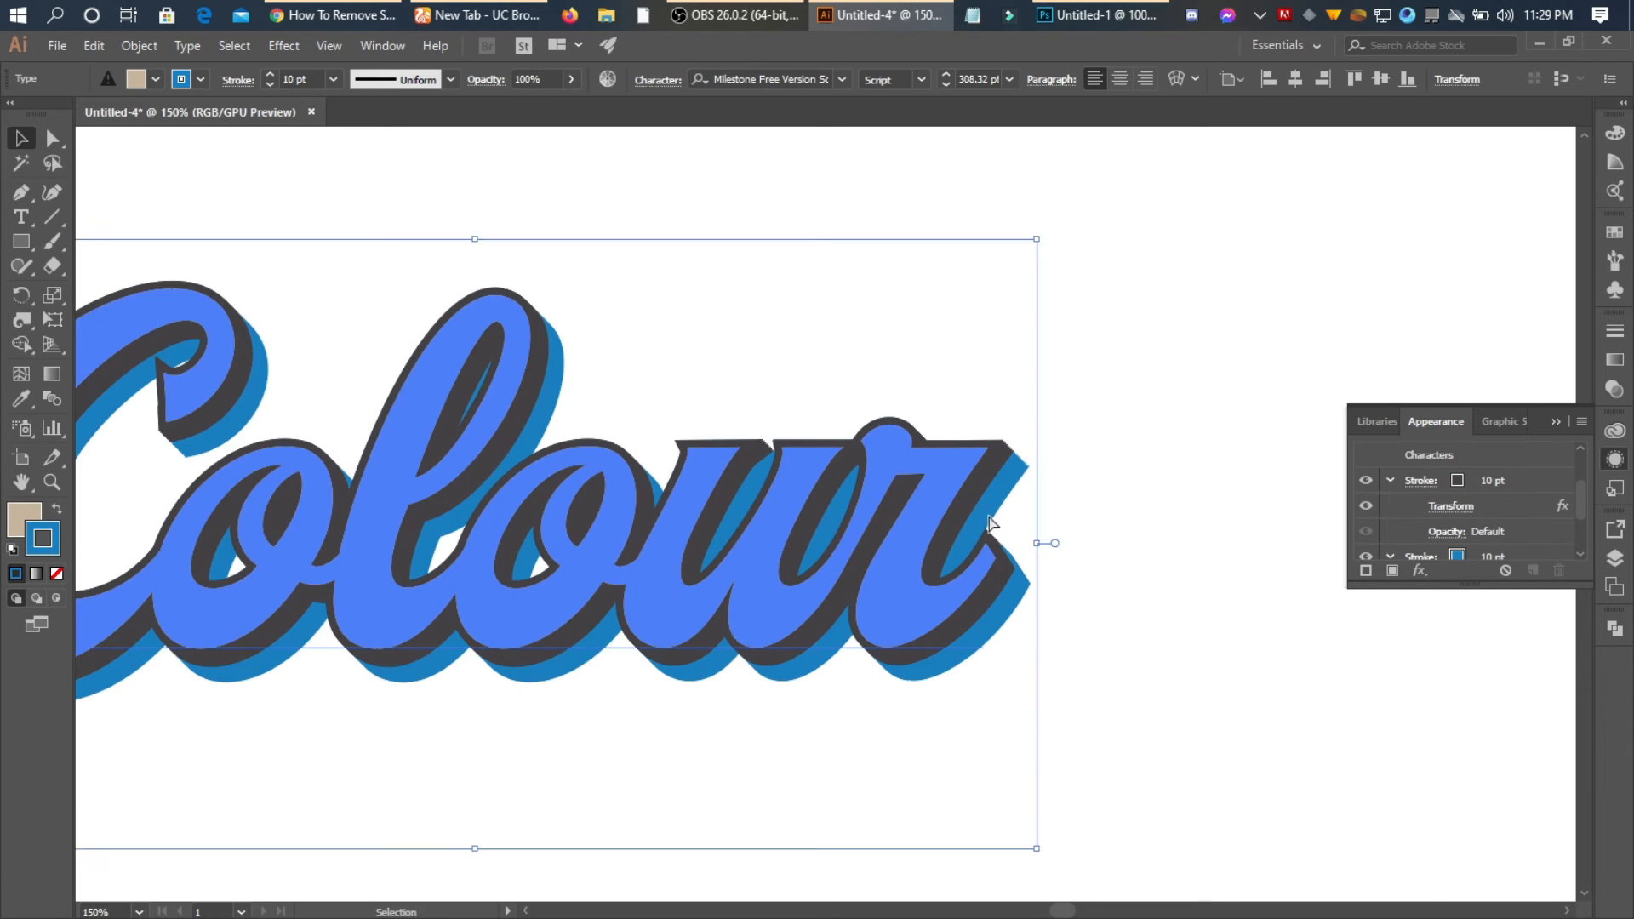
{"action": "scroll", "coordinate": [1005, 536], "scroll_direction": "down", "scroll_amount": 2}
{"action": "scroll", "coordinate": [1450, 518], "scroll_direction": "down", "scroll_amount": 1}
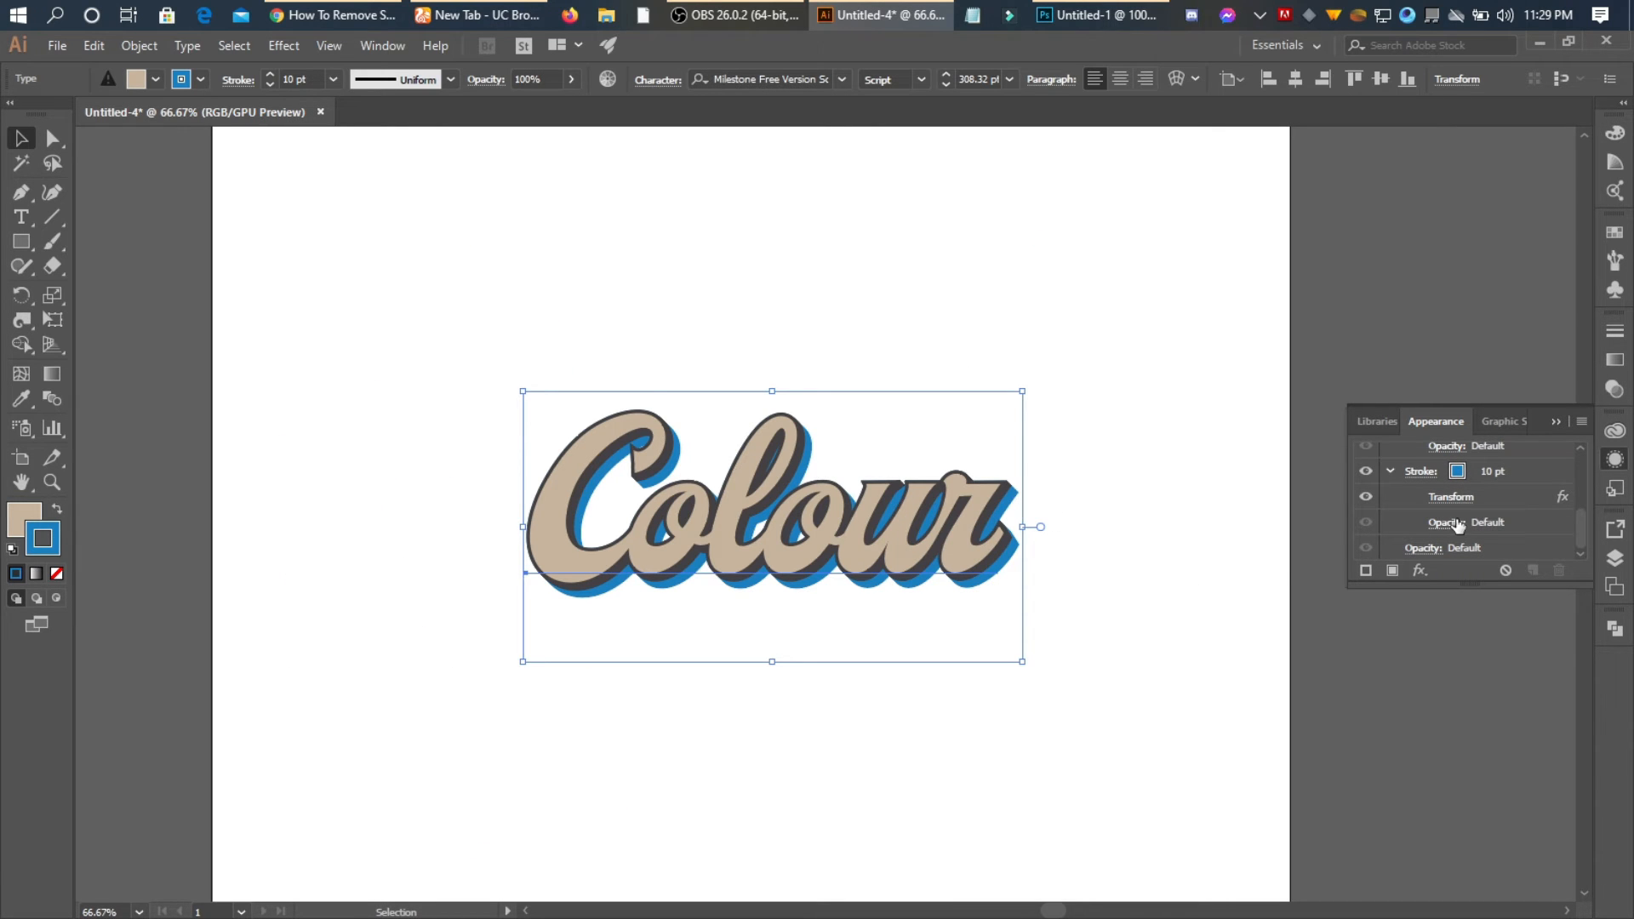
{"action": "left_click", "coordinate": [1421, 471]}
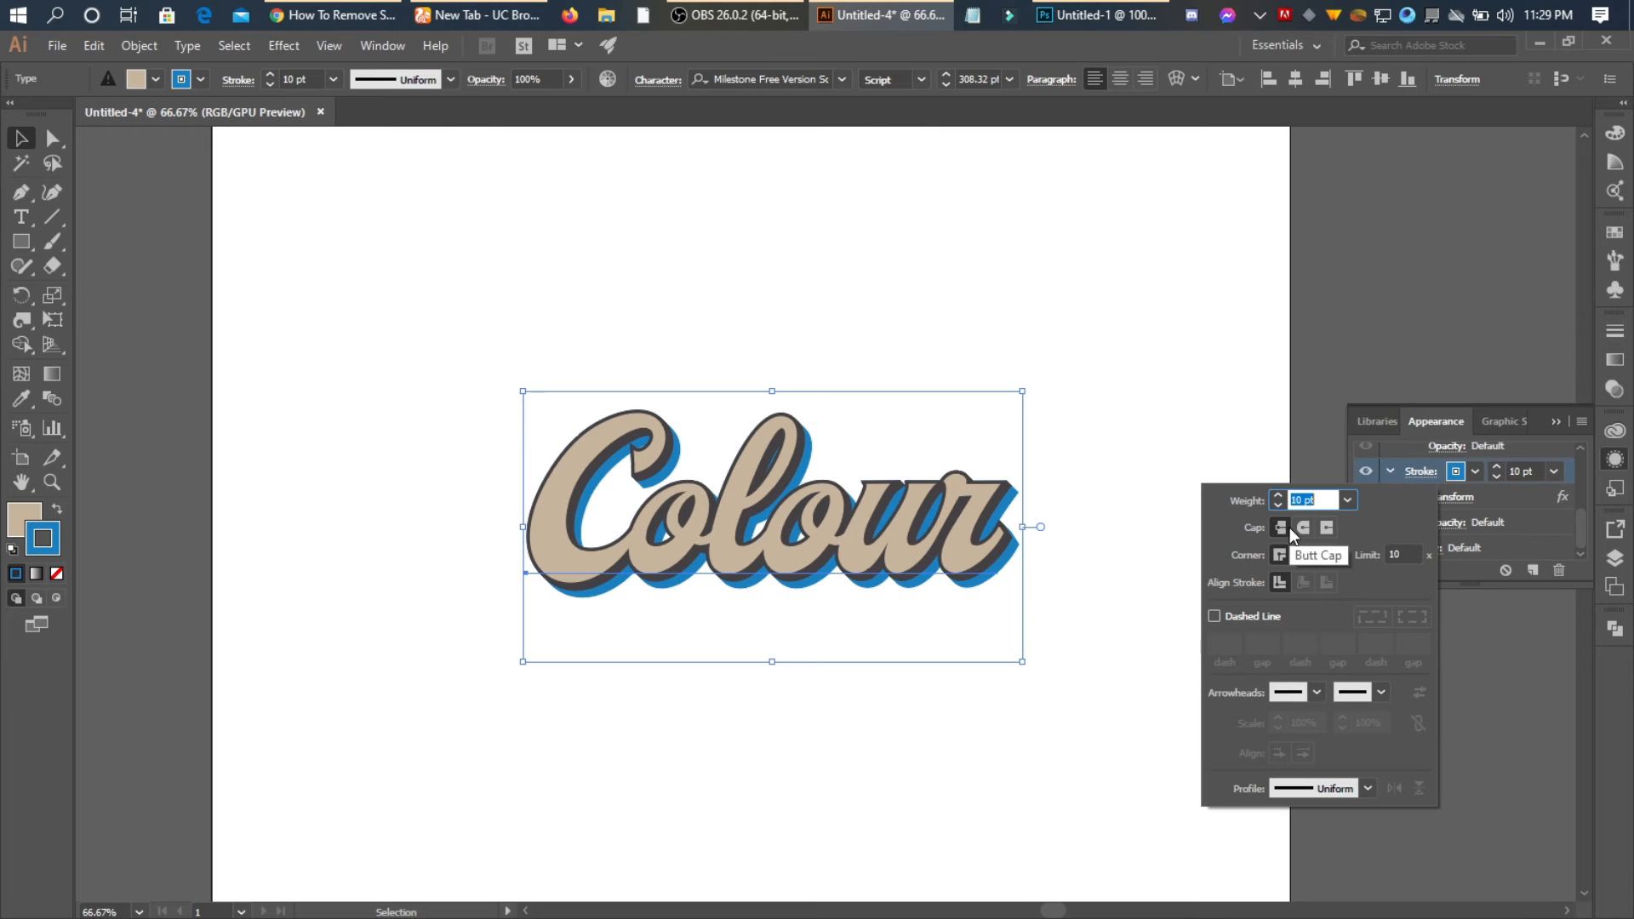
{"action": "left_click", "coordinate": [1300, 529]}
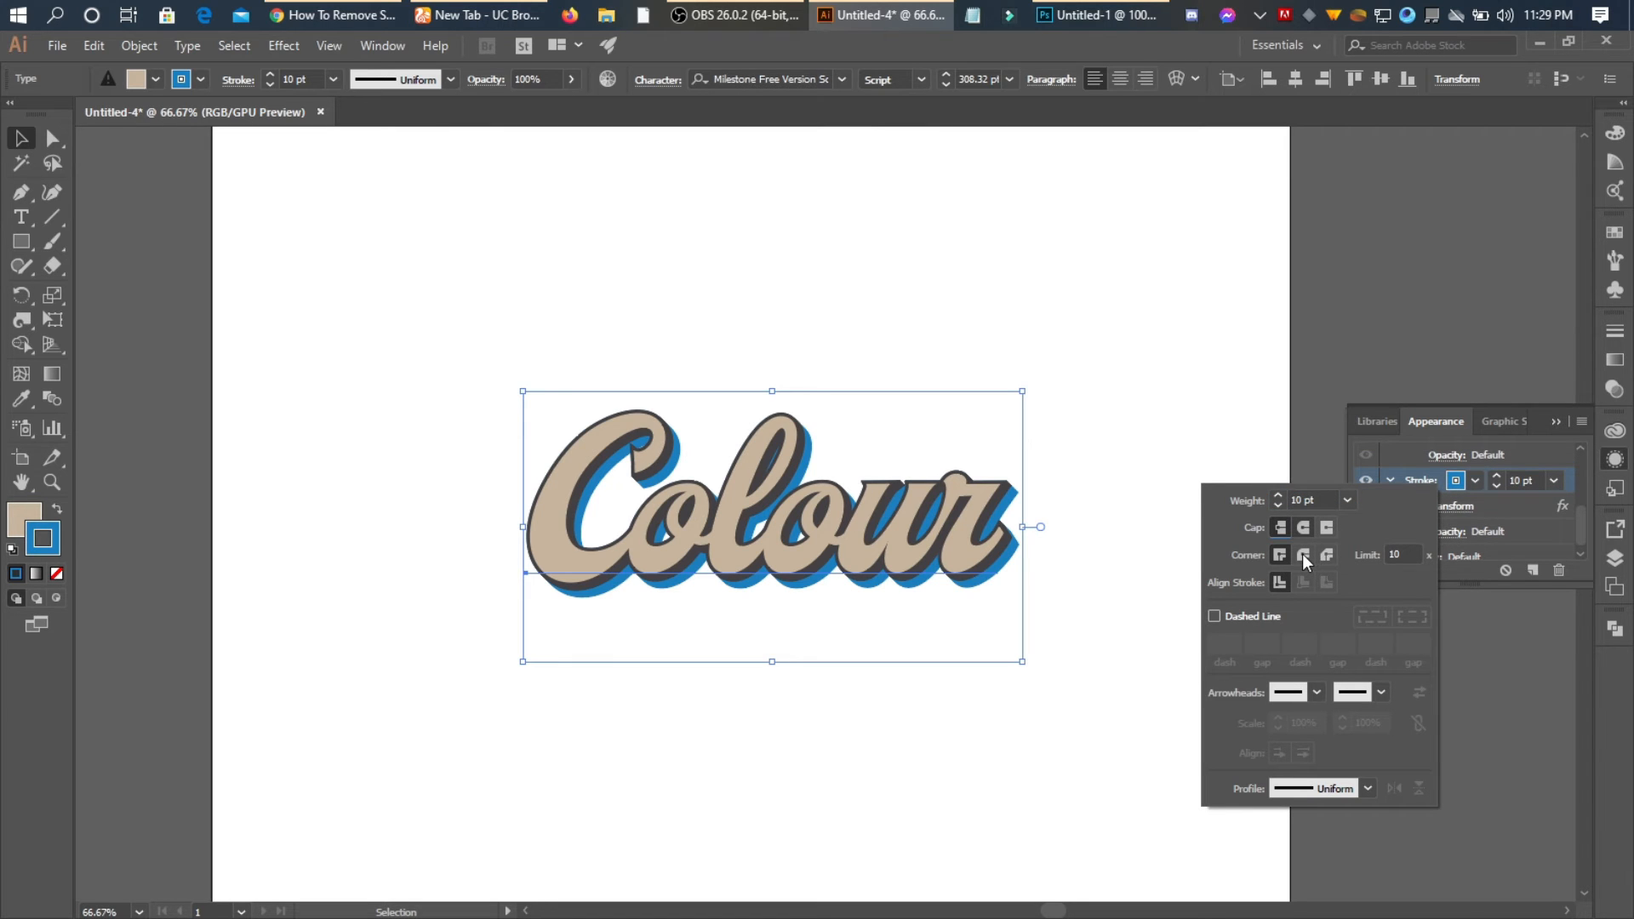
{"action": "left_click", "coordinate": [1303, 555]}
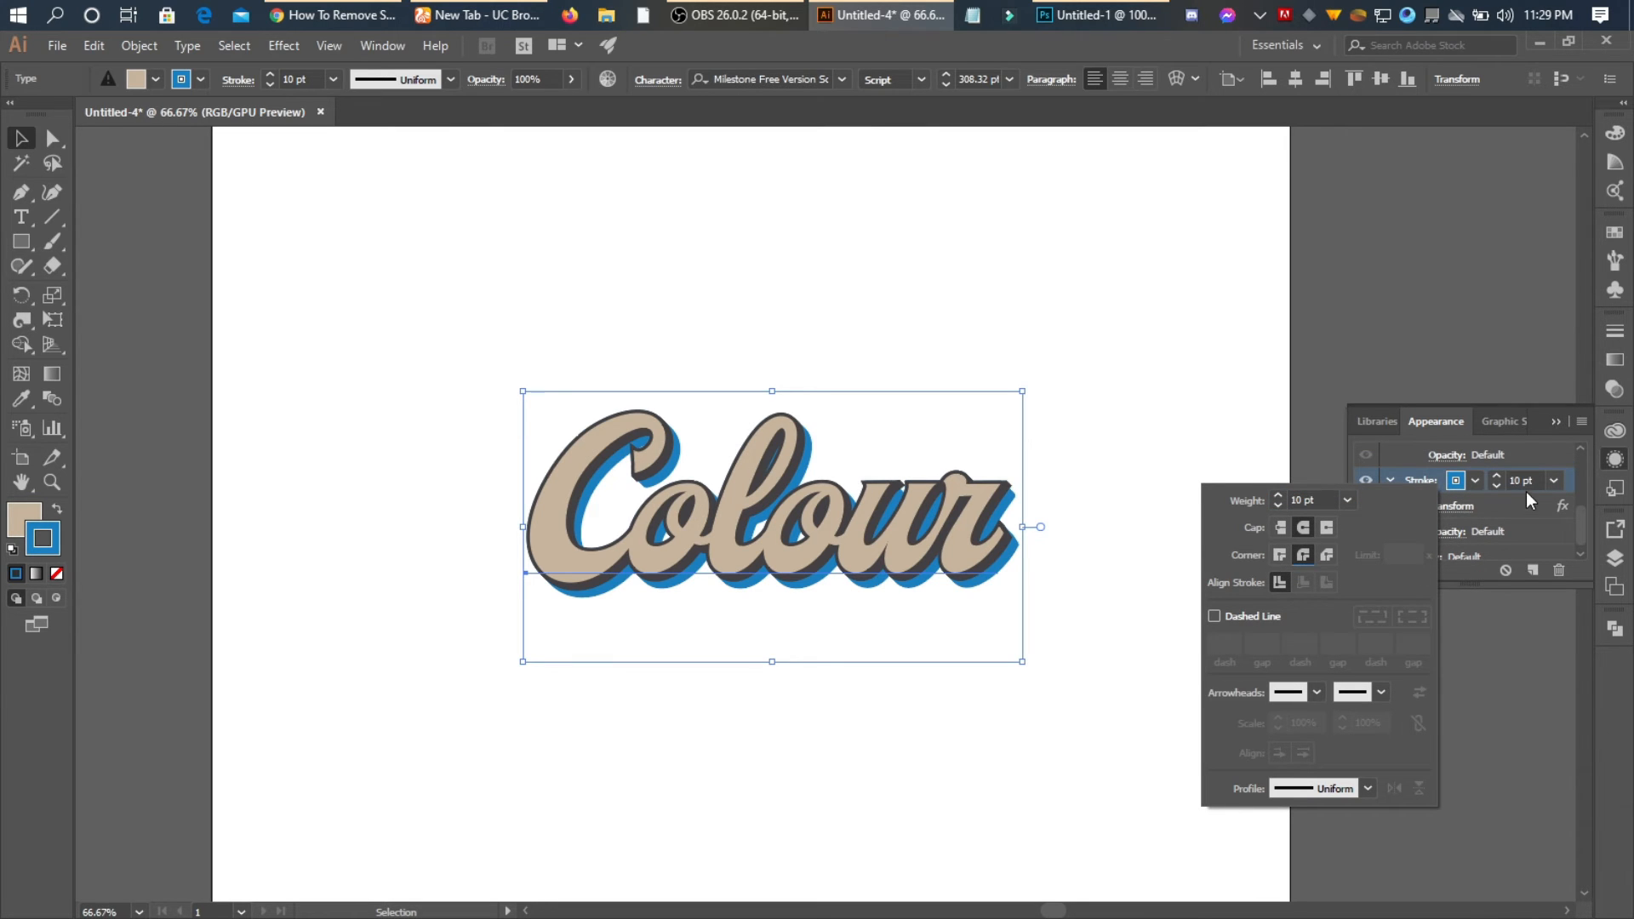
{"action": "left_click", "coordinate": [1464, 335]}
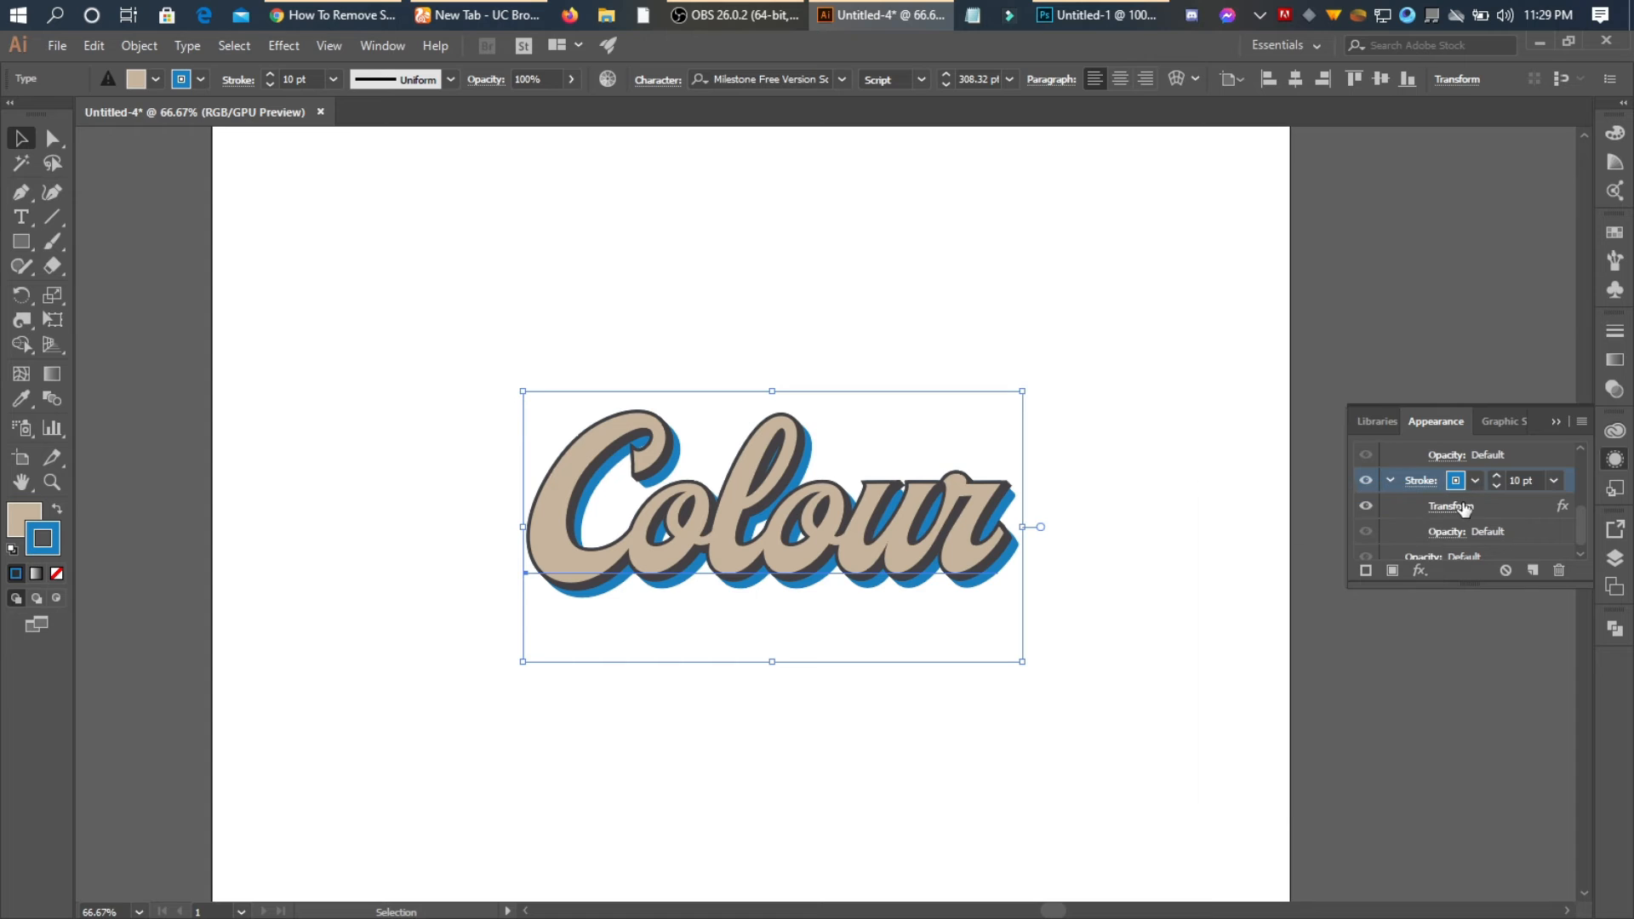
Check the cap and corner options of the dark grey stroke
{"action": "scroll", "coordinate": [1467, 503], "scroll_direction": "up", "scroll_amount": 2}
{"action": "scroll", "coordinate": [1468, 518], "scroll_direction": "down", "scroll_amount": 1}
{"action": "left_click", "coordinate": [1454, 483]}
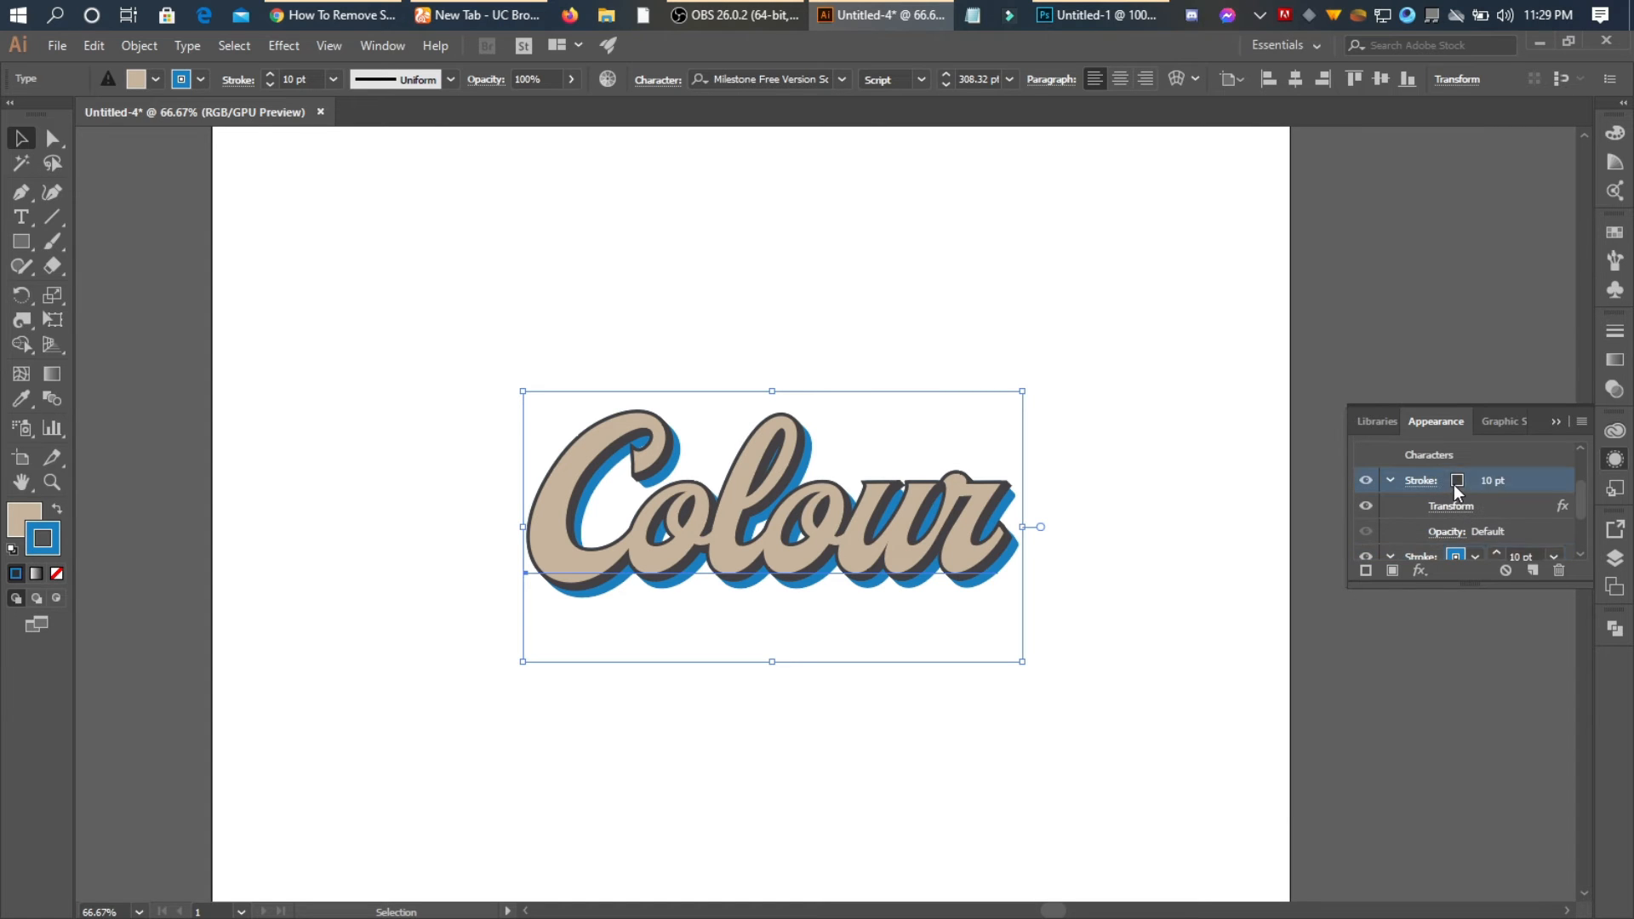
{"action": "left_click", "coordinate": [1431, 482]}
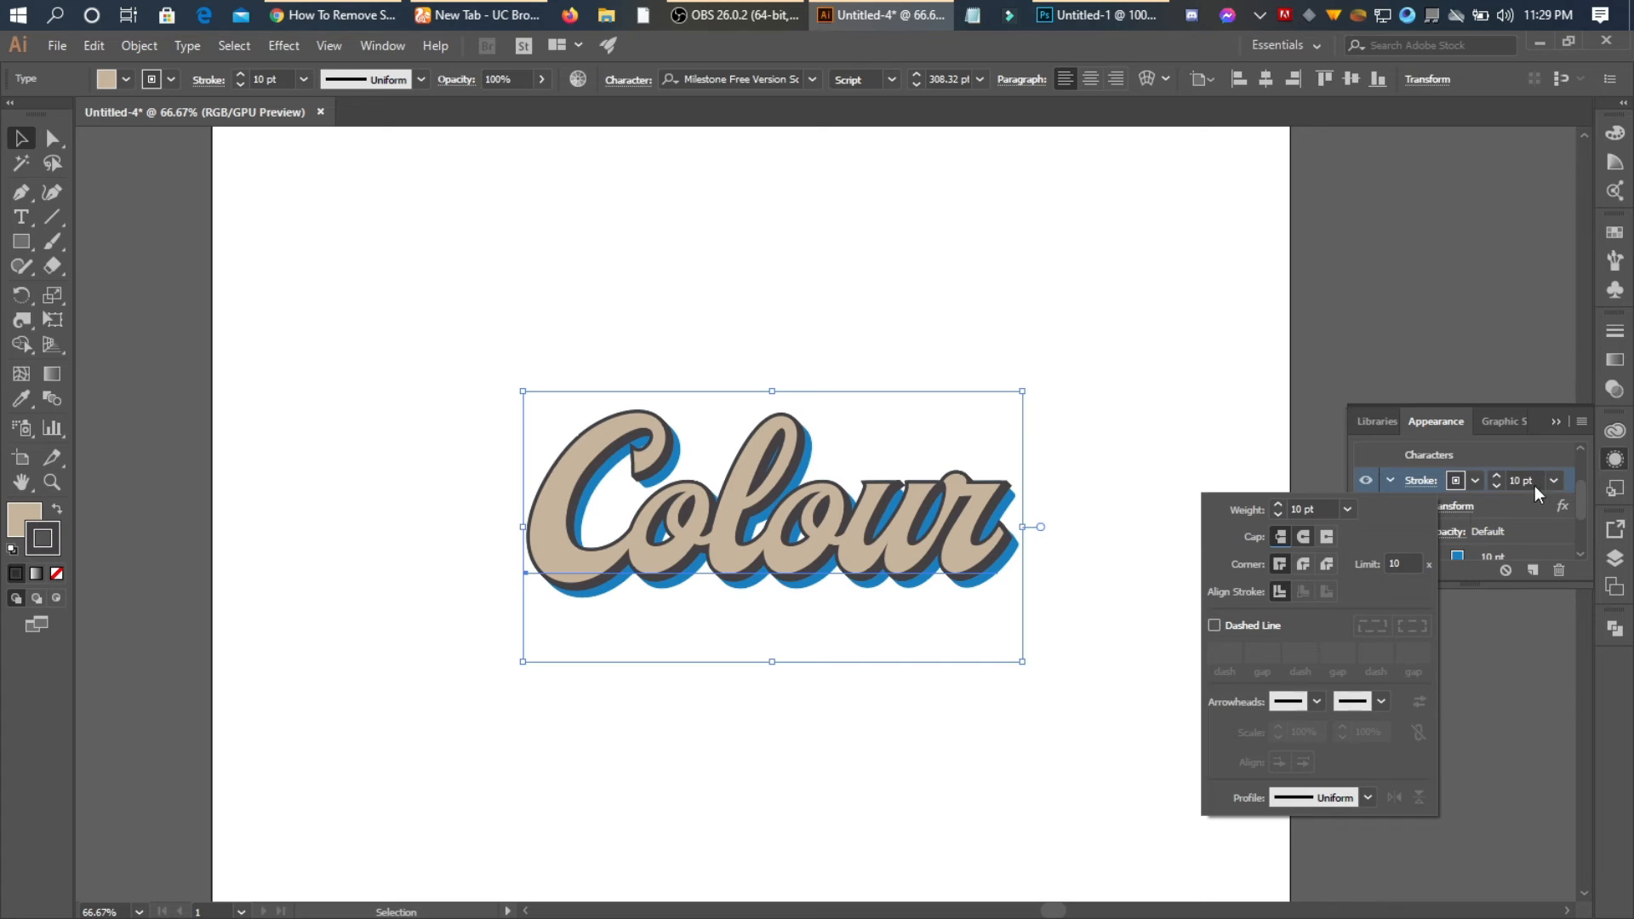
{"action": "left_click", "coordinate": [1485, 335]}
Duplicate the blue 10 pt stroke, including its Transform effect, in the appearance stack
{"action": "scroll", "coordinate": [1520, 502], "scroll_direction": "down", "scroll_amount": 1}
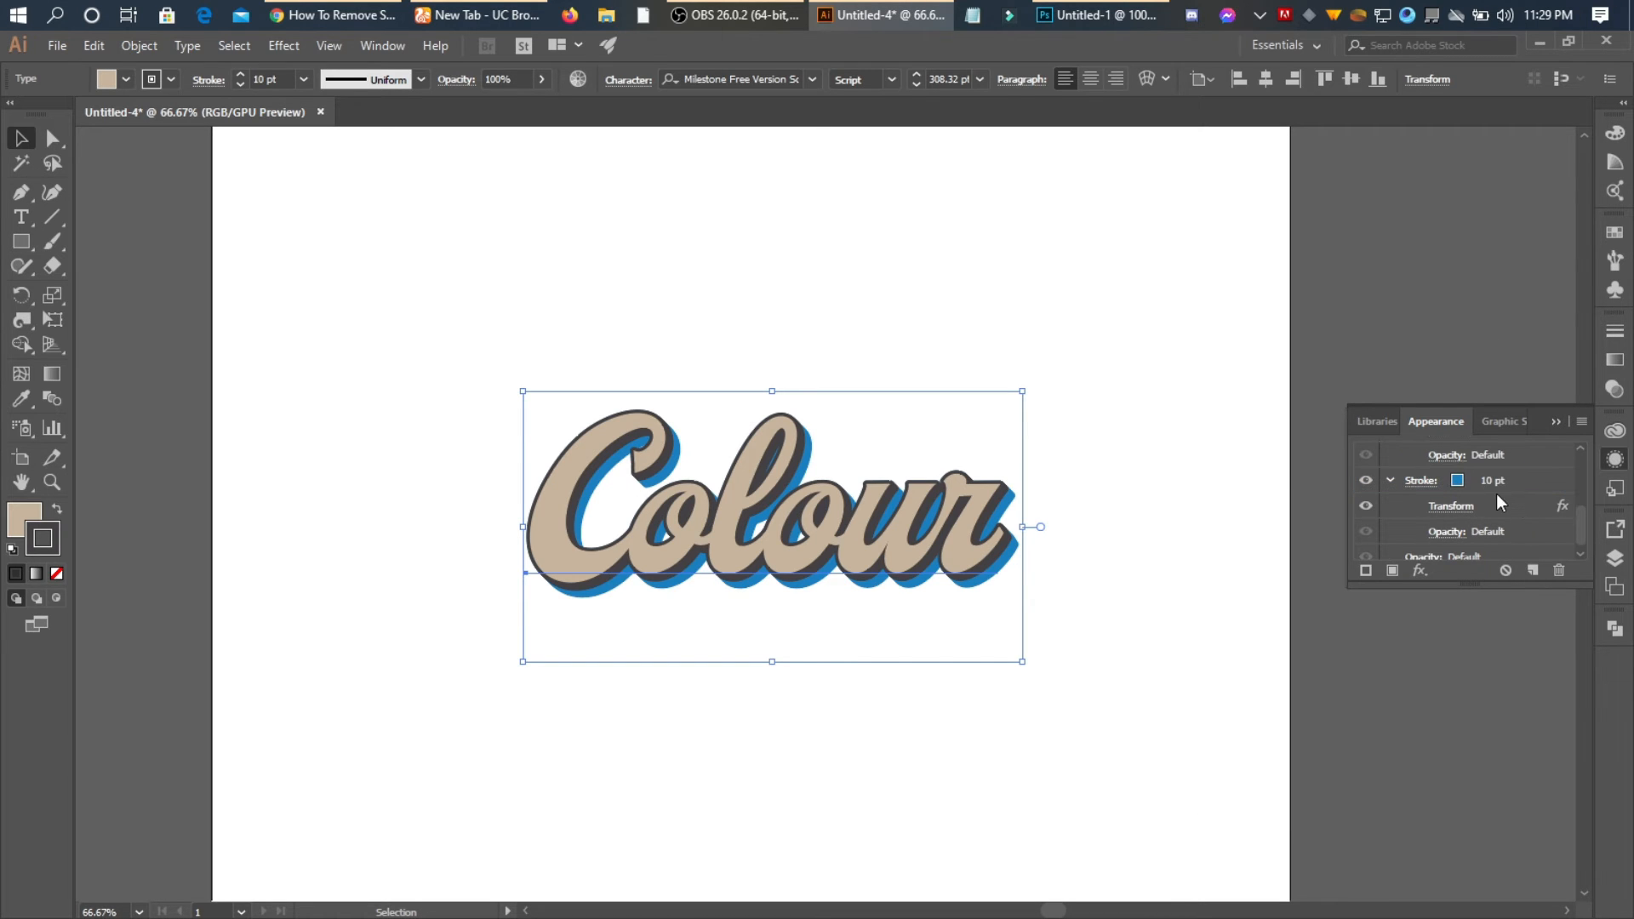
{"action": "left_click", "coordinate": [1503, 480]}
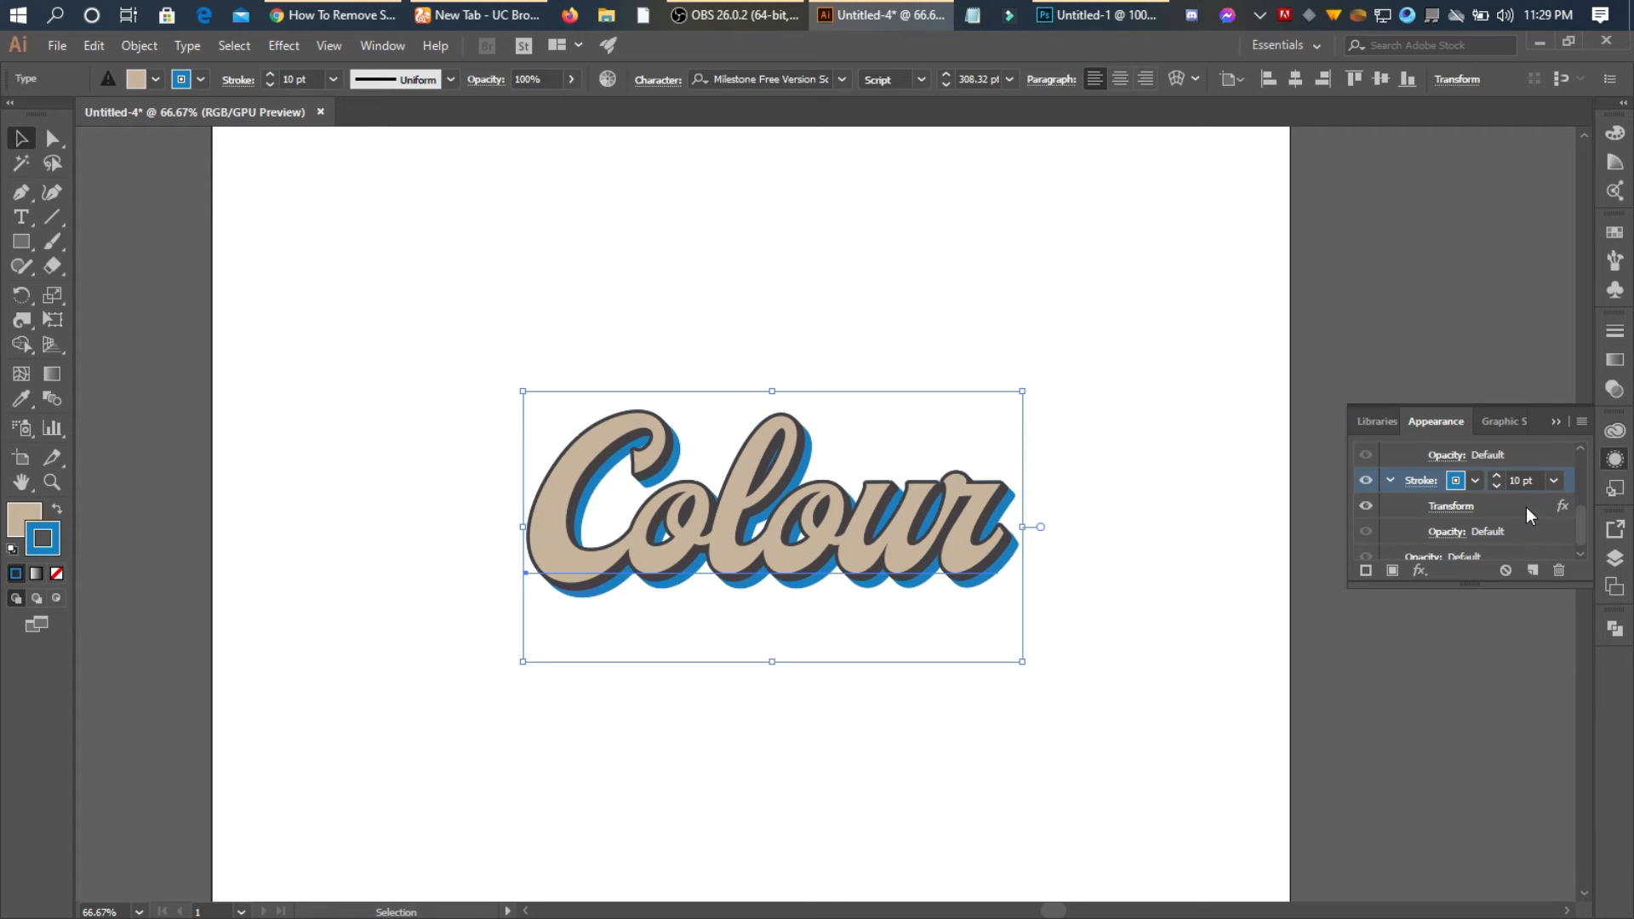
{"action": "scroll", "coordinate": [1525, 508], "scroll_direction": "down", "scroll_amount": 1}
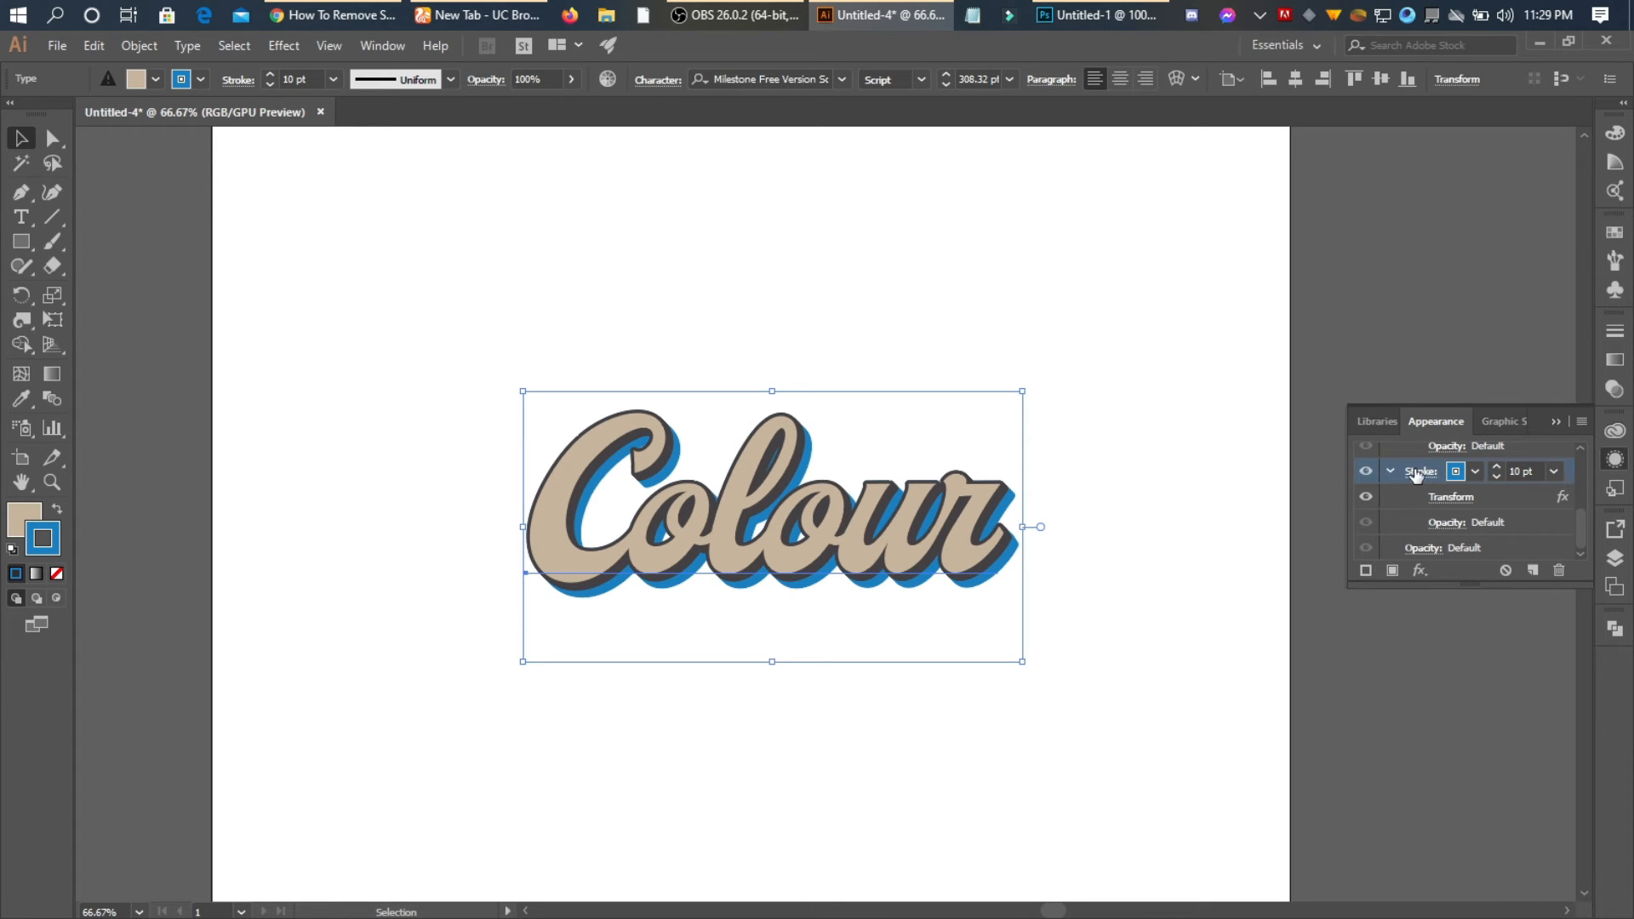
{"action": "left_click", "coordinate": [1535, 523]}
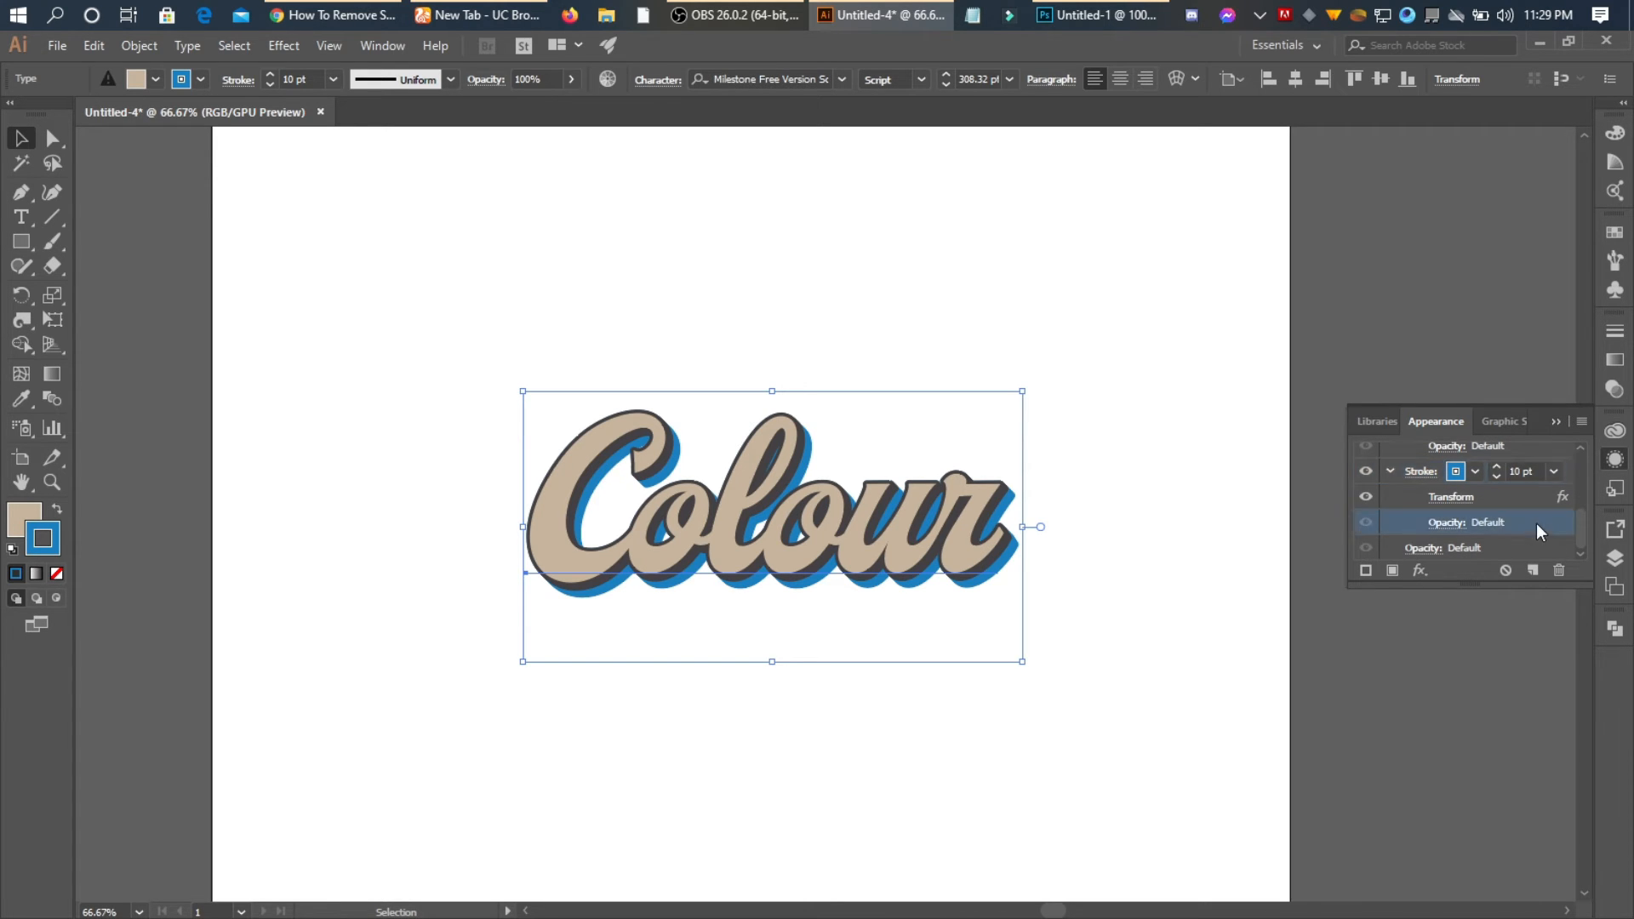
{"action": "mouse_move", "coordinate": [1525, 473]}
{"action": "left_mouse_down"}
{"action": "mouse_move", "coordinate": [1541, 579]}
{"action": "mouse_move", "coordinate": [1532, 566]}
{"action": "left_mouse_up"}
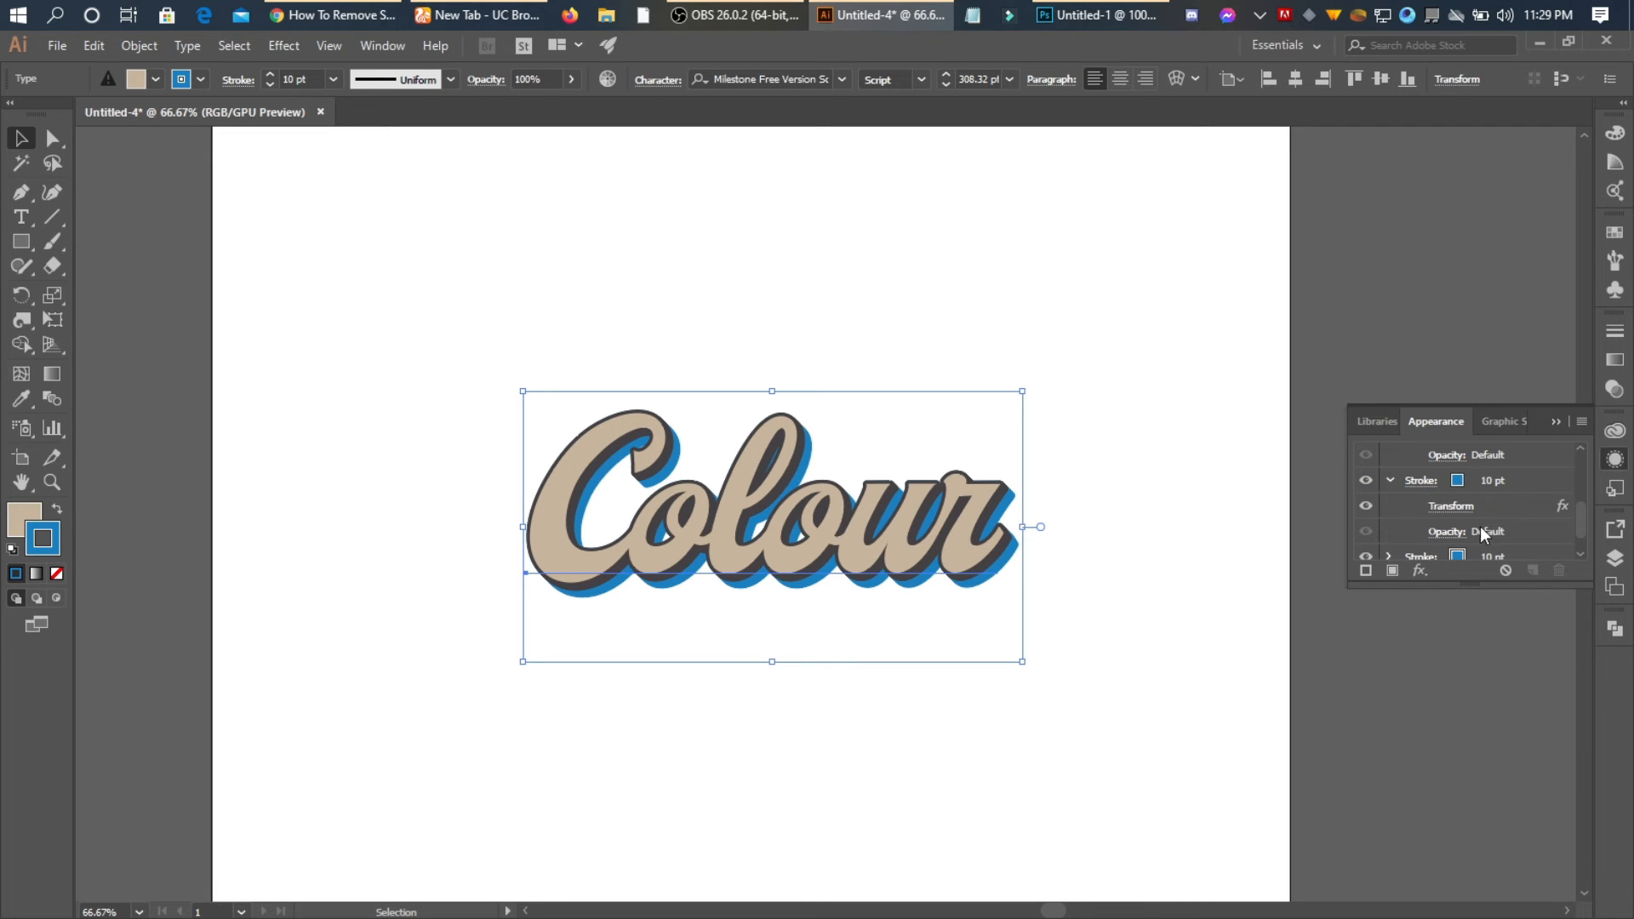
{"action": "scroll", "coordinate": [1458, 484], "scroll_direction": "down", "scroll_amount": 1}
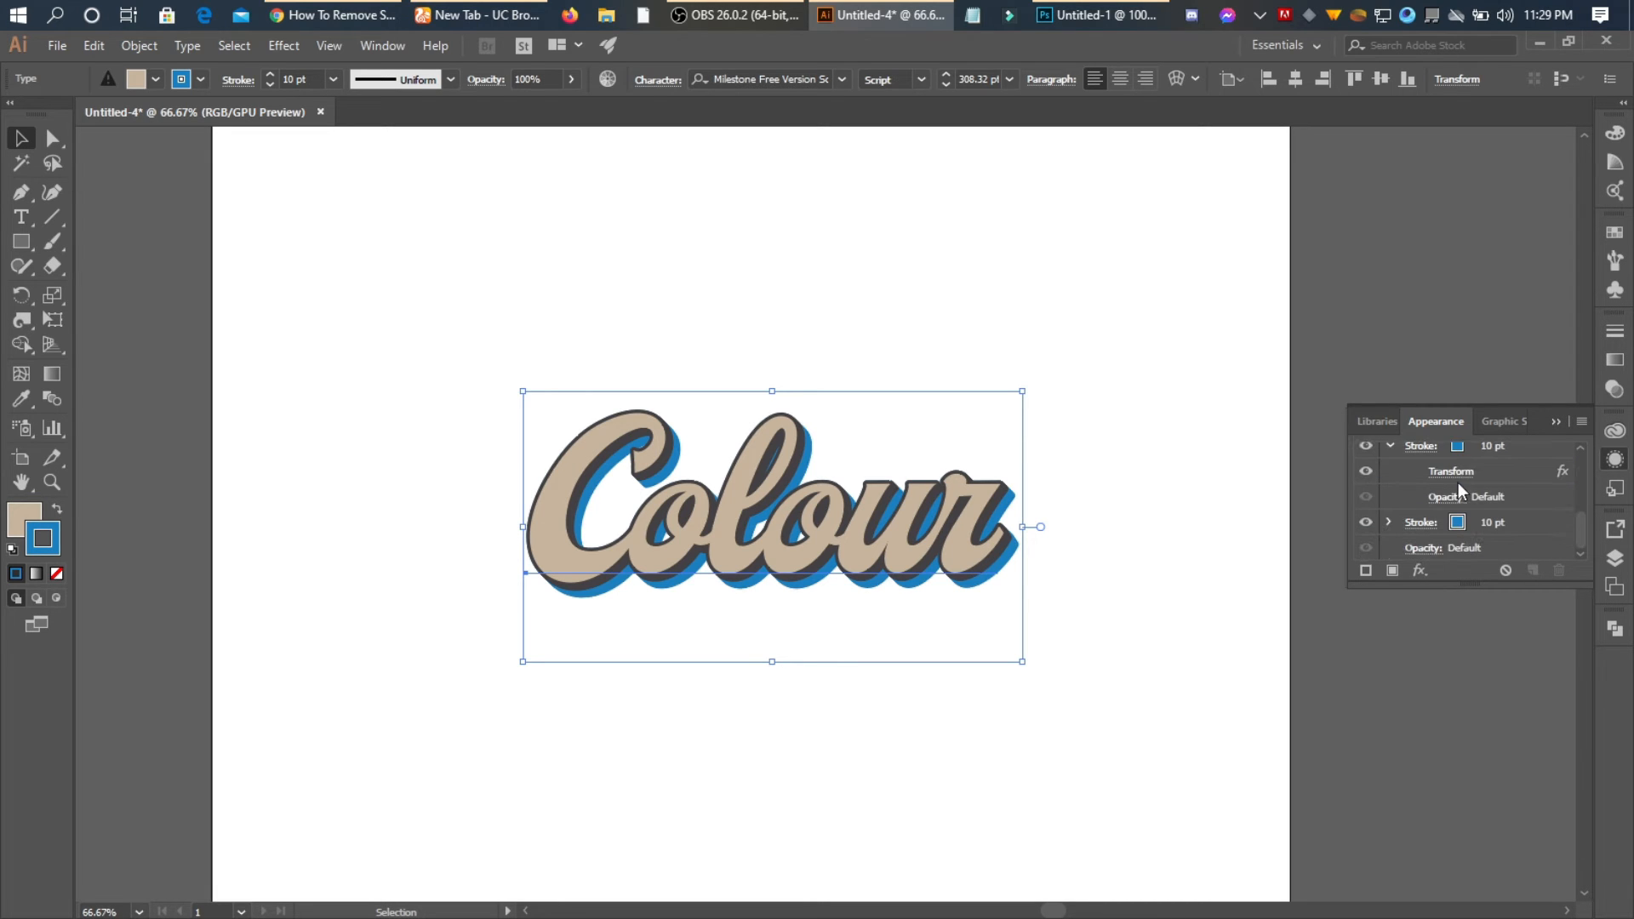
Colour the lowest stroke with the C=0 M=50 Y=100 K=0 orange swatch, adjusting the swatch's red and setting its green to 136
{"action": "left_click", "coordinate": [1467, 524]}
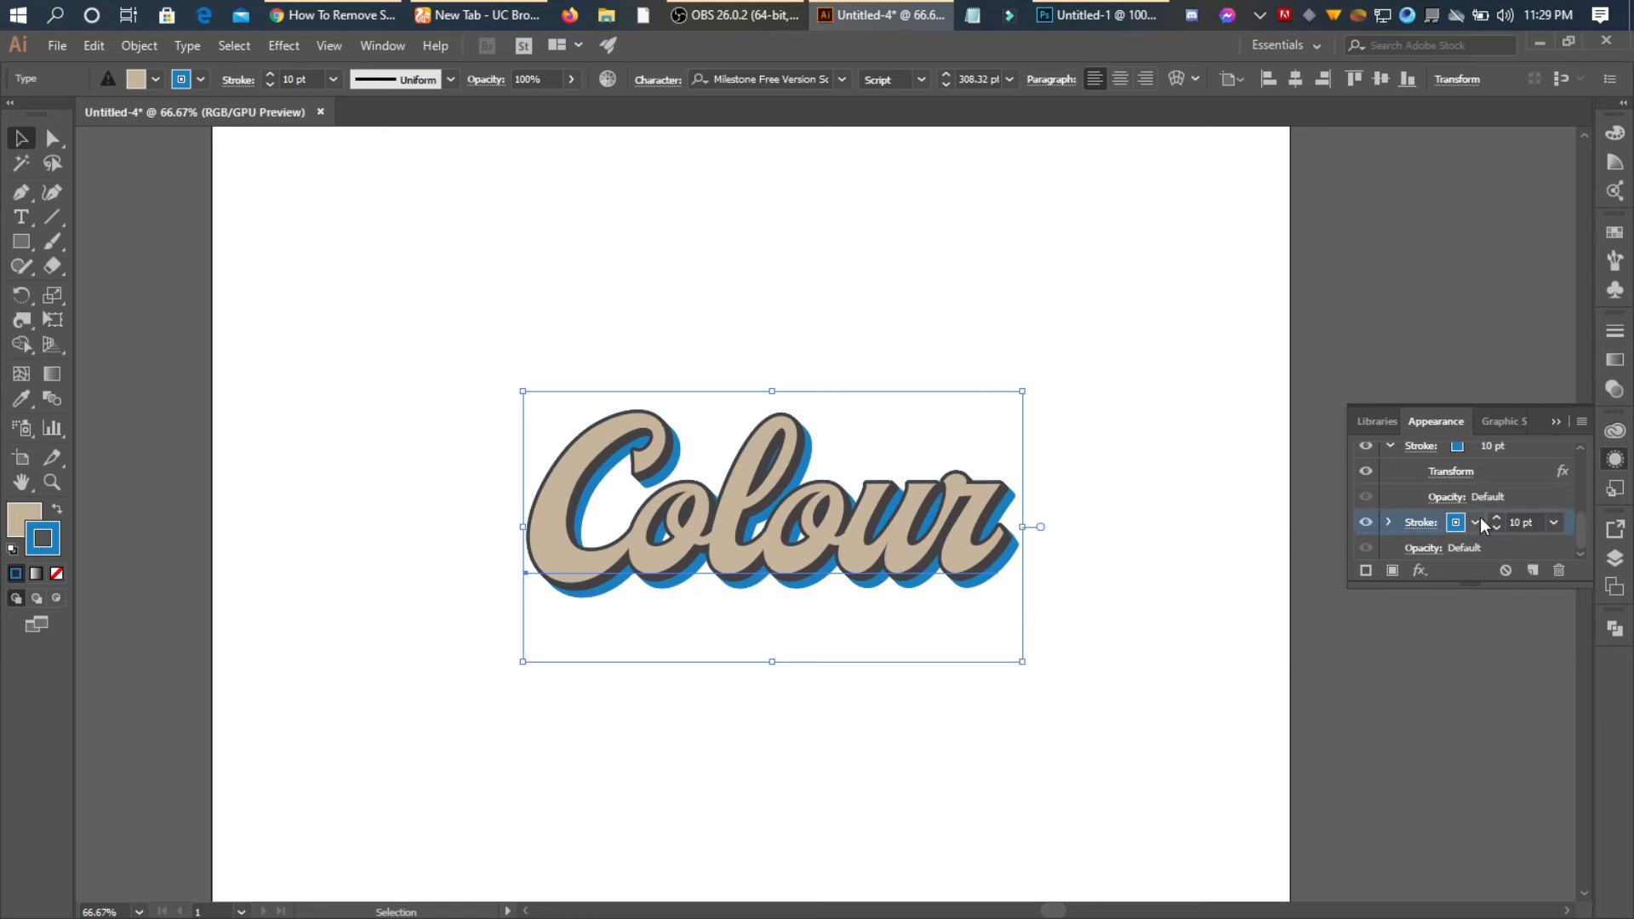
{"action": "left_click", "coordinate": [1479, 519]}
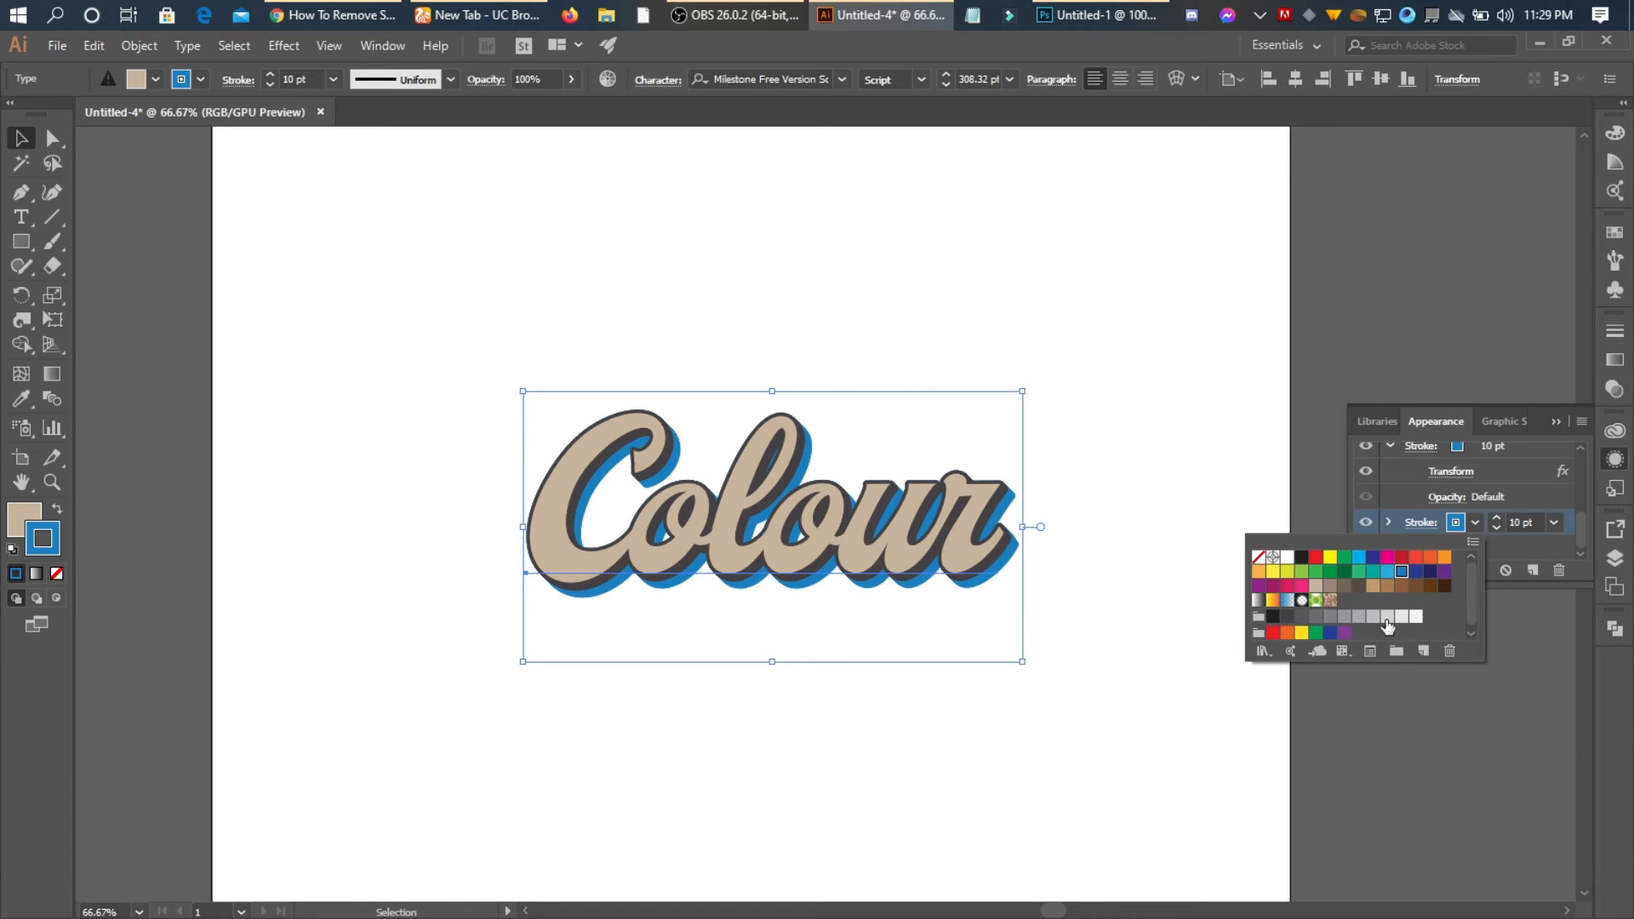
{"action": "left_click", "coordinate": [1445, 558]}
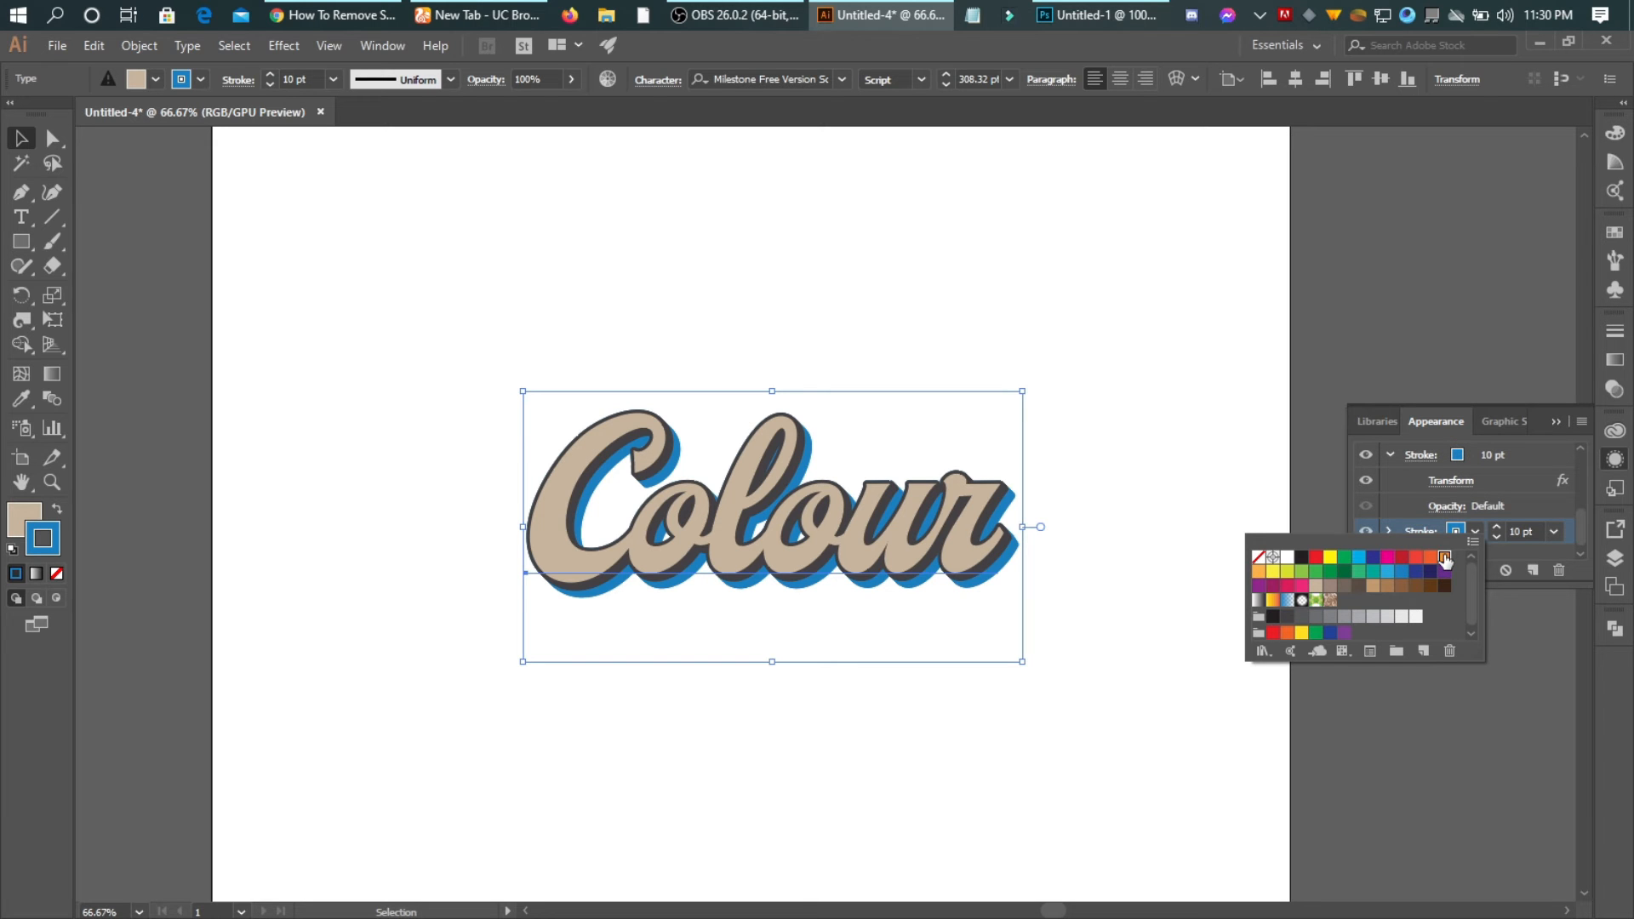
{"action": "left_click", "coordinate": [1446, 559]}
{"action": "double_click", "coordinate": [1444, 557]}
{"action": "left_click_drag", "start_coordinate": [1037, 461], "coordinate": [1030, 465]}
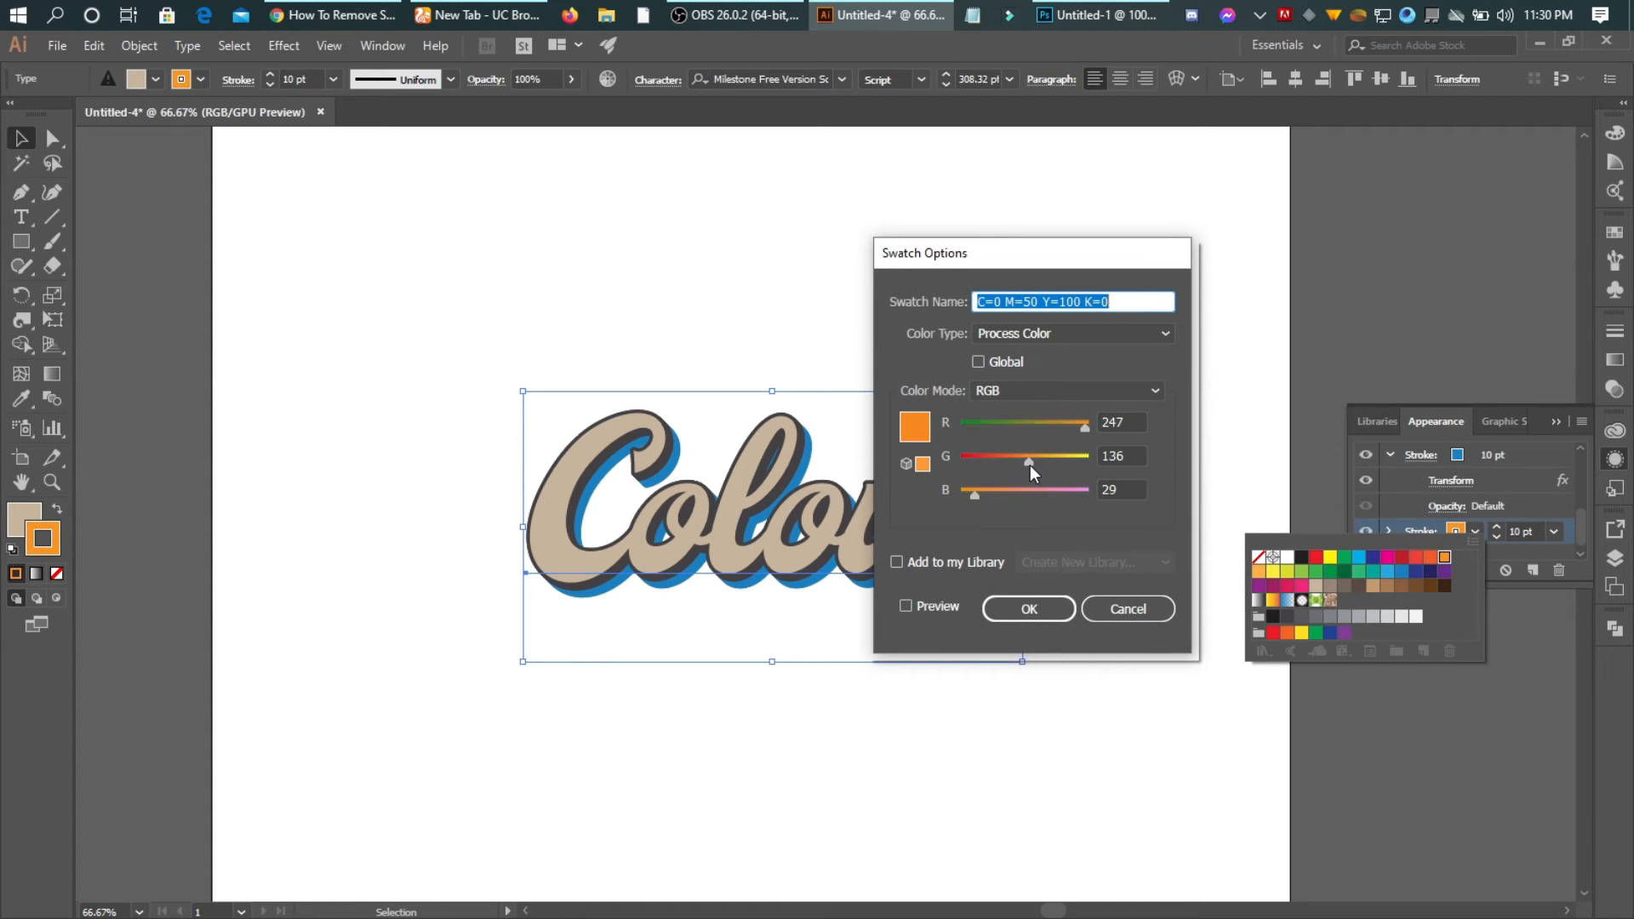
{"action": "mouse_move", "coordinate": [1074, 430]}
{"action": "left_mouse_down"}
{"action": "mouse_move", "coordinate": [1061, 431]}
{"action": "mouse_move", "coordinate": [1075, 436]}
{"action": "left_mouse_up"}
{"action": "left_click", "coordinate": [1030, 610]}
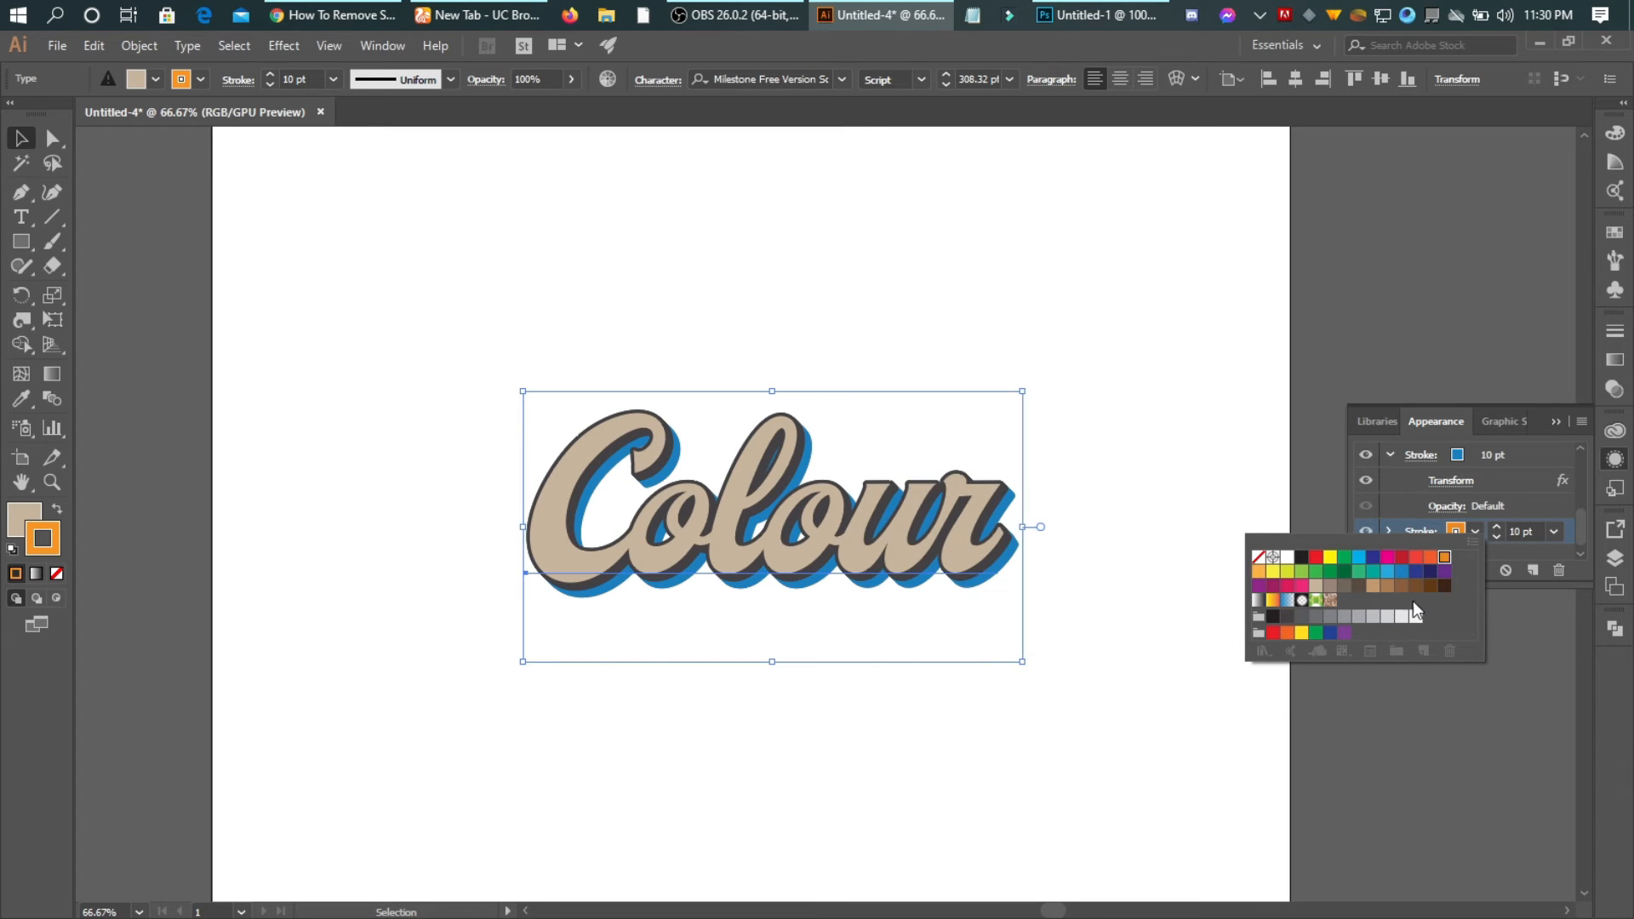
{"action": "left_click", "coordinate": [1530, 534]}
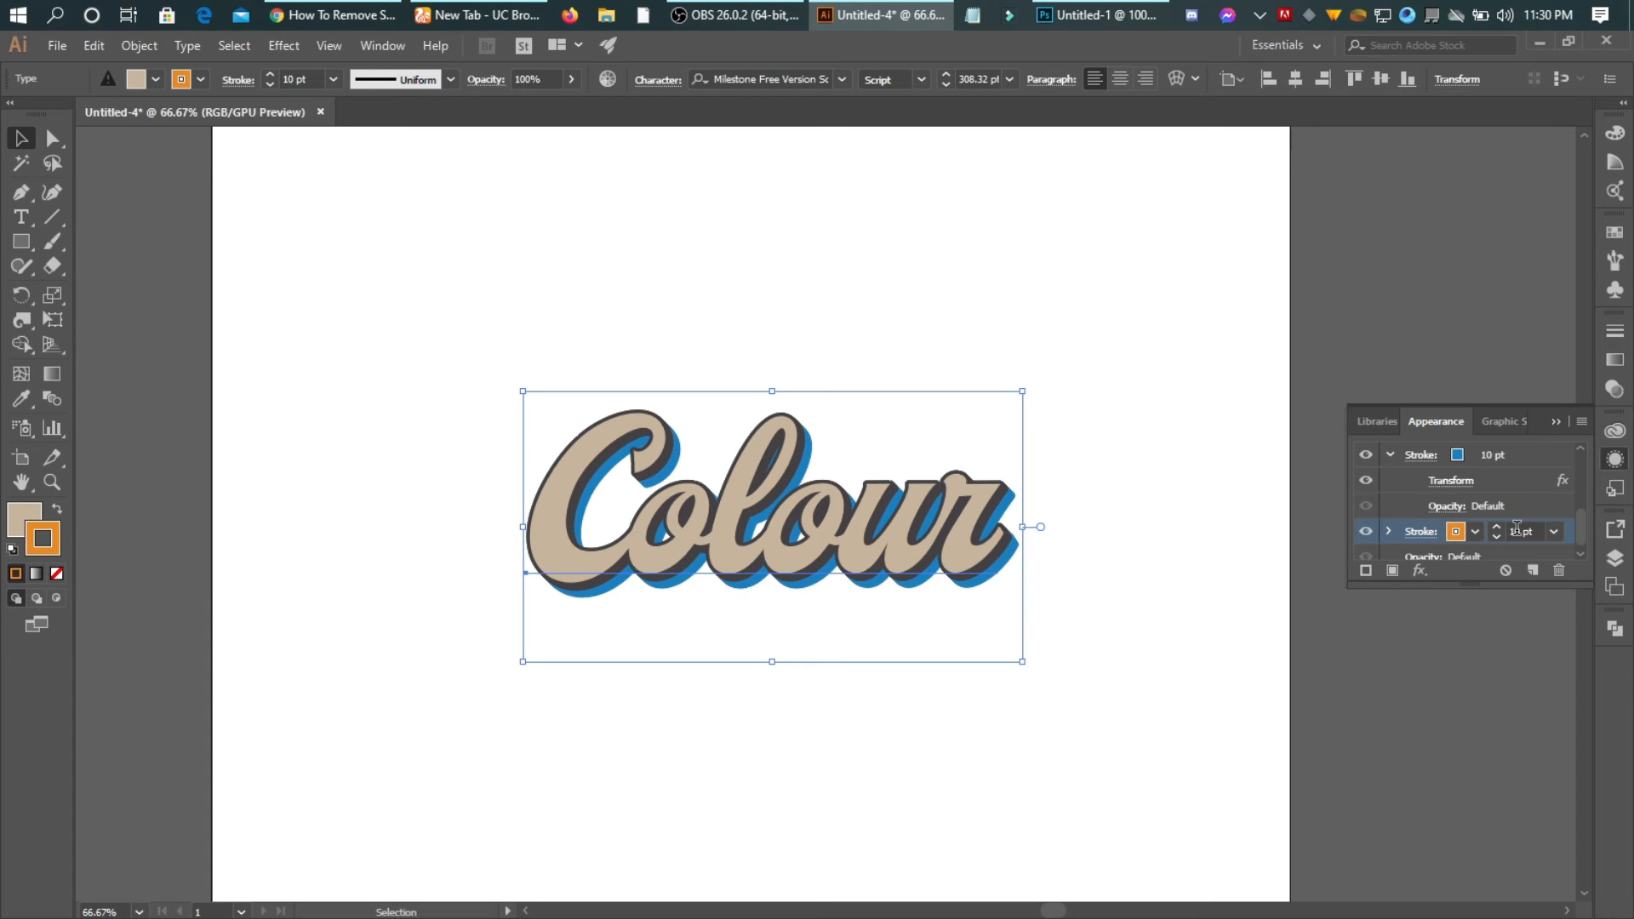
Try a 9 pt weight on the orange stroke, and restore it to 10 pt
{"action": "scroll", "coordinate": [1517, 528], "scroll_direction": "down", "scroll_amount": 1}
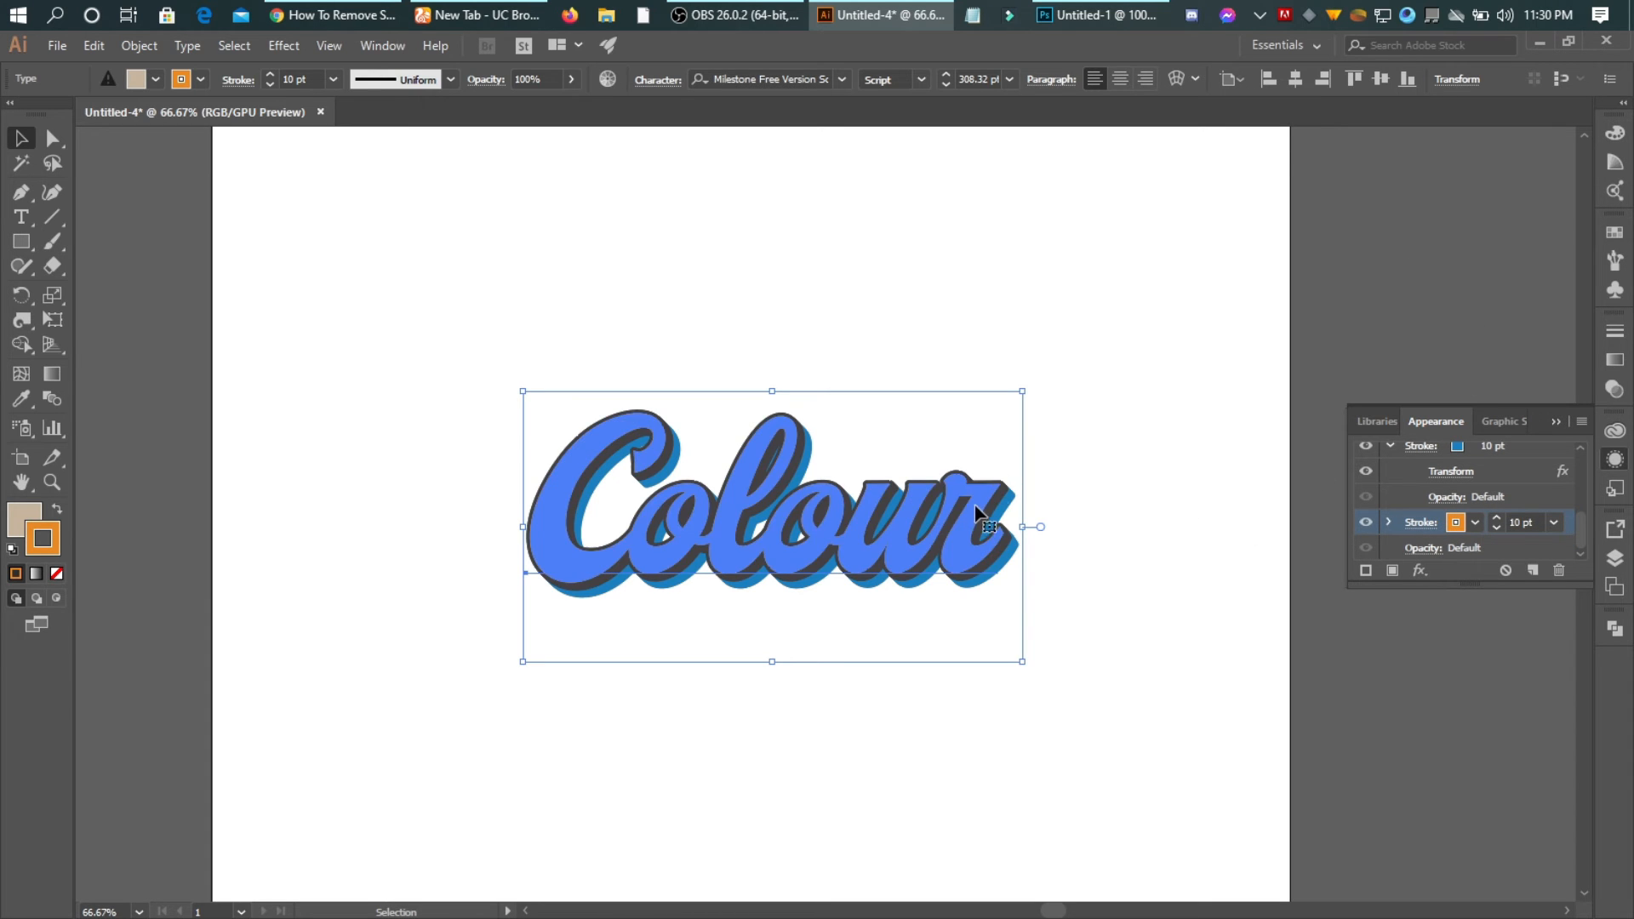
{"action": "left_click", "coordinate": [1496, 528]}
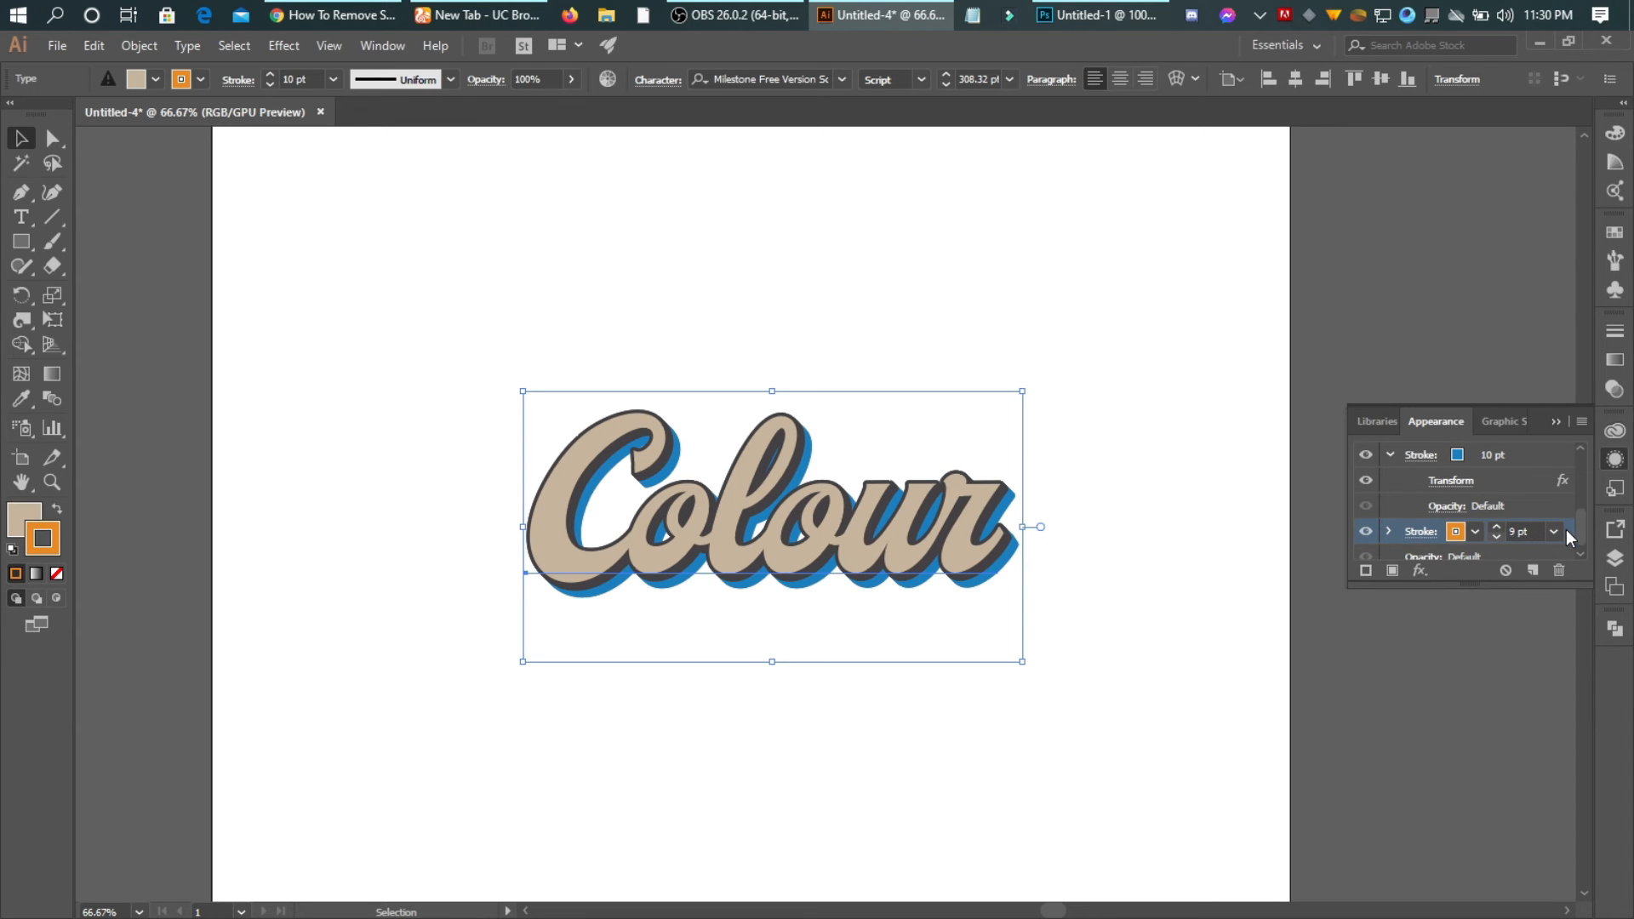
{"action": "left_click_drag", "start_coordinate": [1583, 523], "coordinate": [1582, 538]}
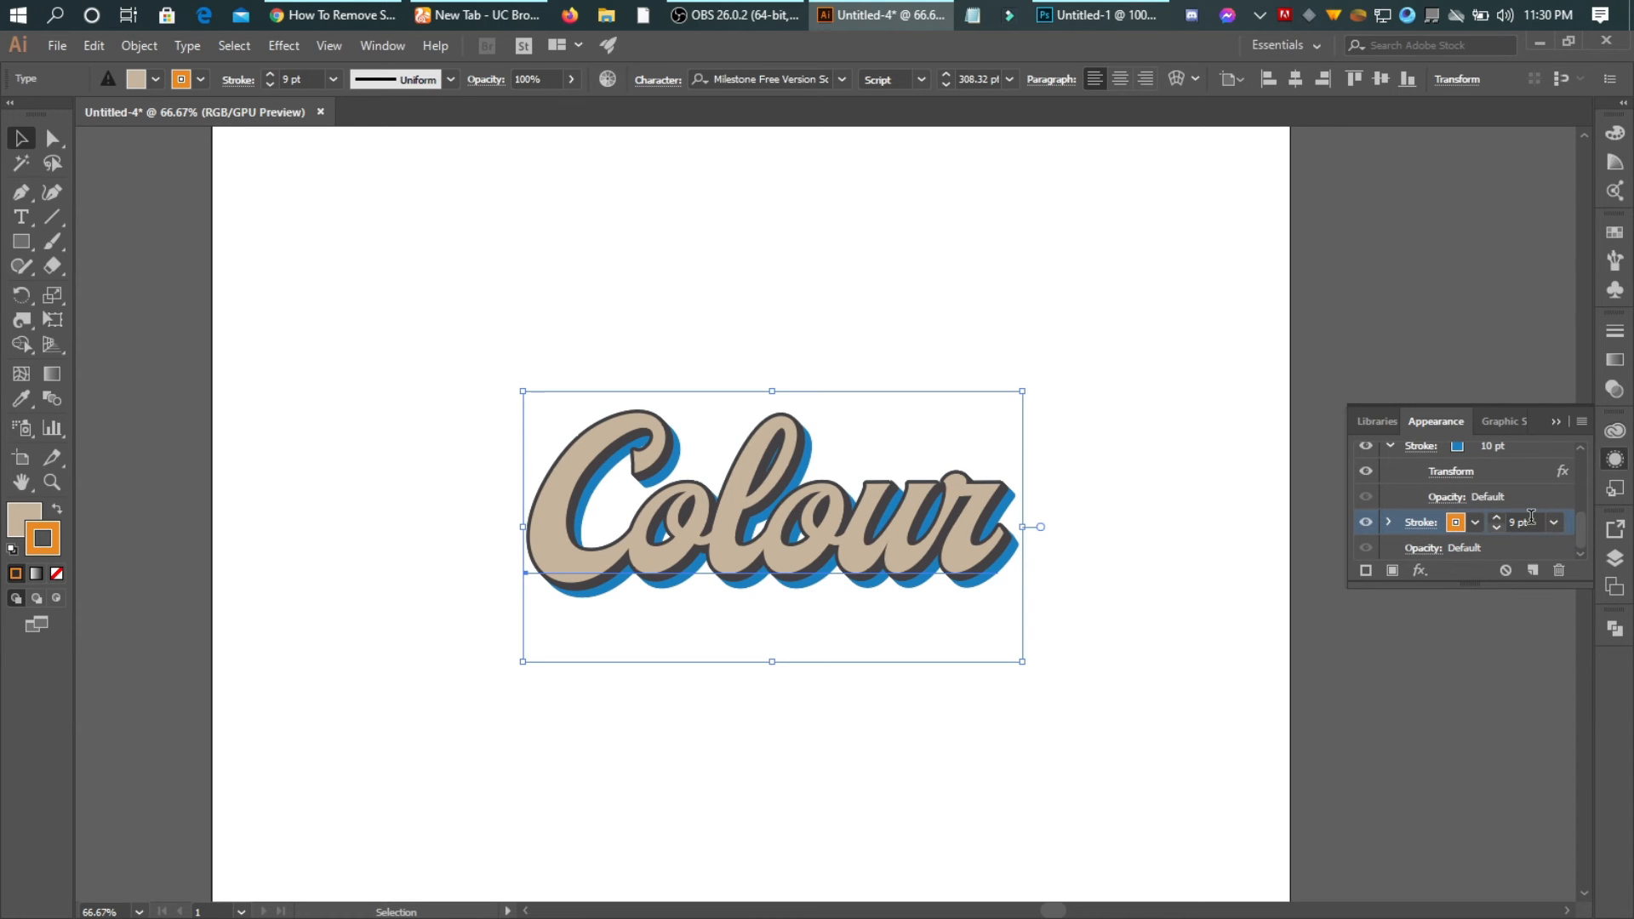
{"action": "scroll", "coordinate": [1531, 516], "scroll_direction": "up", "scroll_amount": 1}
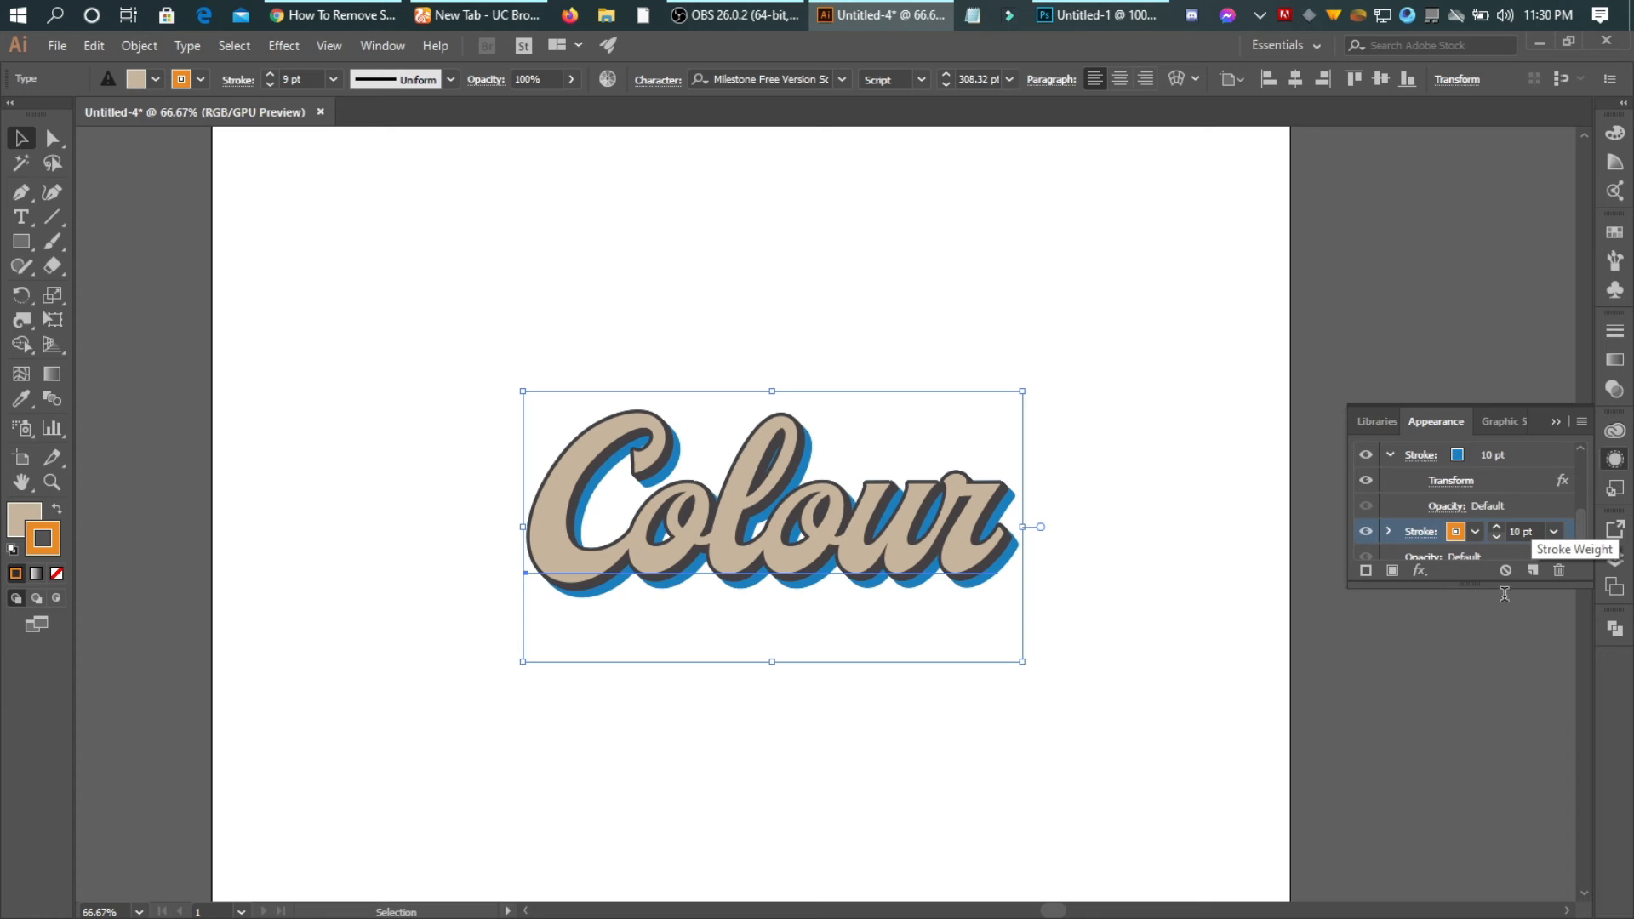
Add another Transform effect instance to the lowest orange stroke, moving it 1 px horizontally and 1 px vertically with repeated copies
{"action": "left_click", "coordinate": [1523, 505]}
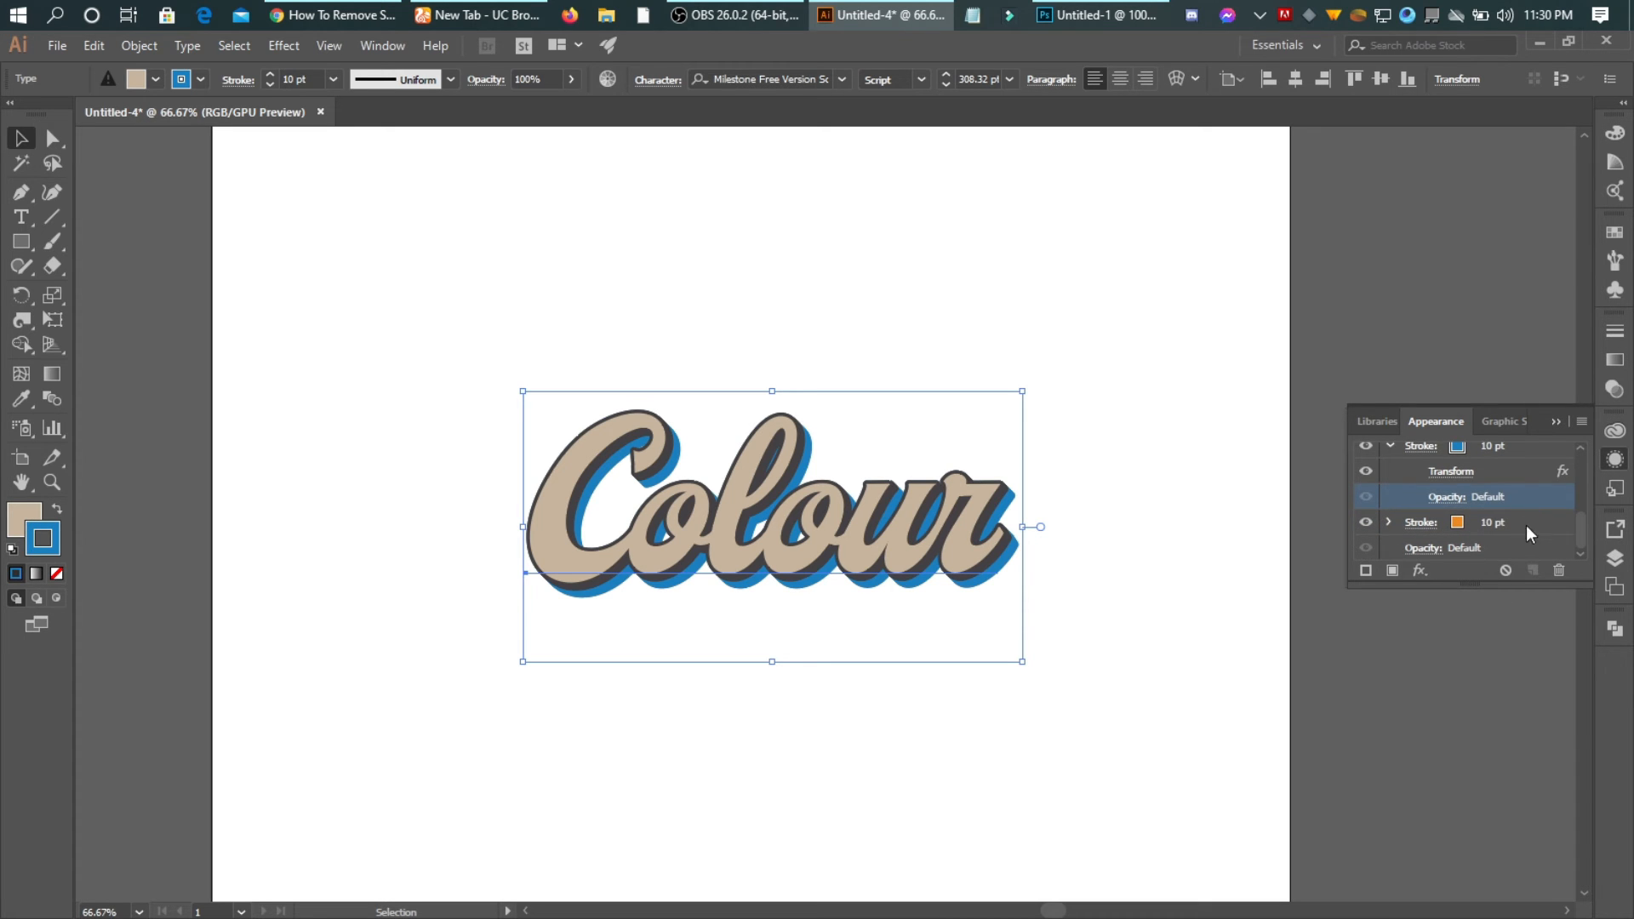
{"action": "left_click", "coordinate": [1526, 523]}
{"action": "left_click", "coordinate": [1424, 569]}
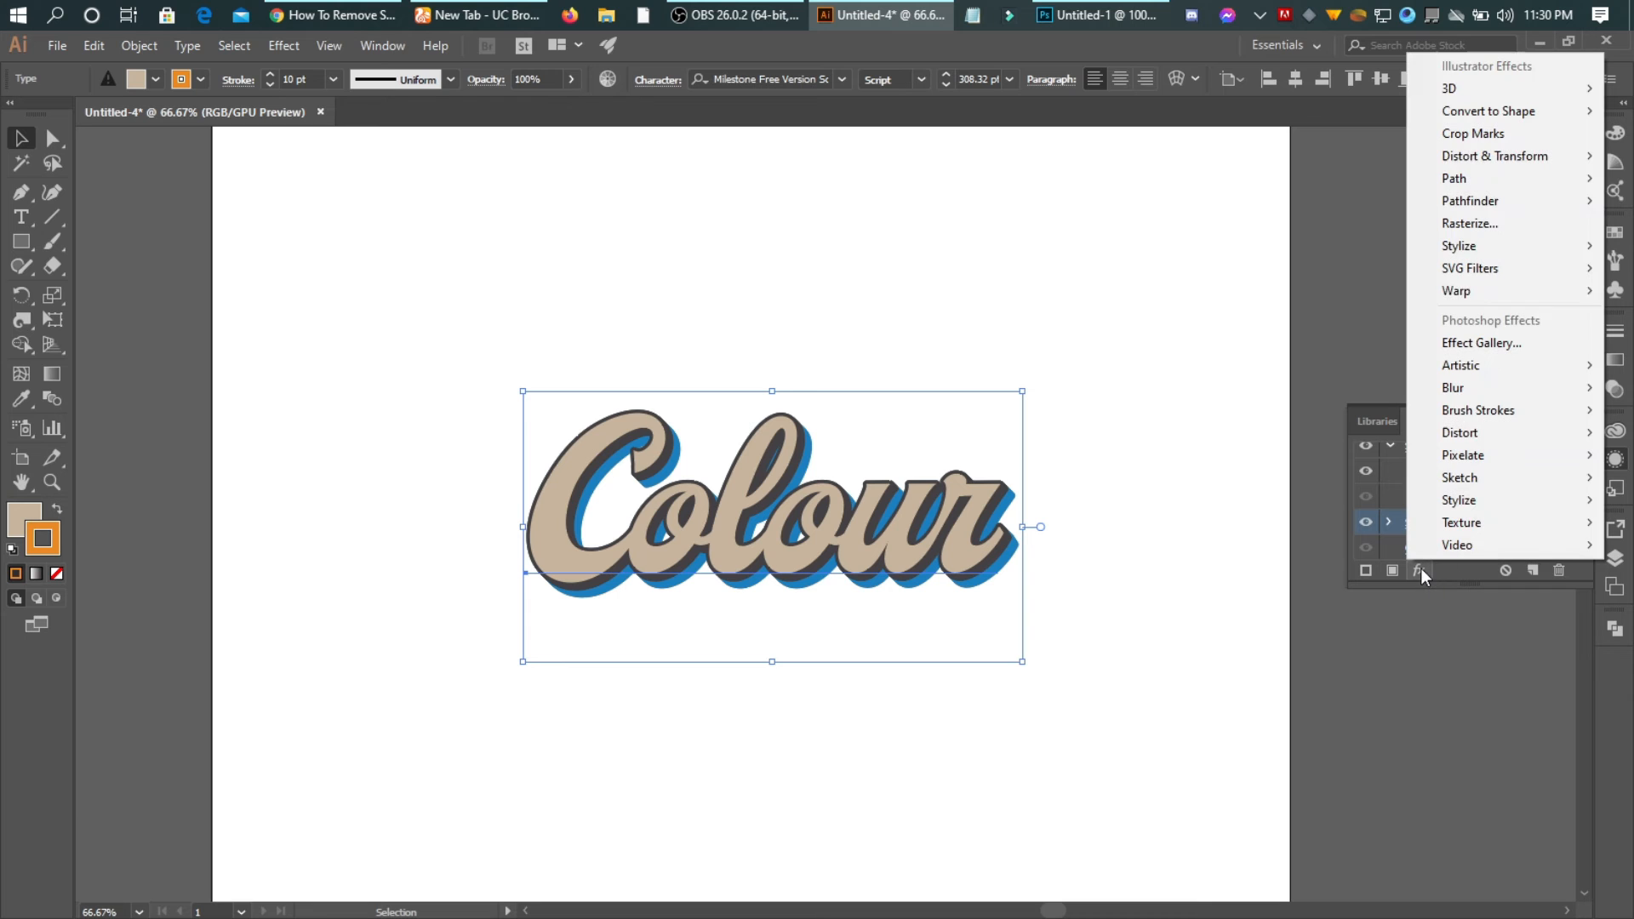
{"action": "mouse_move", "coordinate": [1508, 155]}
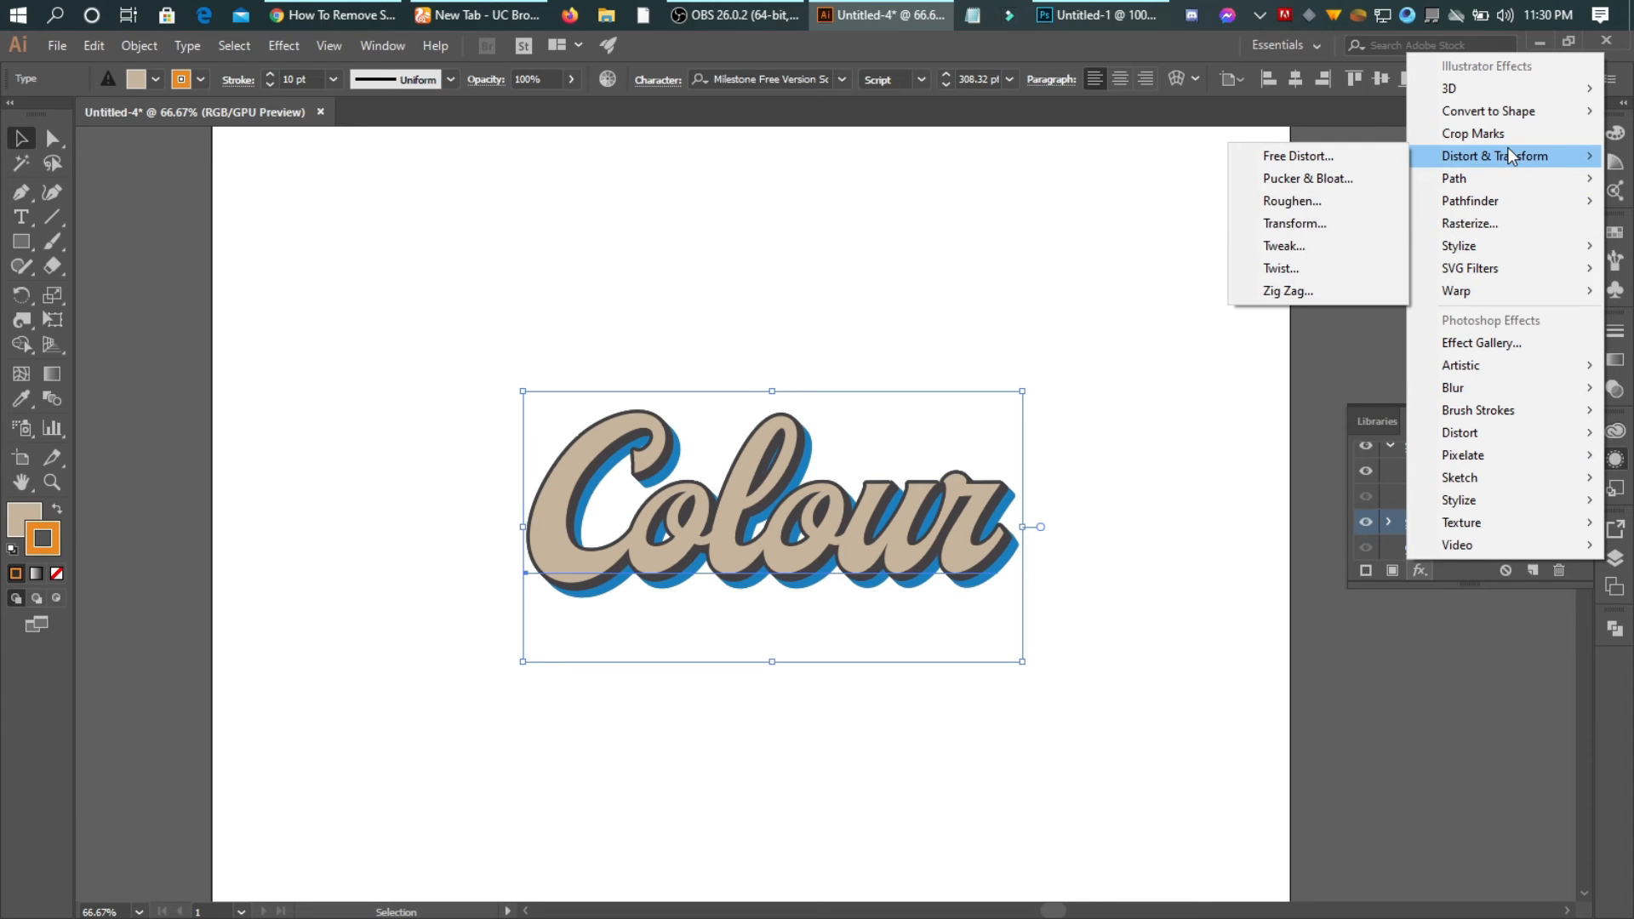
{"action": "left_click", "coordinate": [1310, 225]}
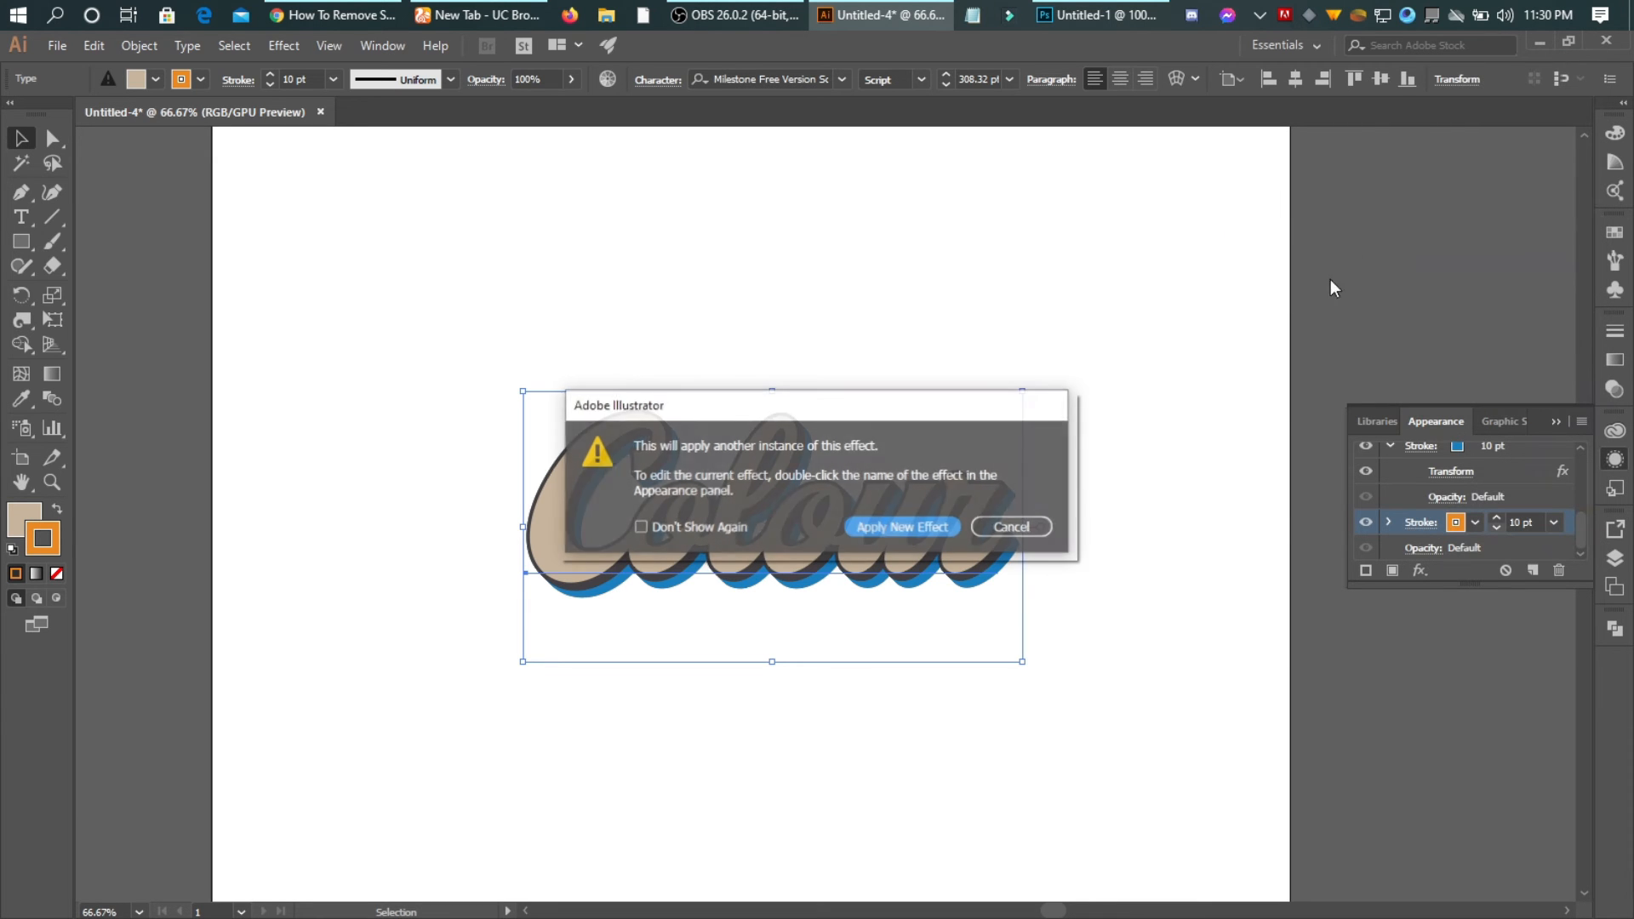
{"action": "left_click", "coordinate": [909, 529]}
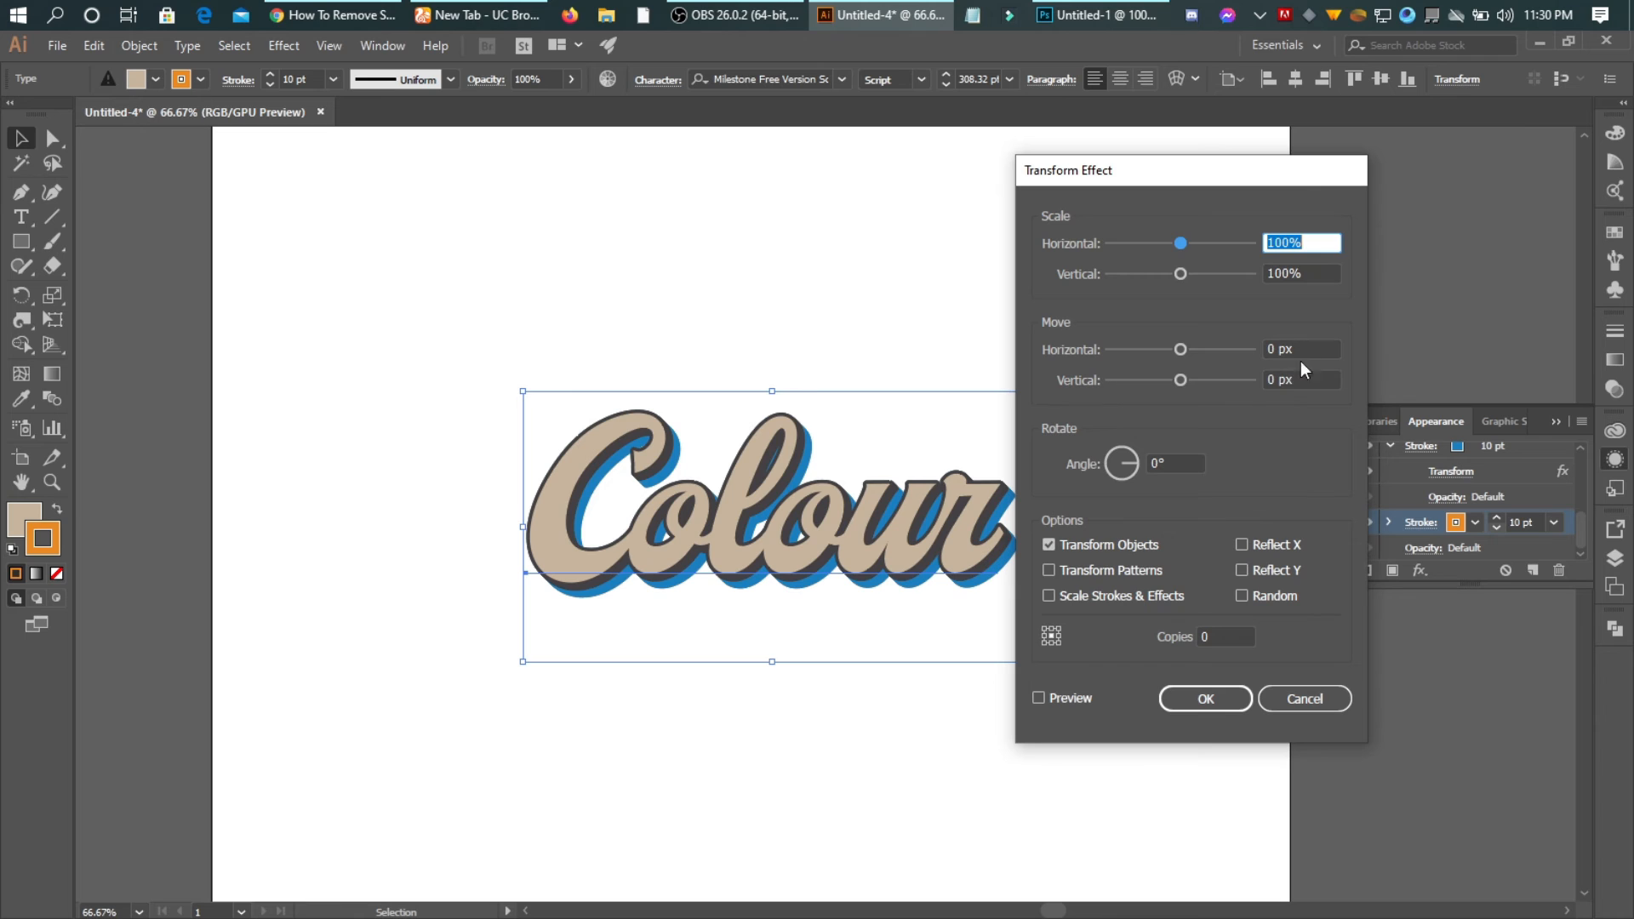
{"action": "scroll", "coordinate": [1304, 342], "scroll_direction": "up", "scroll_amount": 1}
{"action": "scroll", "coordinate": [1299, 383], "scroll_direction": "up", "scroll_amount": 1}
{"action": "left_click", "coordinate": [1040, 705]}
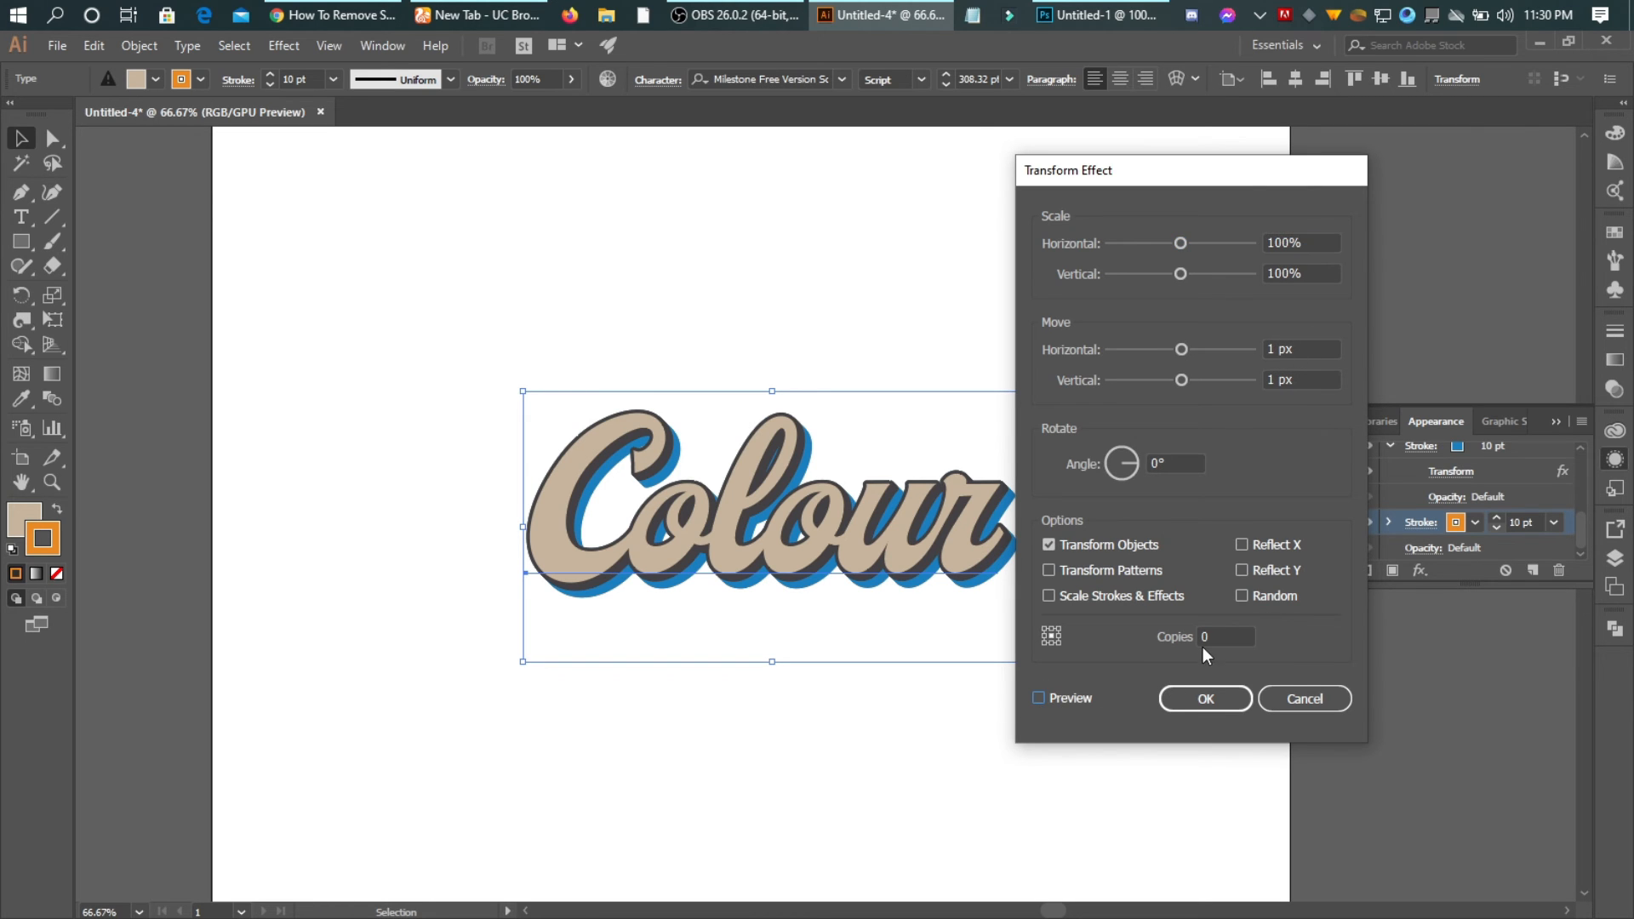
{"action": "key", "text": "space"}
{"action": "type", "text": "2"}
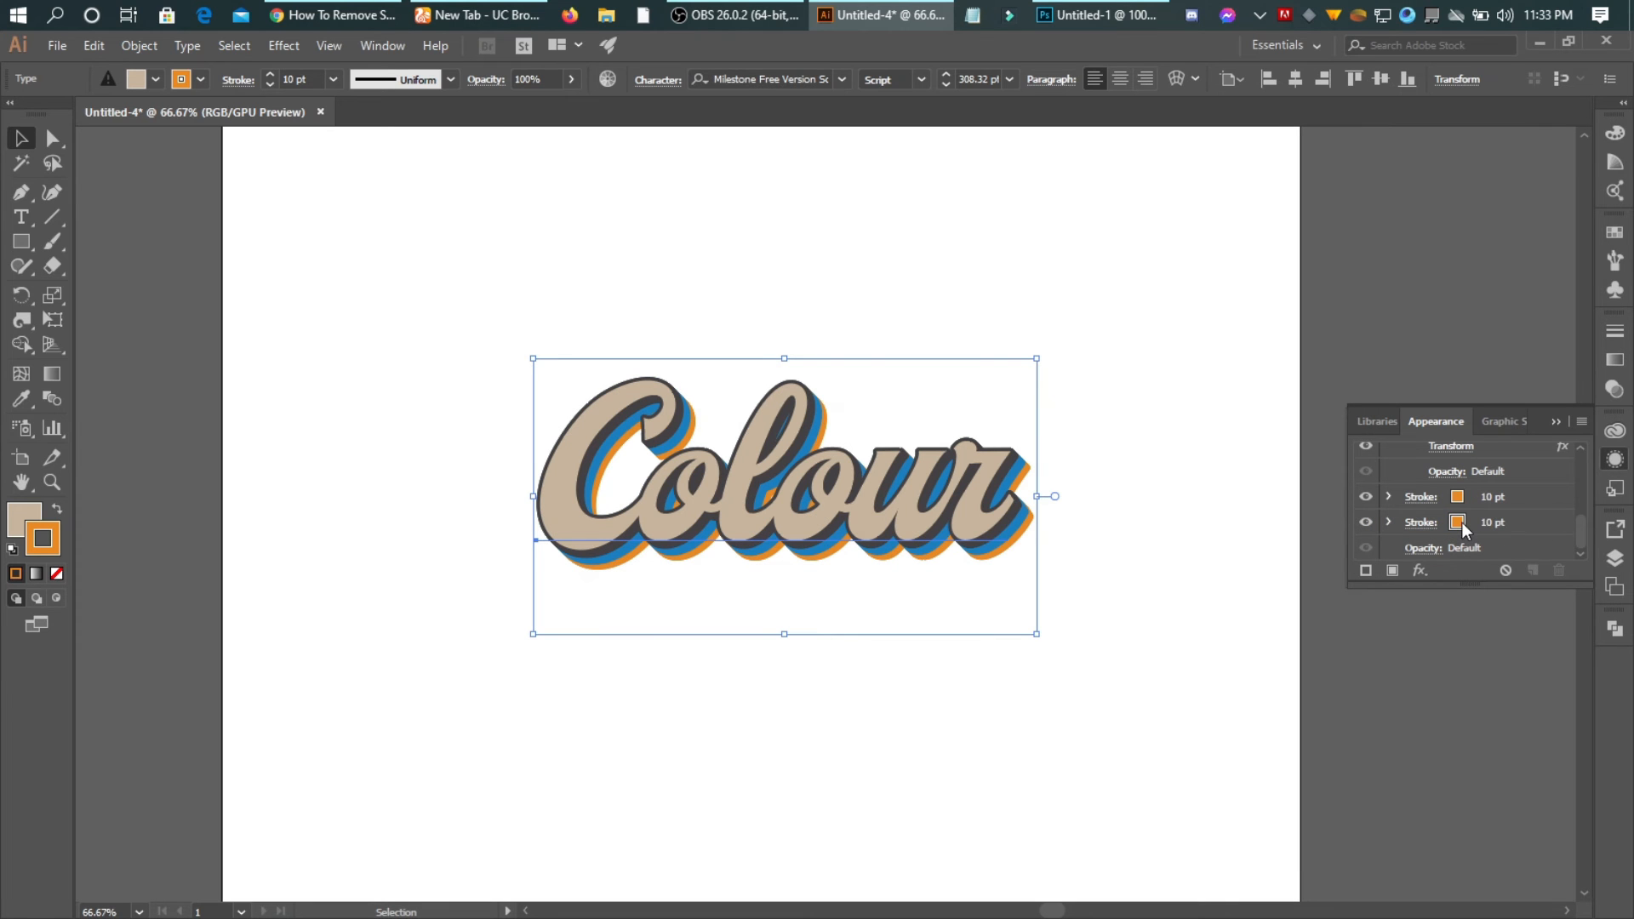
Recolour the lowest of the two orange 10 pt strokes with the pink swatch
{"action": "left_click", "coordinate": [1460, 522]}
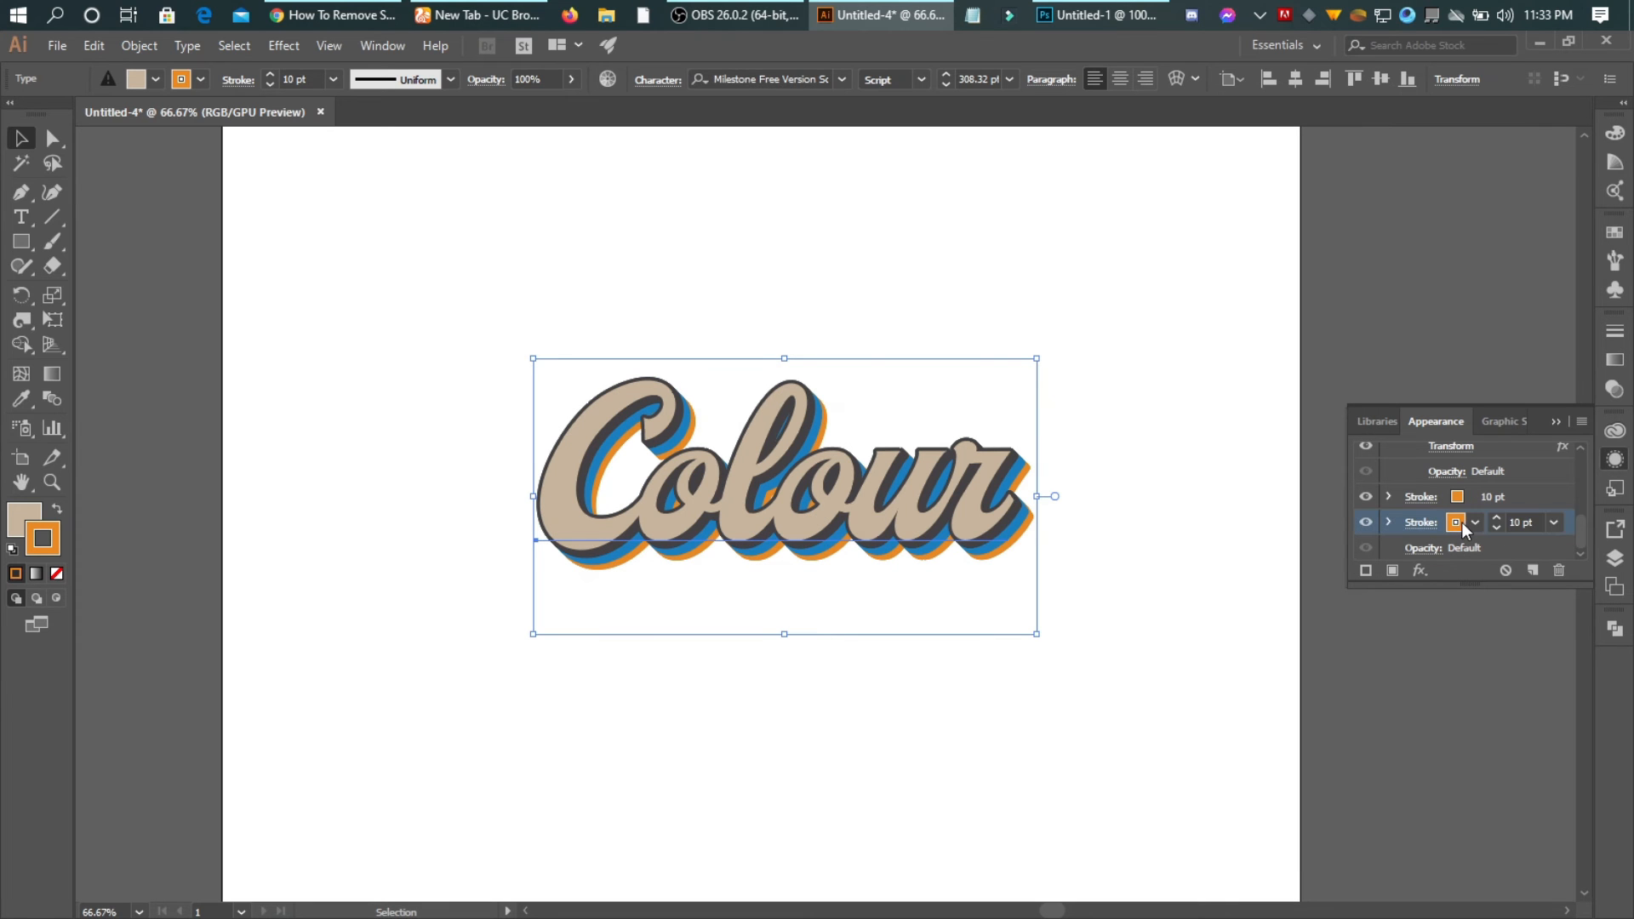
{"action": "left_click", "coordinate": [1476, 522]}
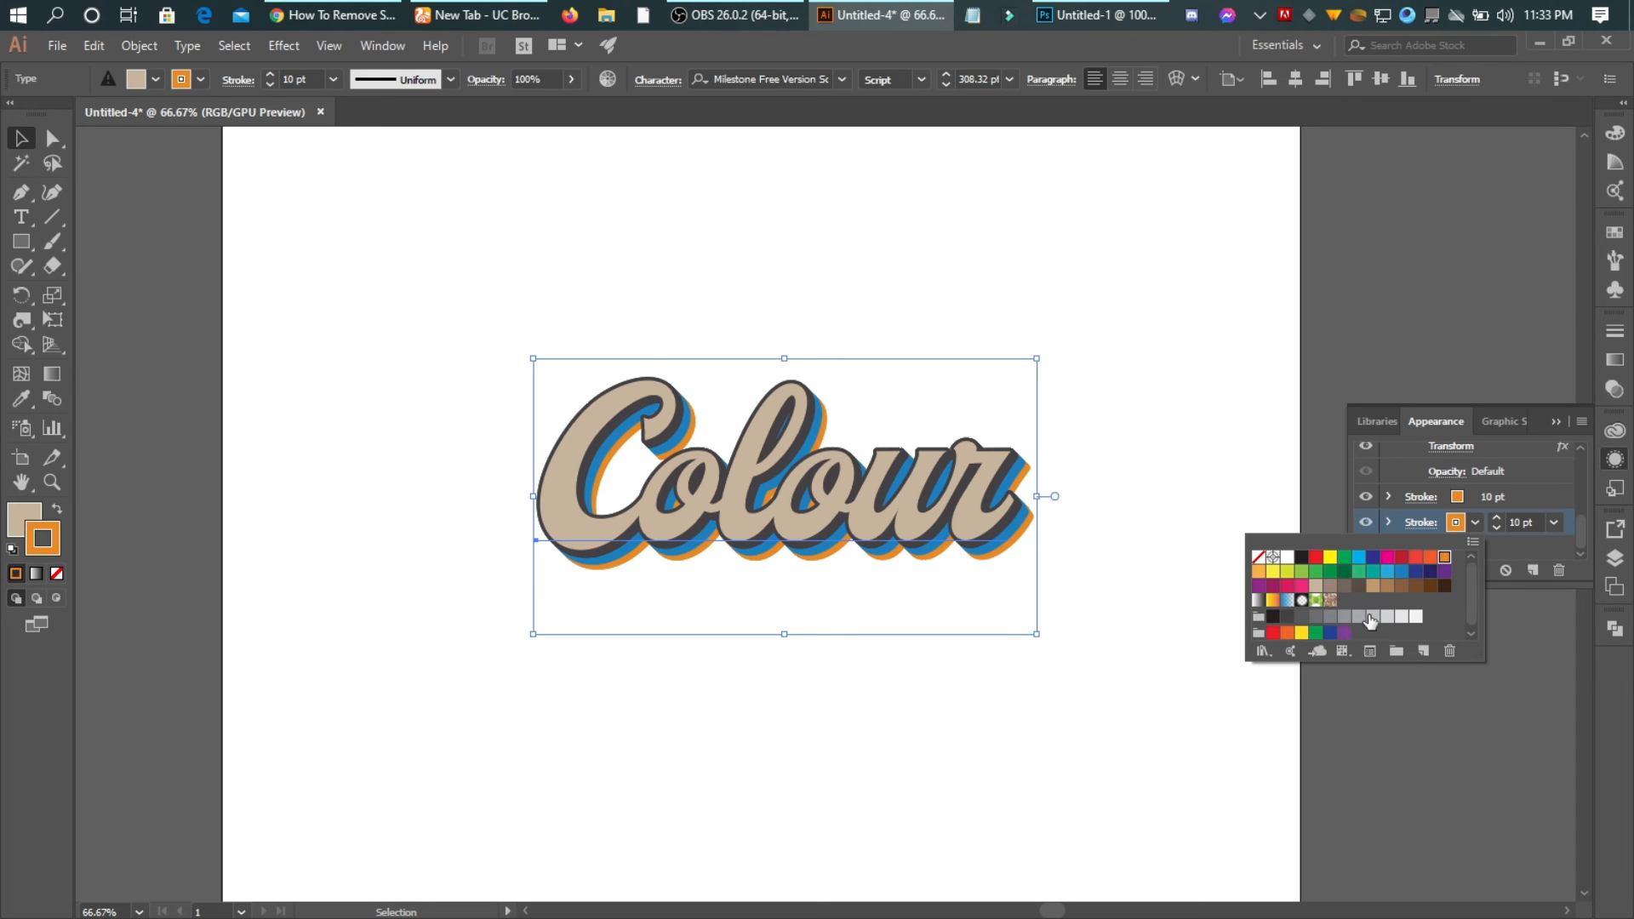
{"action": "left_click", "coordinate": [1304, 587]}
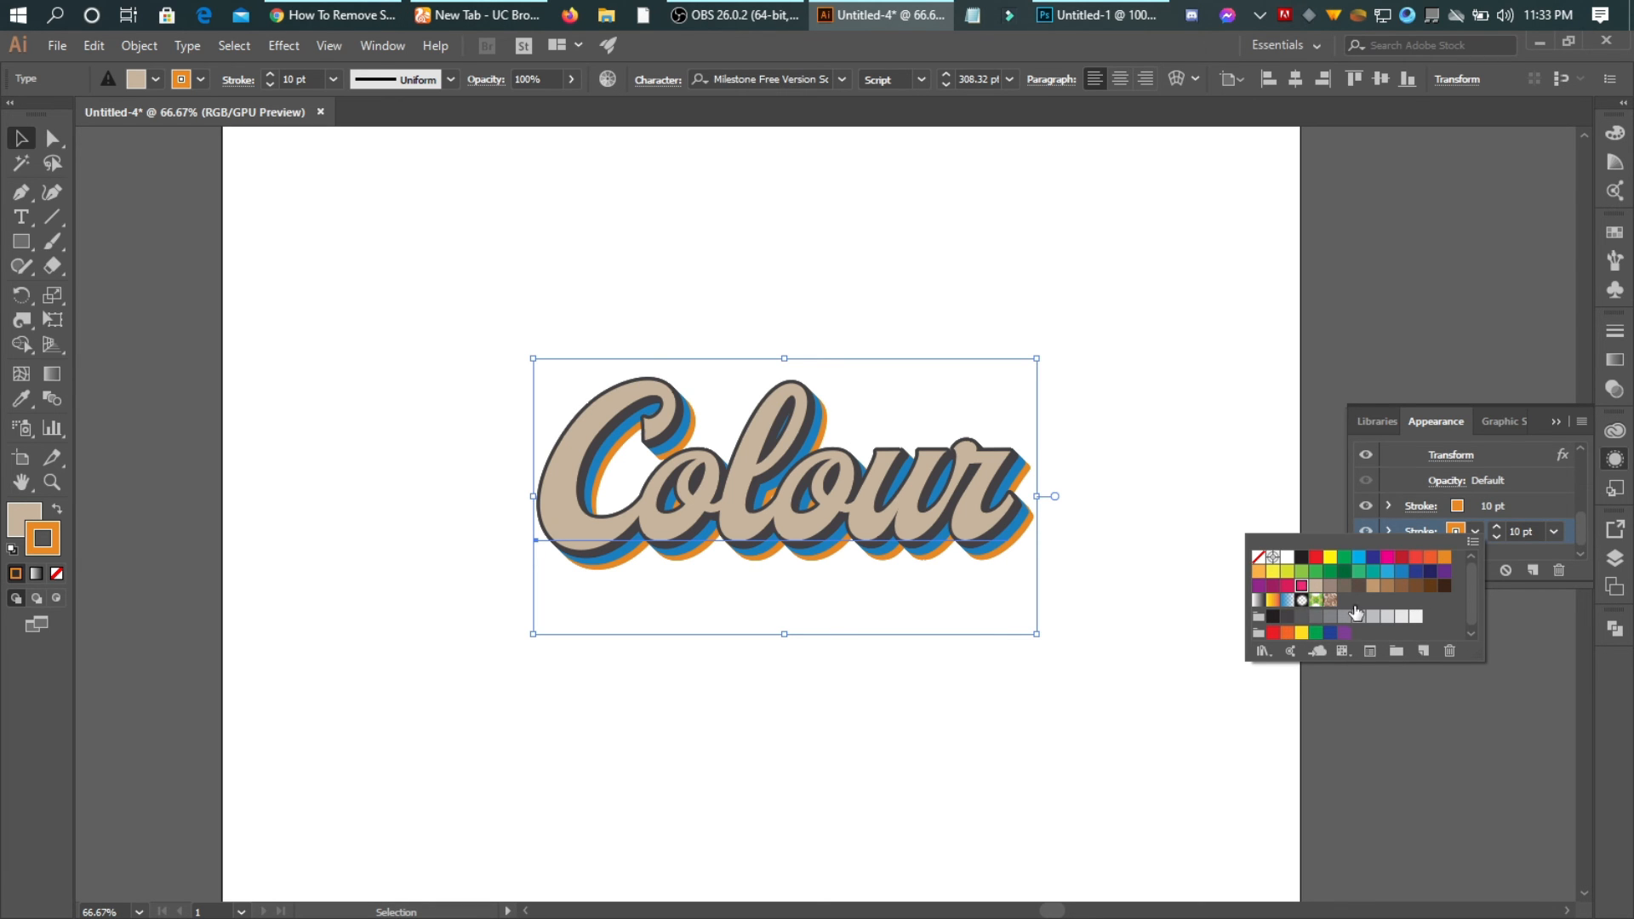
{"action": "left_click", "coordinate": [1535, 536]}
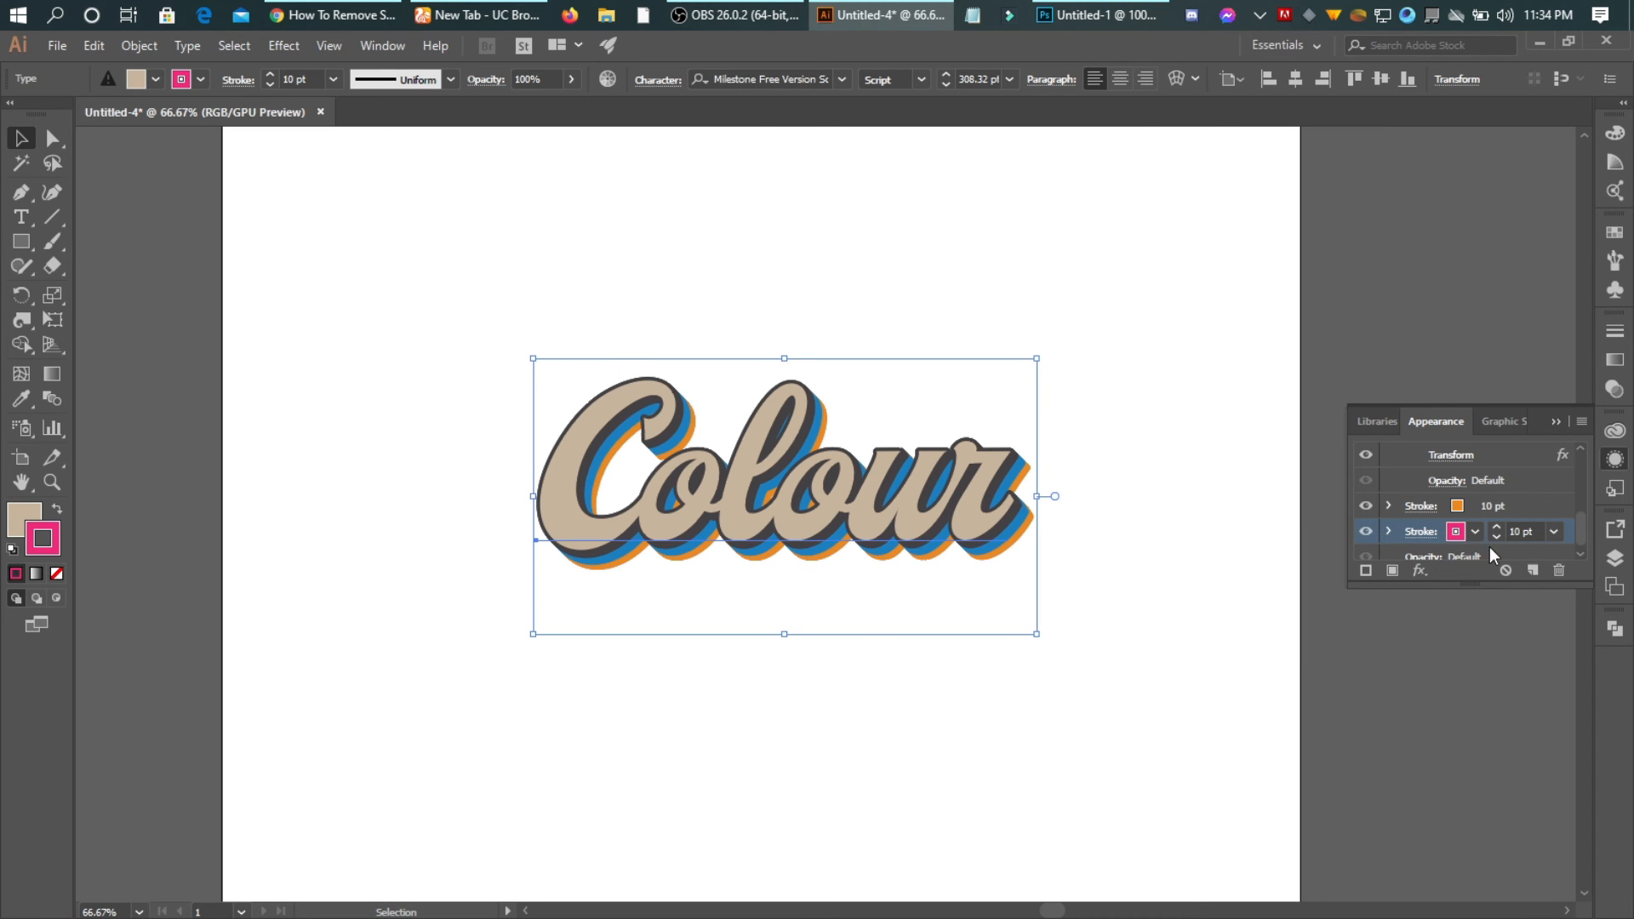
Add another Transform effect instance to the pink stroke with 1 px horizontal and vertical moves and 9 copies
{"action": "left_click", "coordinate": [1421, 571]}
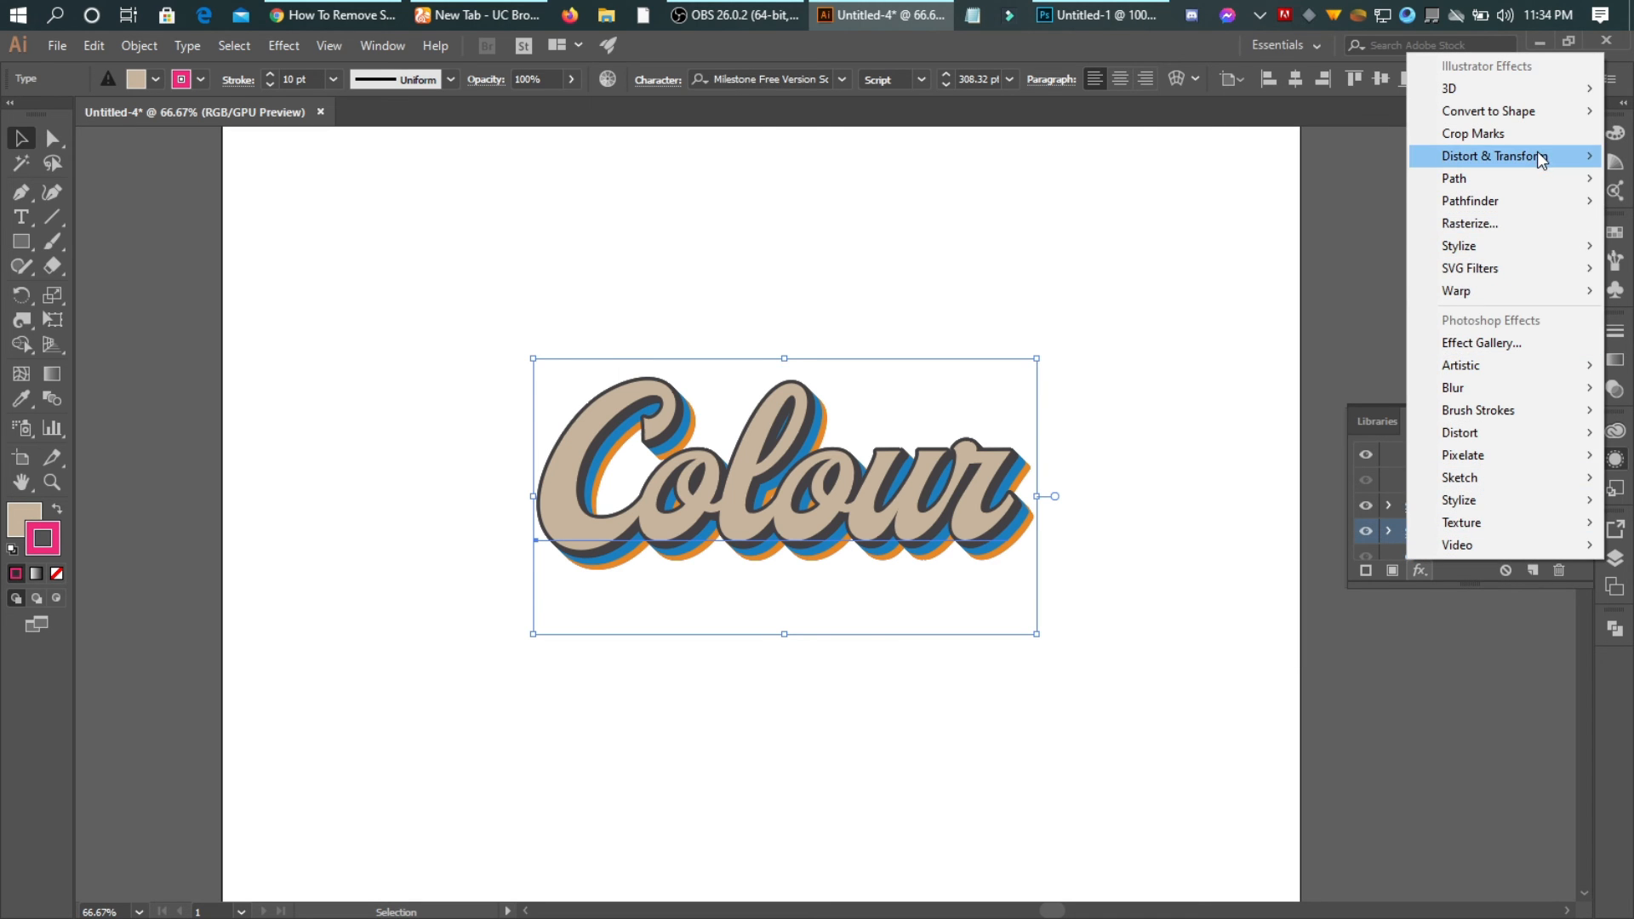
{"action": "mouse_move", "coordinate": [1537, 153]}
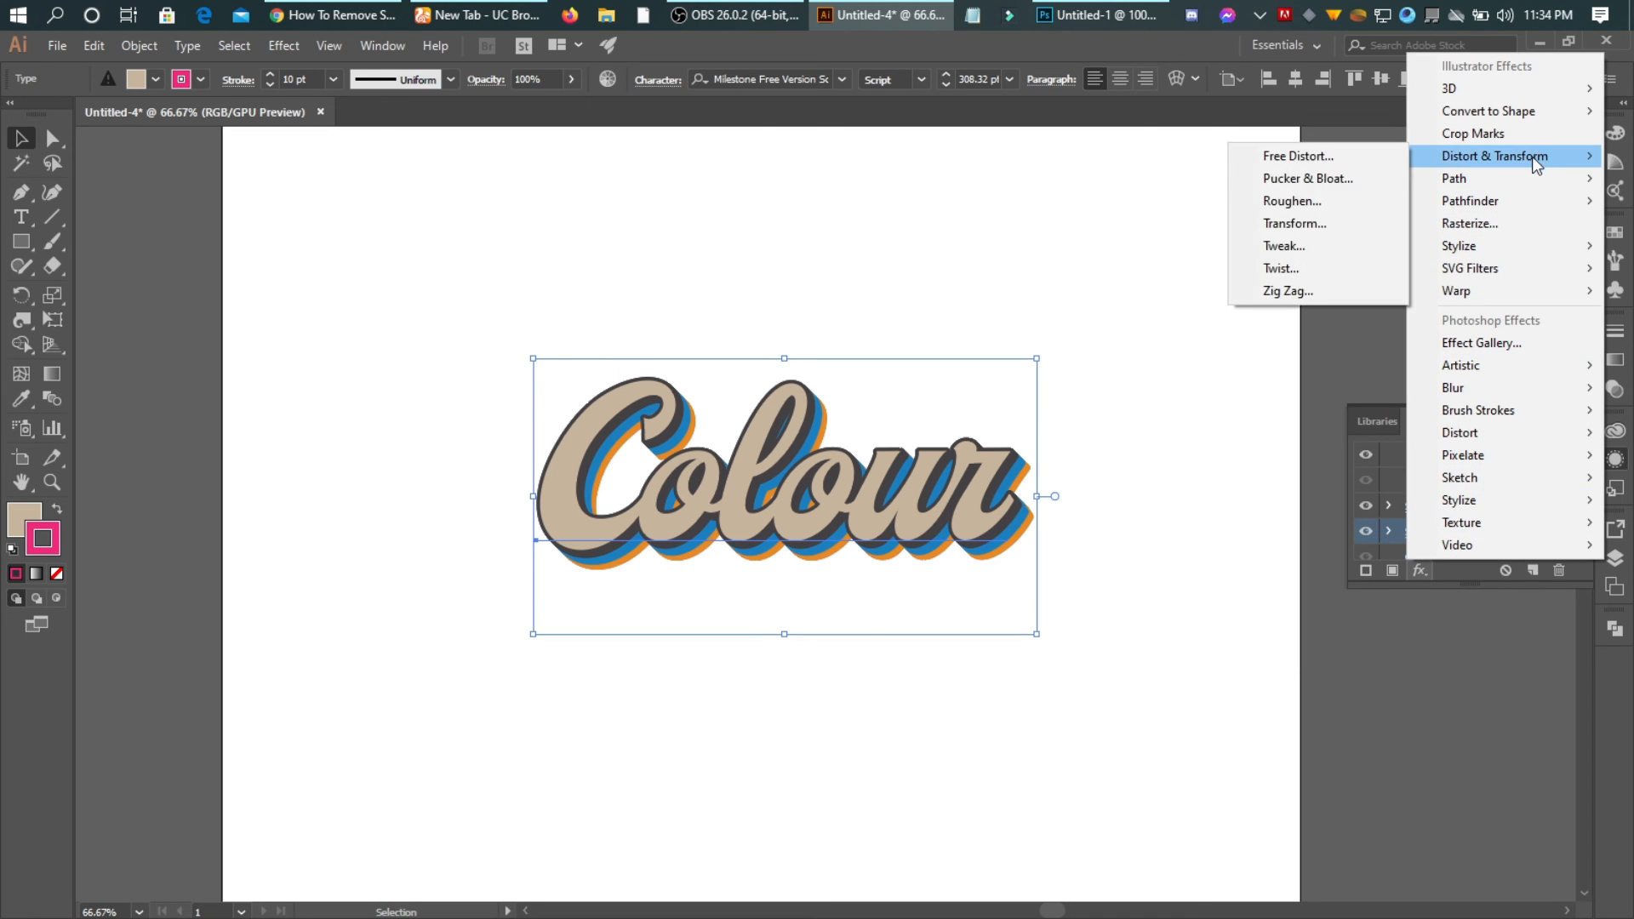
{"action": "left_click", "coordinate": [1336, 220]}
{"action": "left_click", "coordinate": [955, 524]}
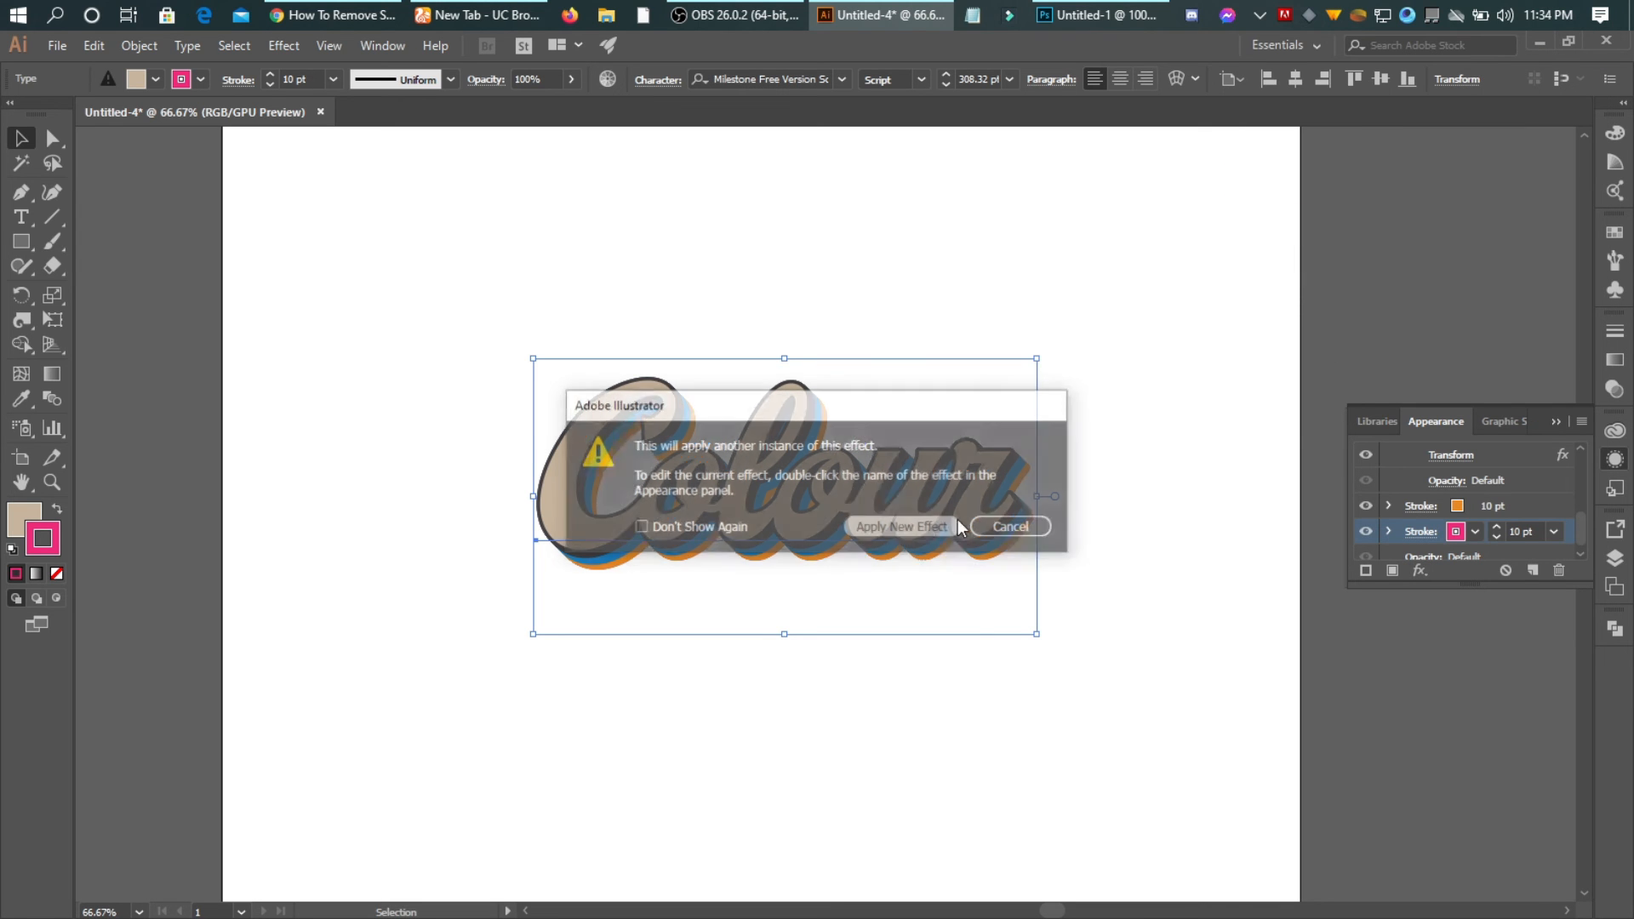
{"action": "scroll", "coordinate": [1288, 350], "scroll_direction": "up", "scroll_amount": 1}
{"action": "scroll", "coordinate": [1287, 380], "scroll_direction": "up", "scroll_amount": 1}
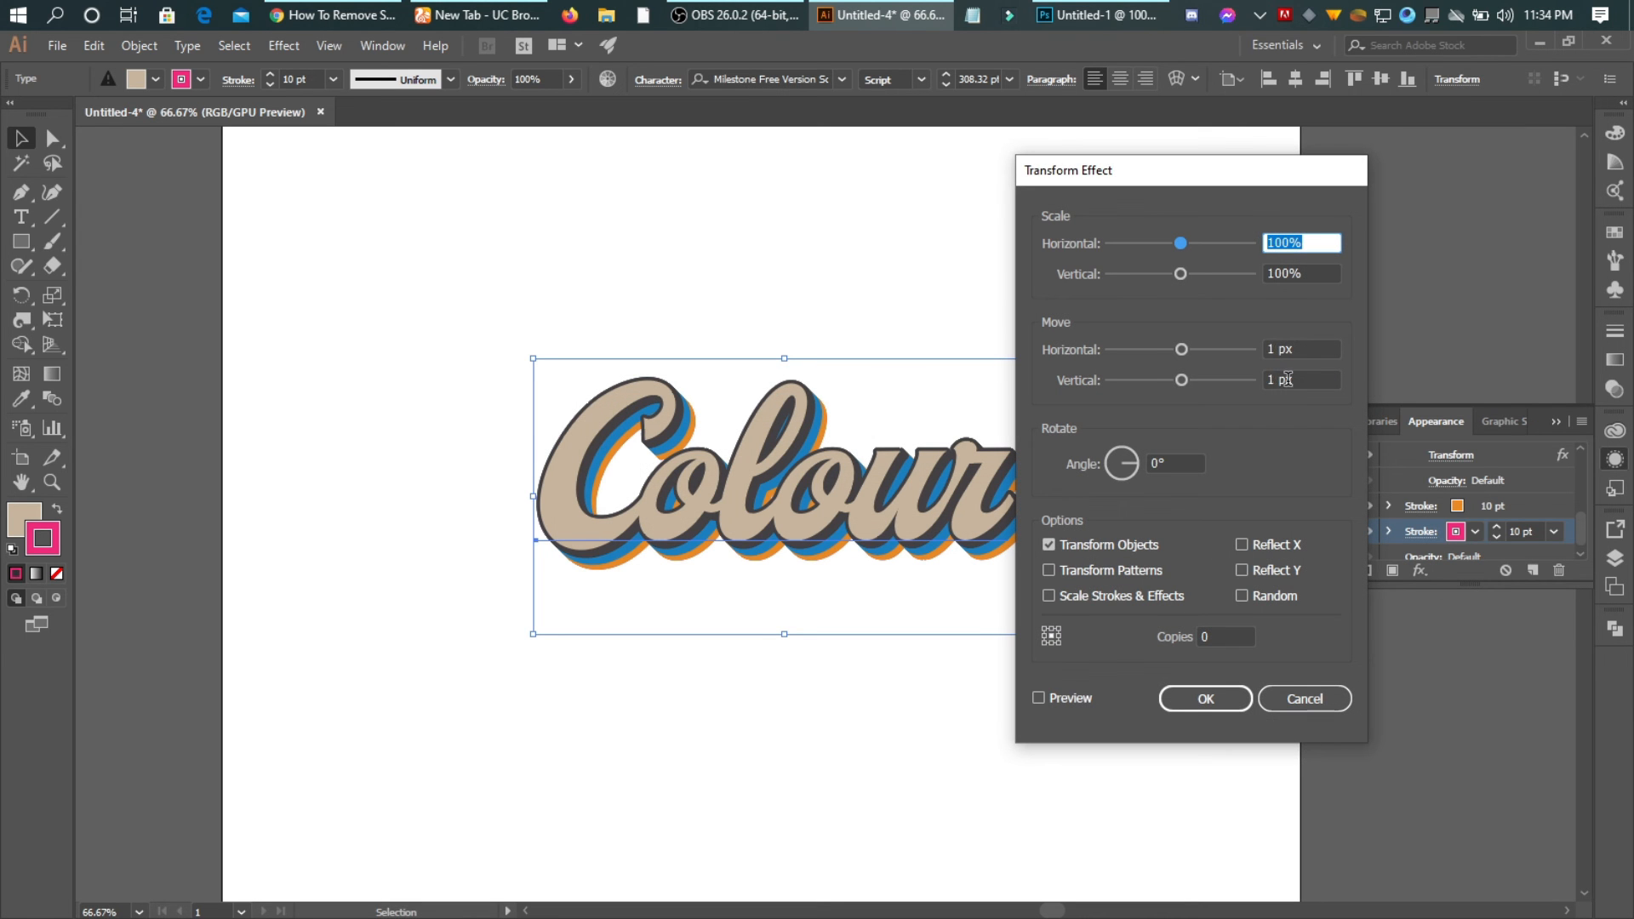
{"action": "left_click", "coordinate": [1048, 703]}
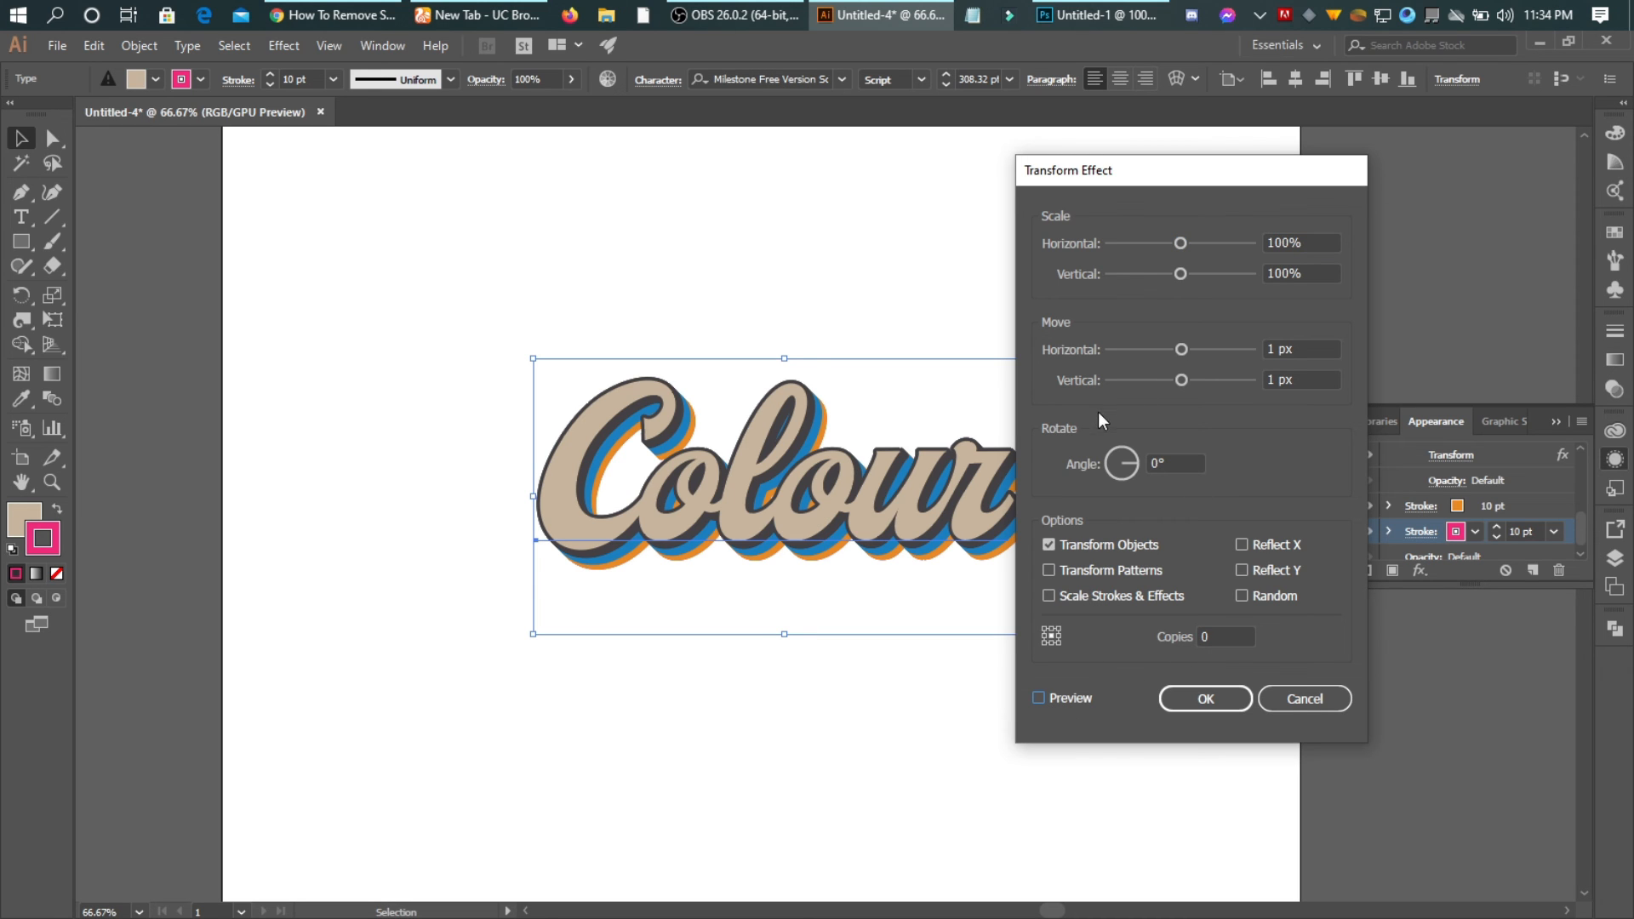
{"action": "left_click", "coordinate": [1223, 635]}
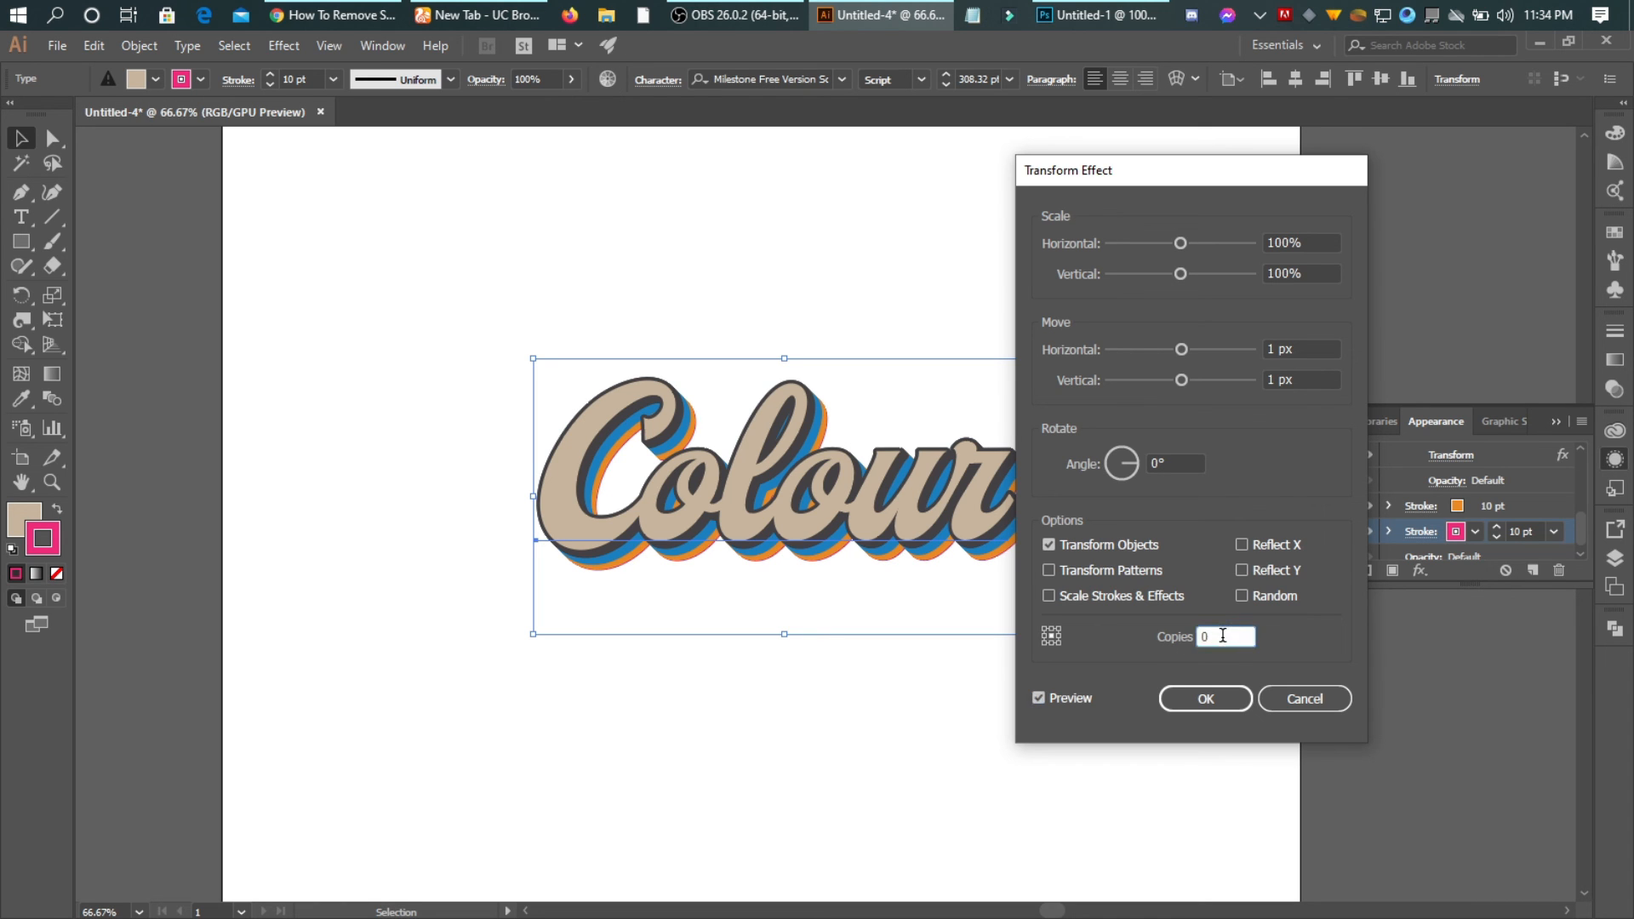
{"action": "key", "text": "BackSpace"}
{"action": "type", "text": "9"}
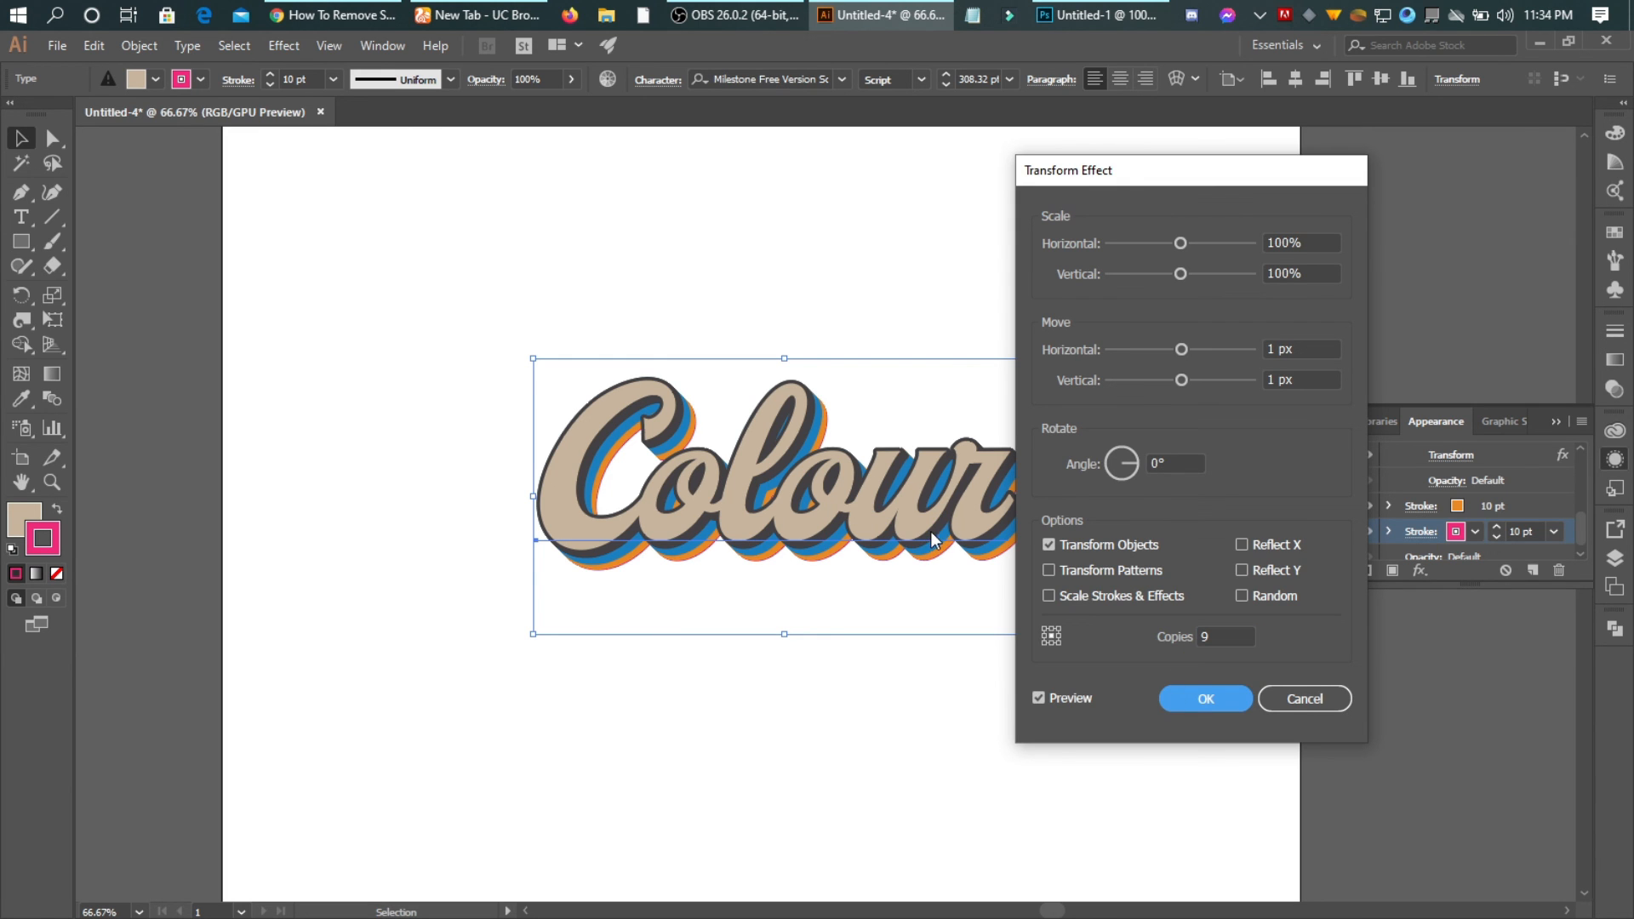
{"action": "key", "text": "Return"}
Deselect the text and examine the edges of its stacked coloured strokes
{"action": "left_click", "coordinate": [793, 640]}
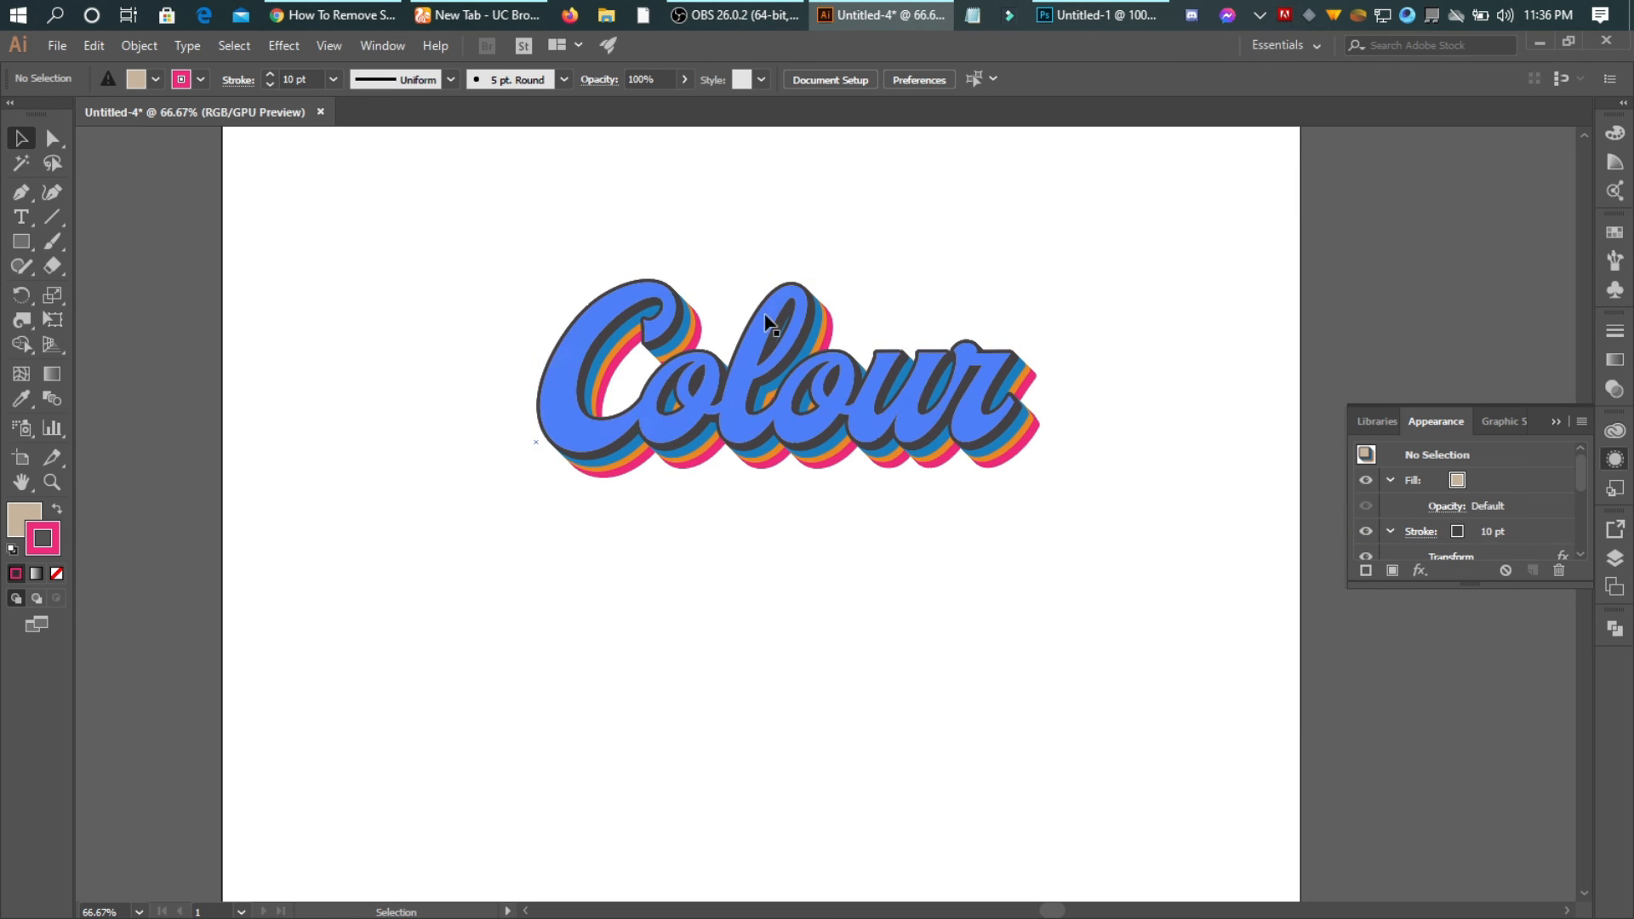
{"action": "left_click", "coordinate": [934, 445]}
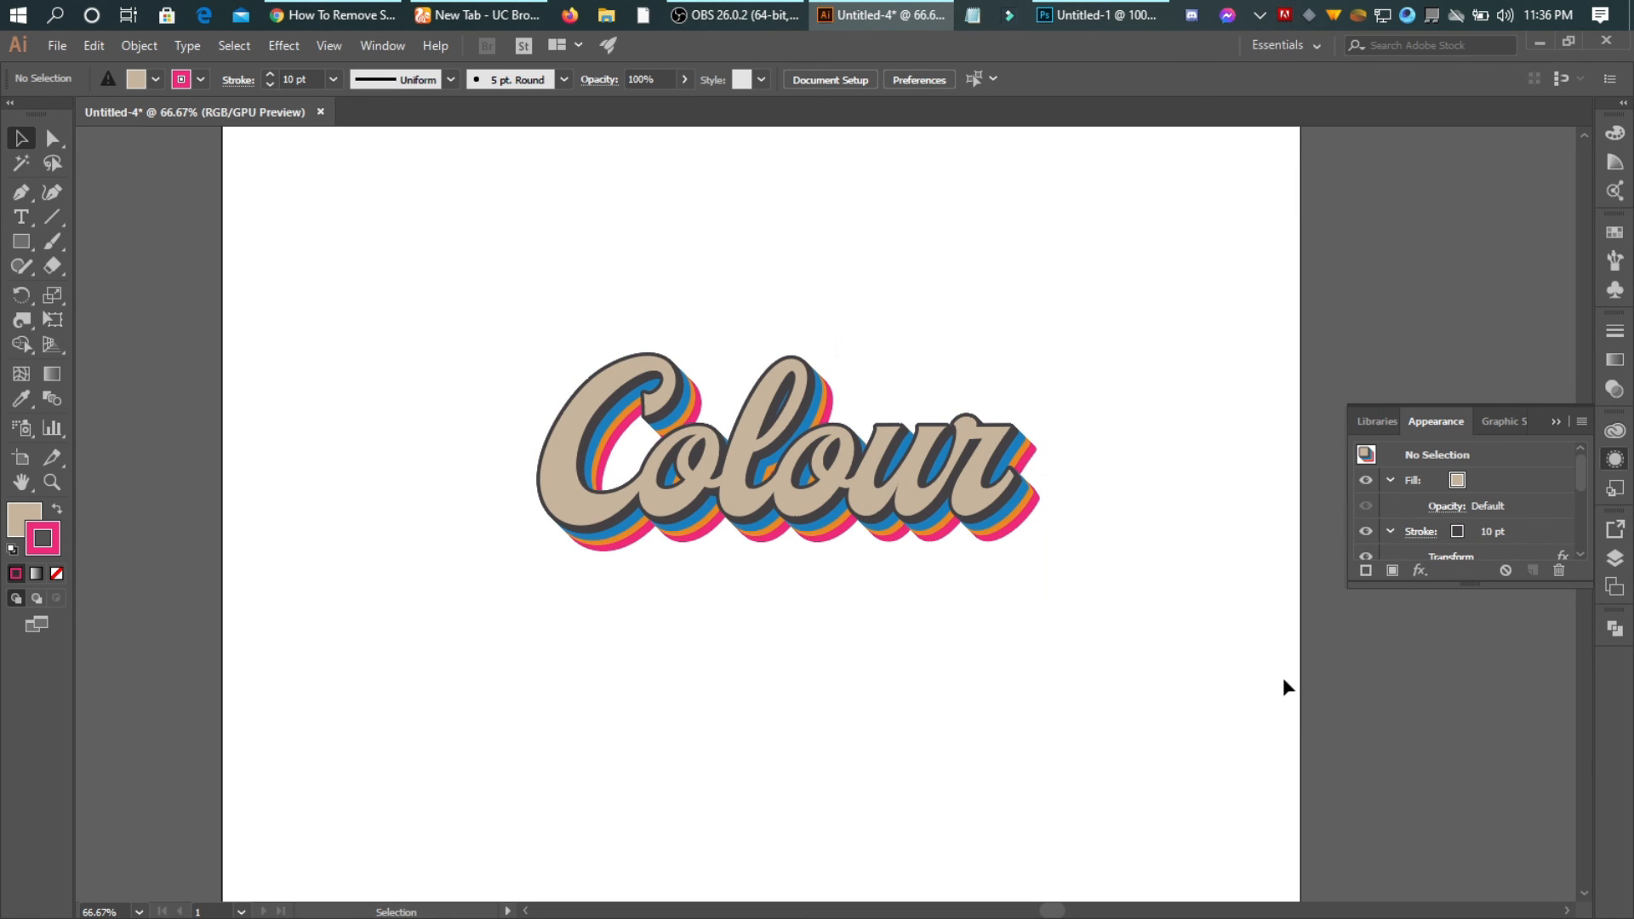
{"action": "scroll", "coordinate": [1022, 498], "scroll_direction": "up", "scroll_amount": 3, "text": "alt"}
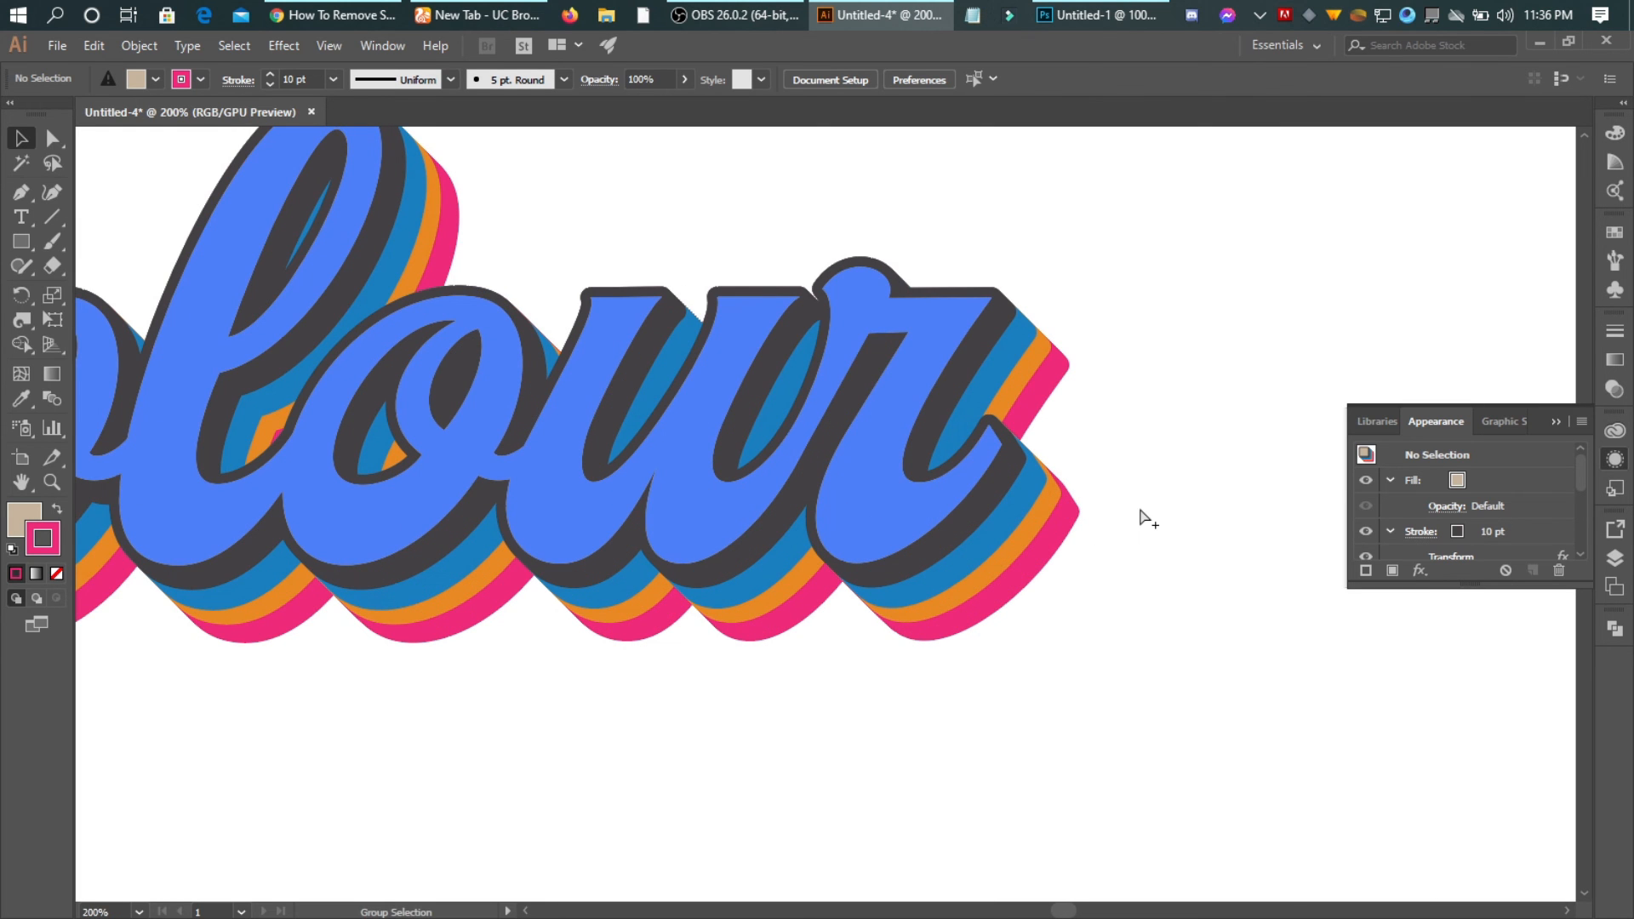
{"action": "scroll", "coordinate": [1124, 522], "scroll_direction": "down", "scroll_amount": 5, "text": "alt"}
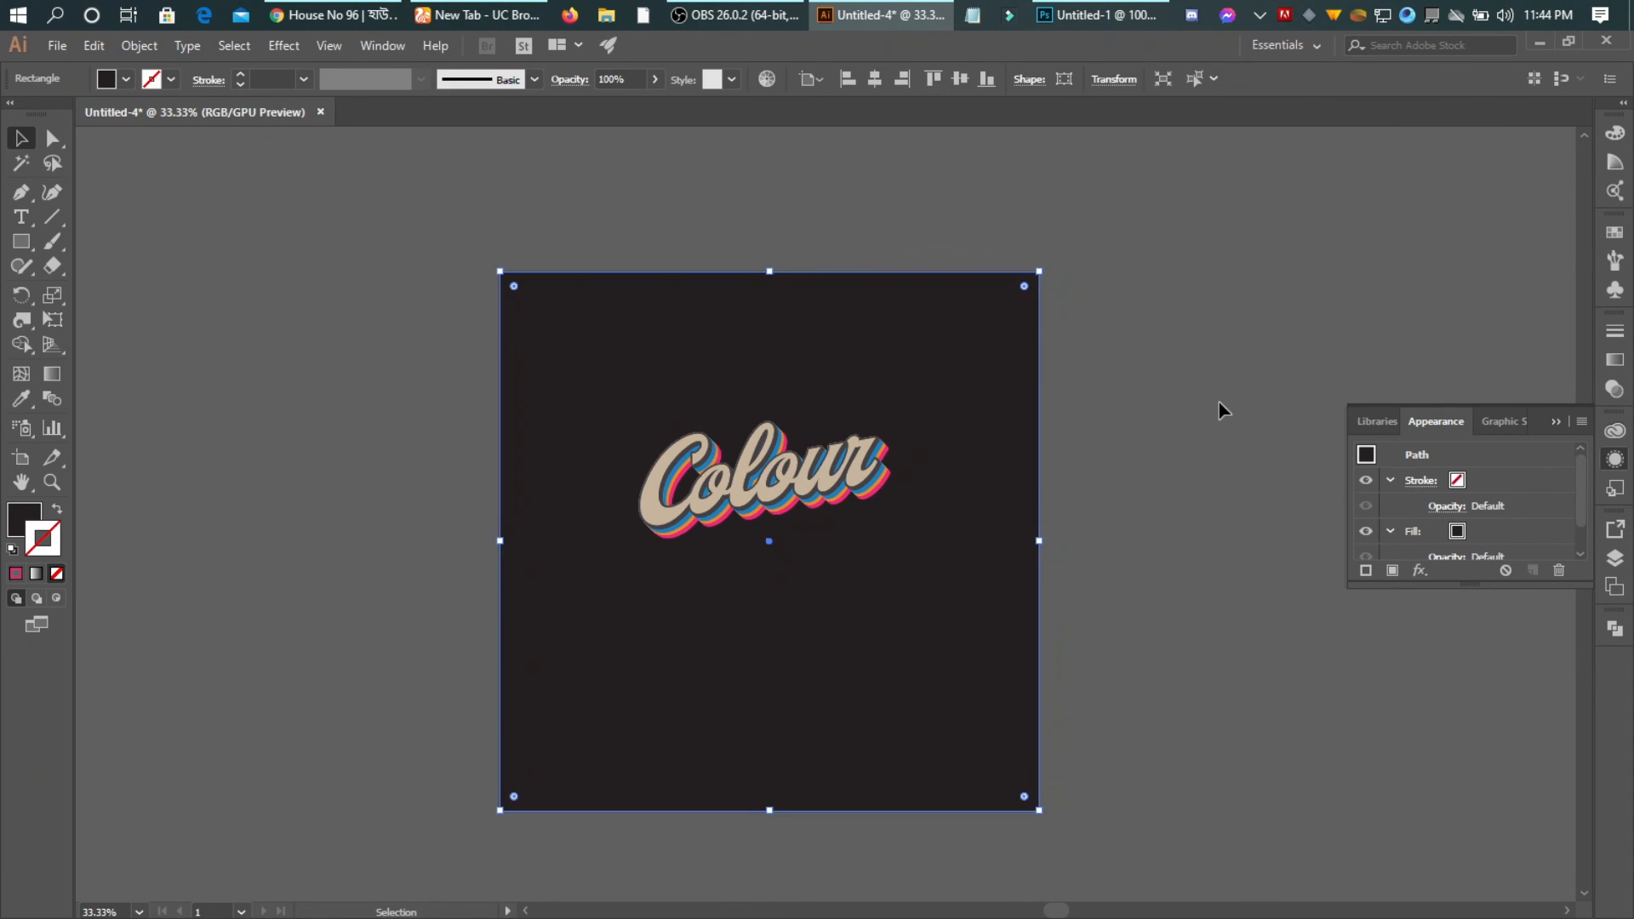
Try light blue, brown and several grey swatches, including C=0 M=0 Y=0 K=5, as the square background's fill
{"action": "left_click", "coordinate": [1219, 403]}
{"action": "left_click", "coordinate": [1016, 361]}
{"action": "left_click", "coordinate": [126, 79]}
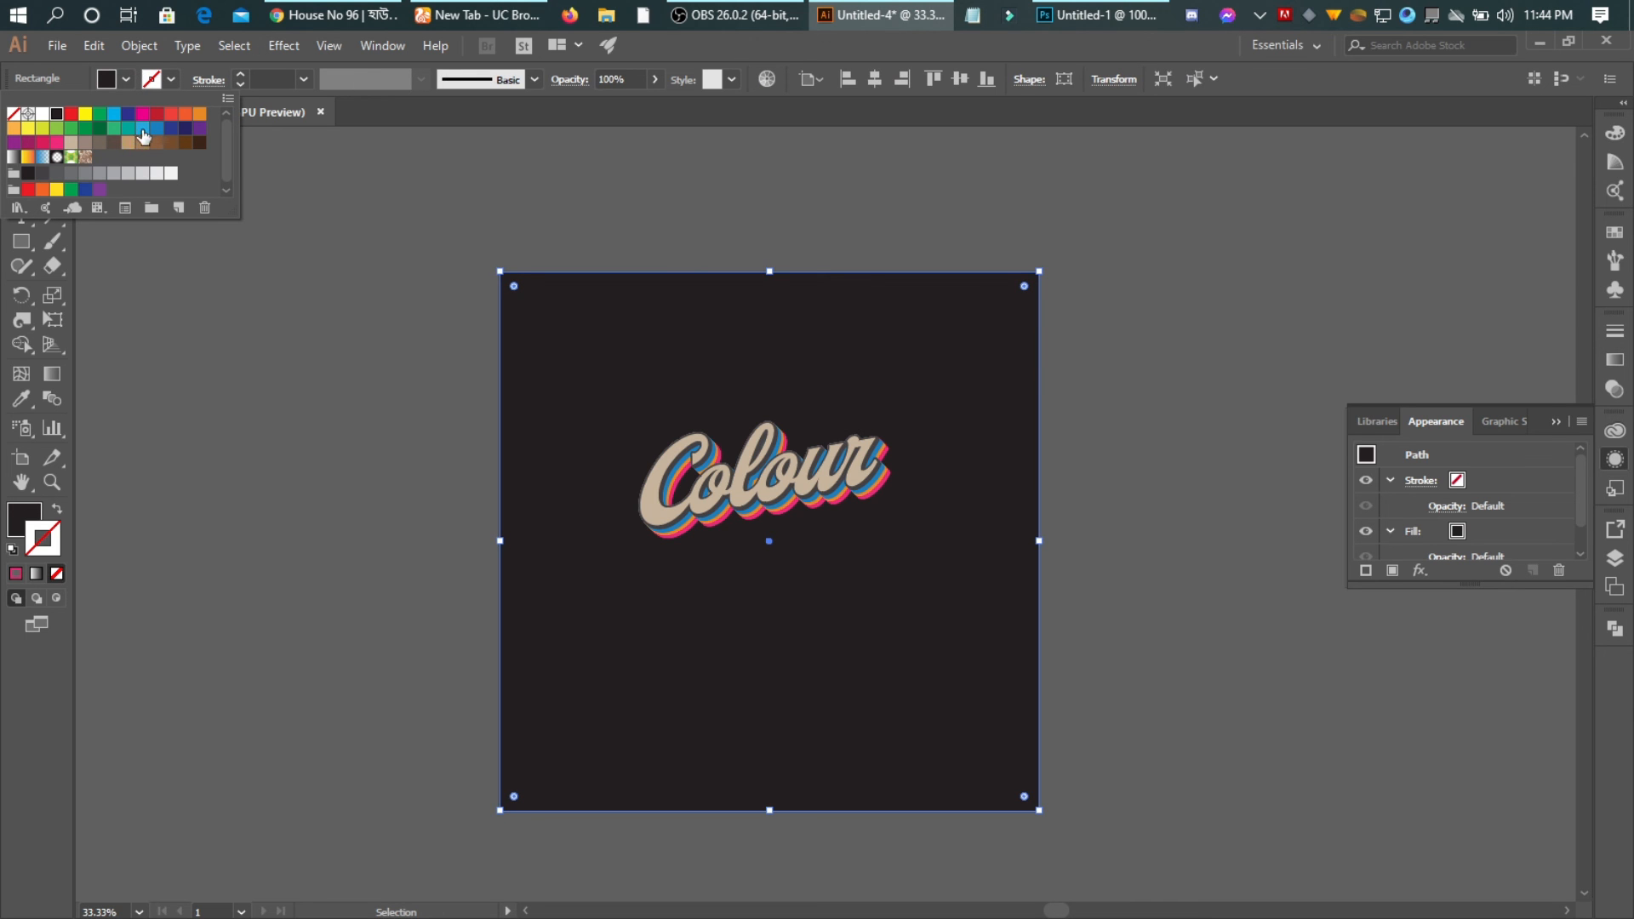
{"action": "left_click", "coordinate": [143, 132]}
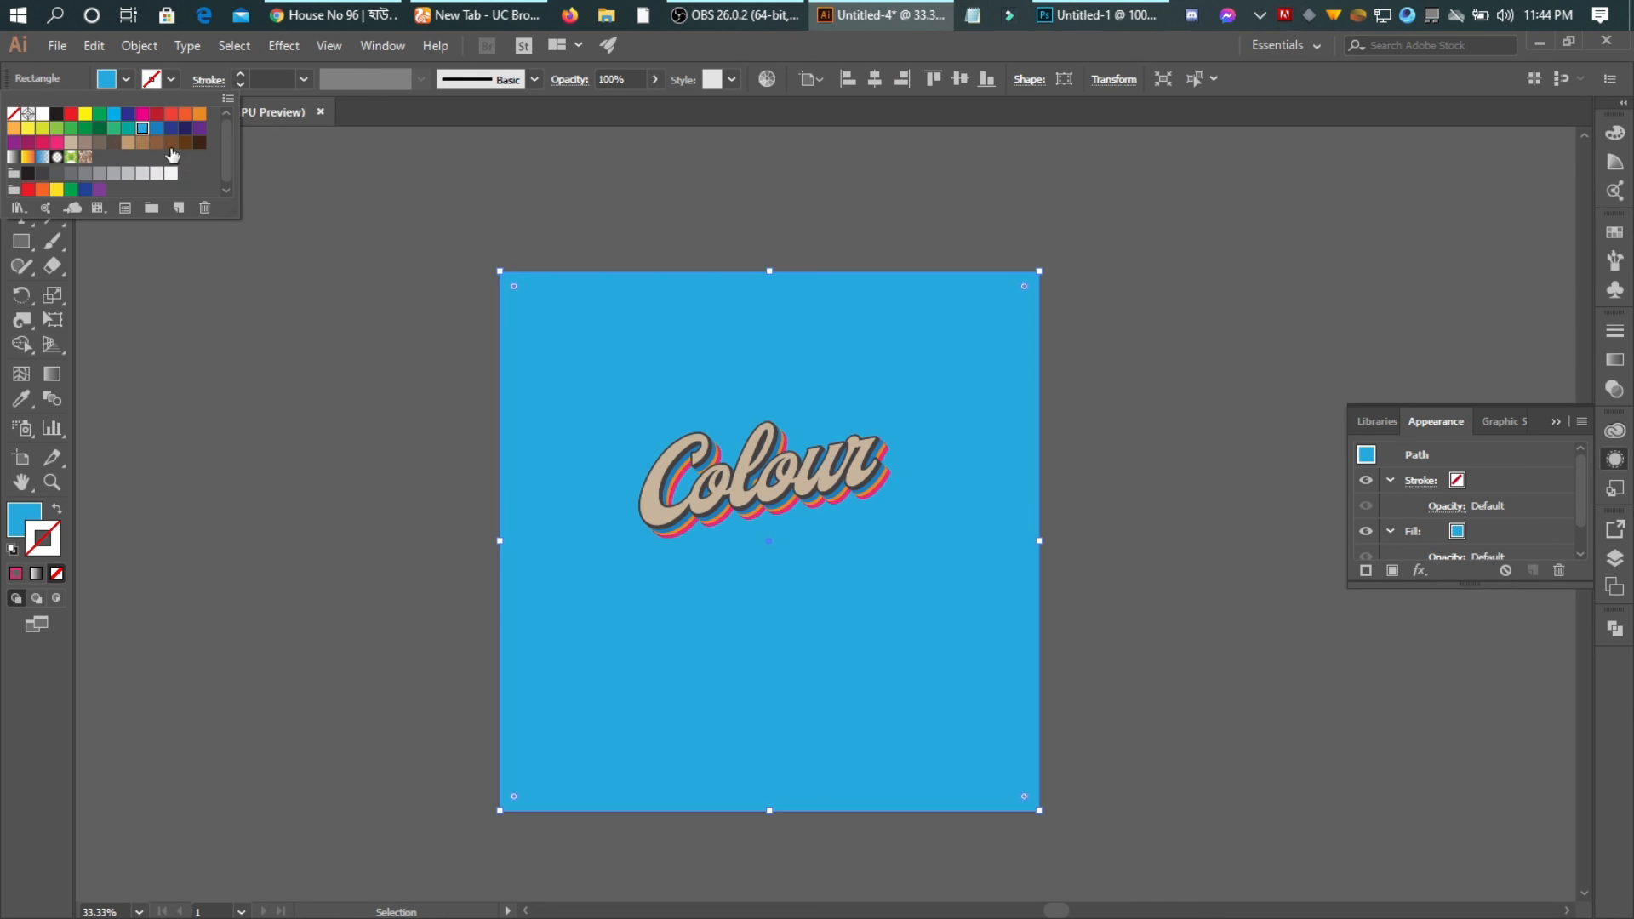
{"action": "left_click", "coordinate": [171, 143]}
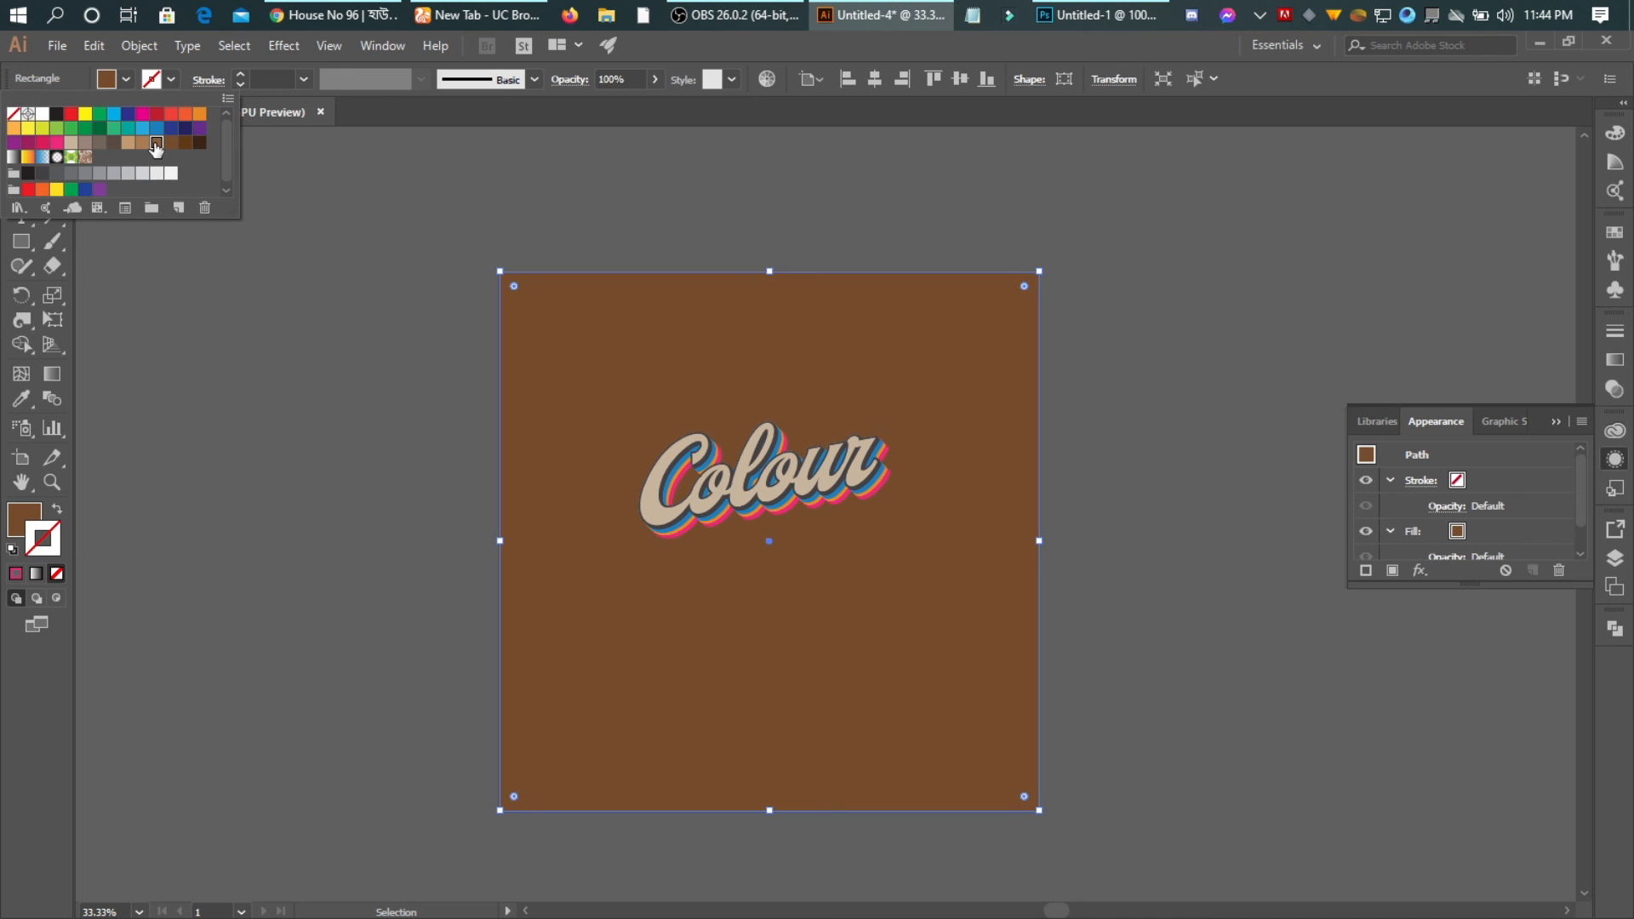
{"action": "left_click", "coordinate": [157, 144]}
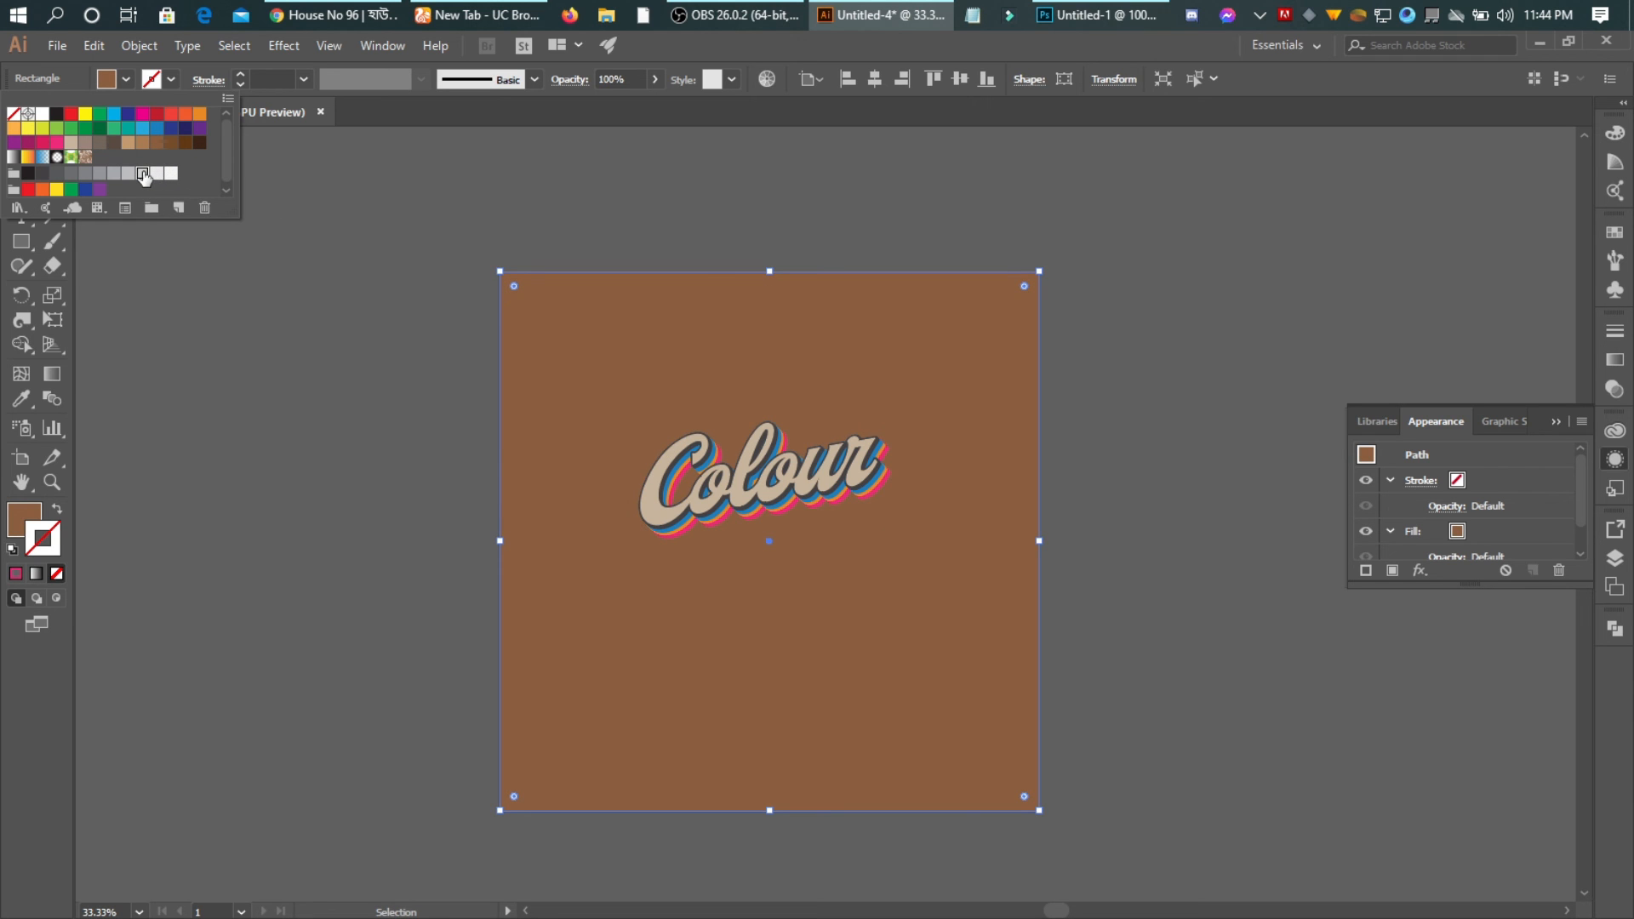
{"action": "left_click", "coordinate": [142, 173]}
{"action": "left_click", "coordinate": [163, 169]}
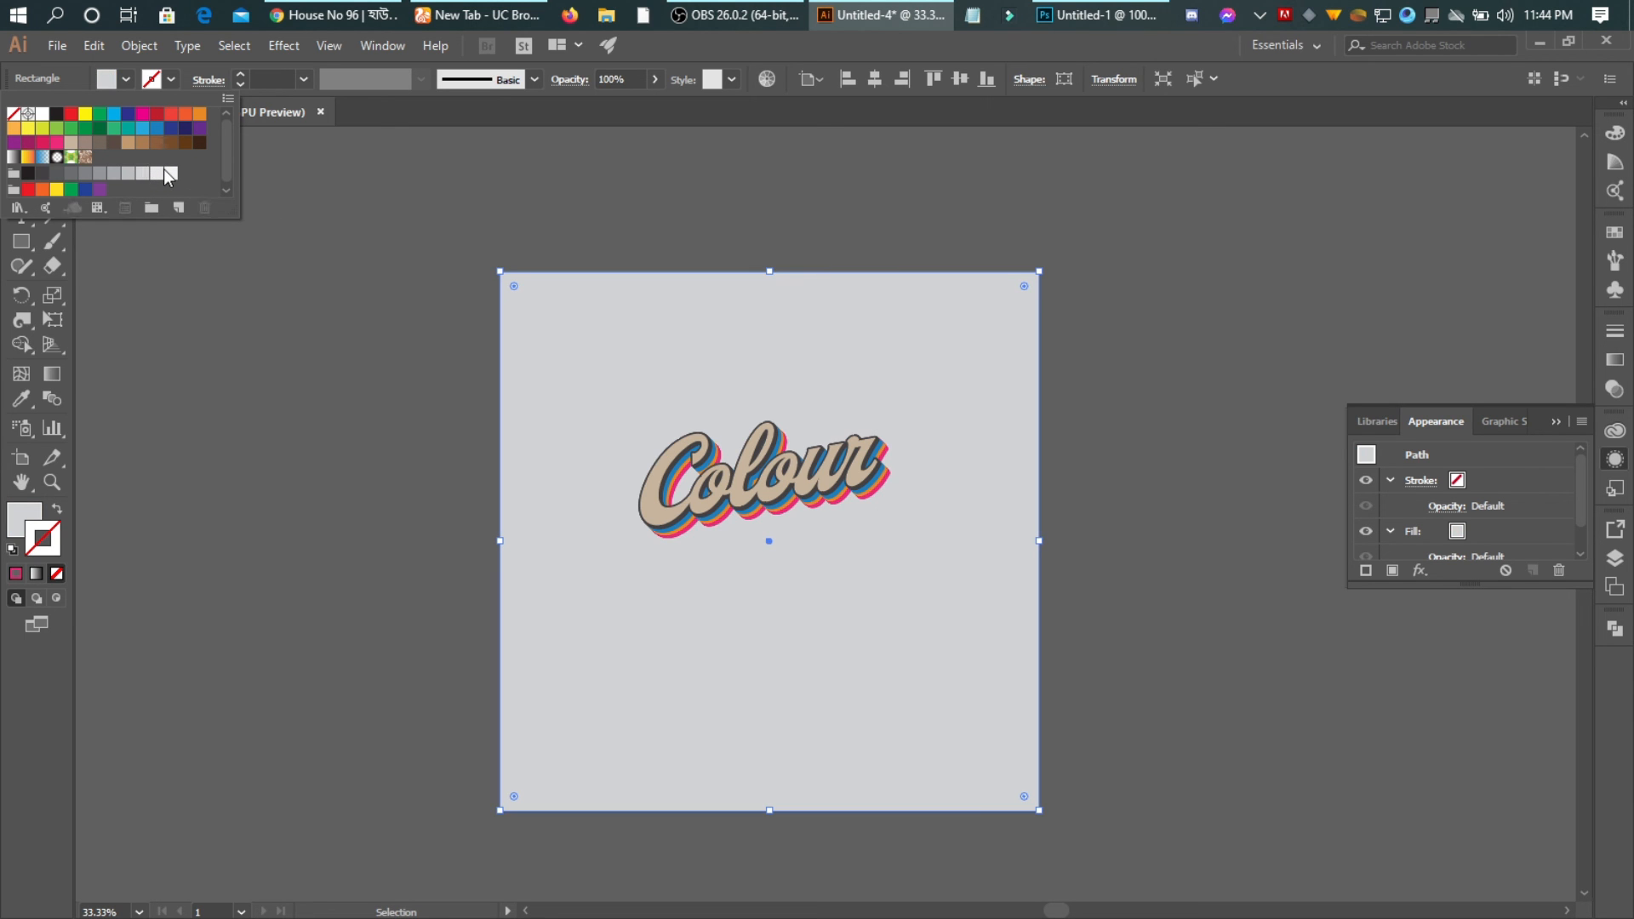
{"action": "left_click", "coordinate": [170, 173]}
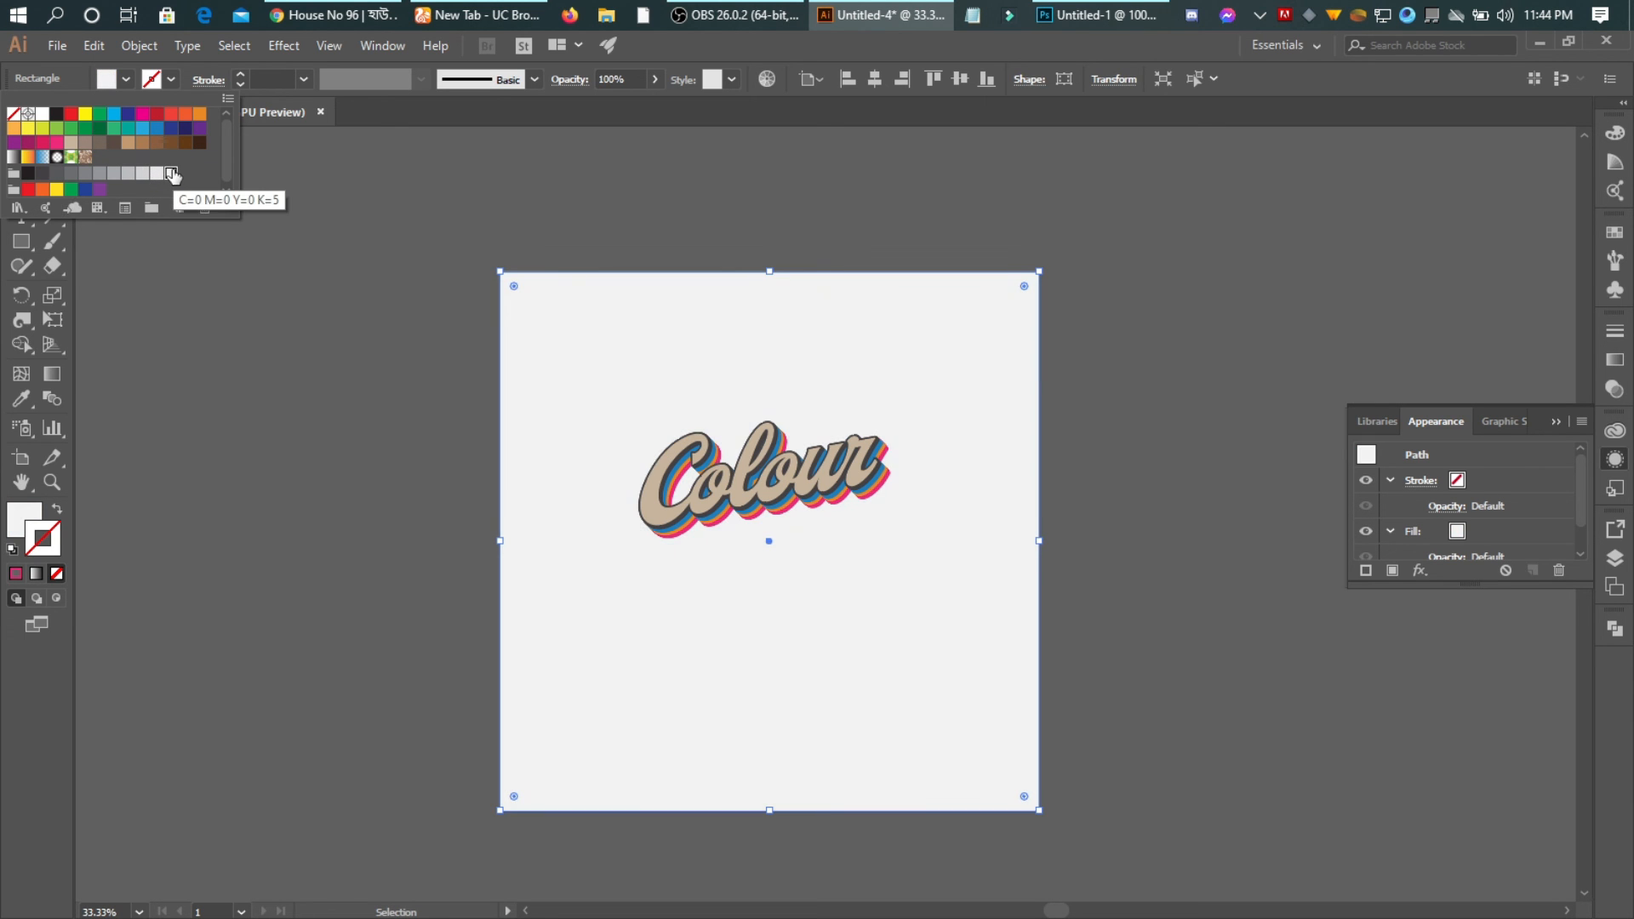
{"action": "left_click", "coordinate": [100, 174]}
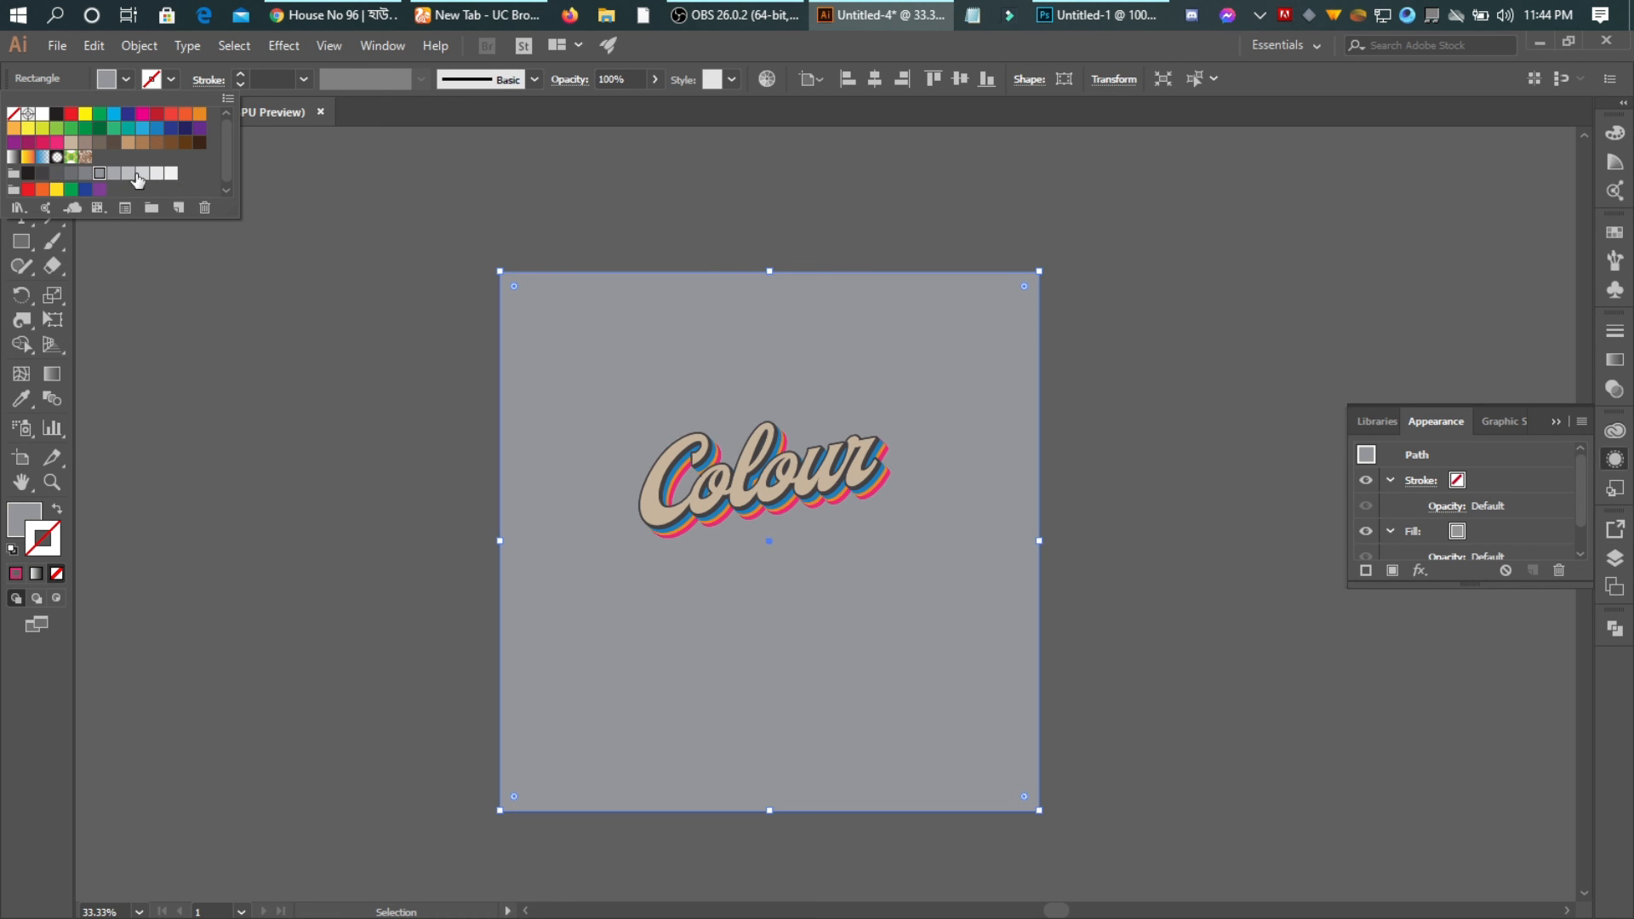
Fill the background with the C=0 M=0 Y=0 K=20 swatch and redefine that swatch as RGB 202, 174, 80
{"action": "left_click", "coordinate": [142, 173]}
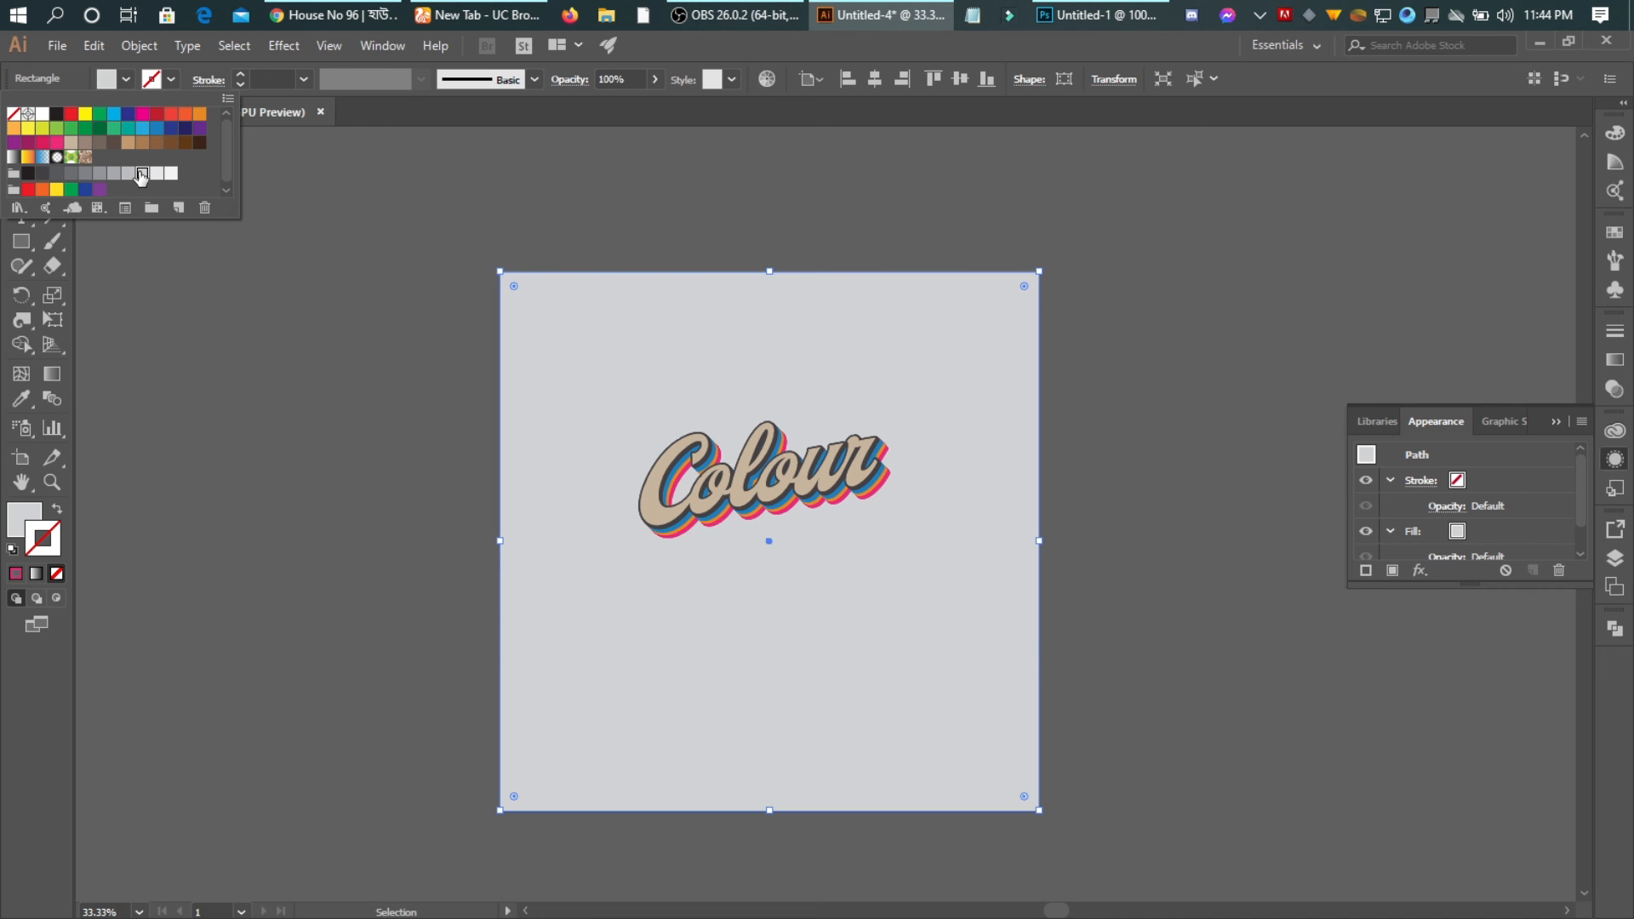
{"action": "double_click", "coordinate": [143, 174]}
{"action": "left_click_drag", "start_coordinate": [1066, 427], "coordinate": [1049, 463]}
{"action": "left_click", "coordinate": [906, 606]}
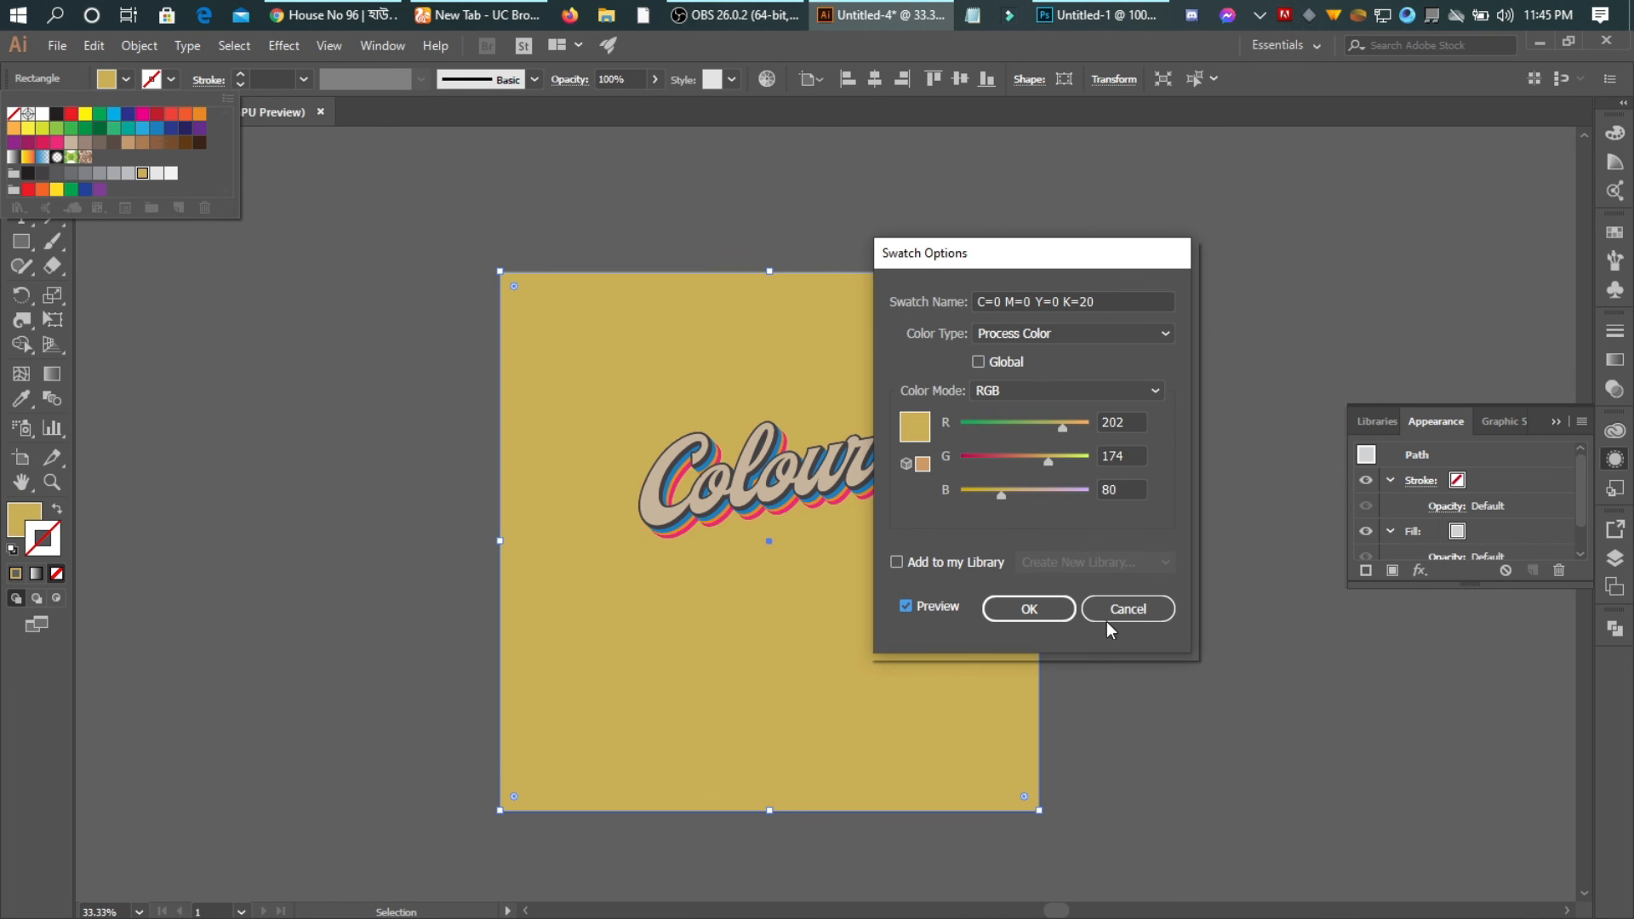
{"action": "left_click", "coordinate": [1042, 607]}
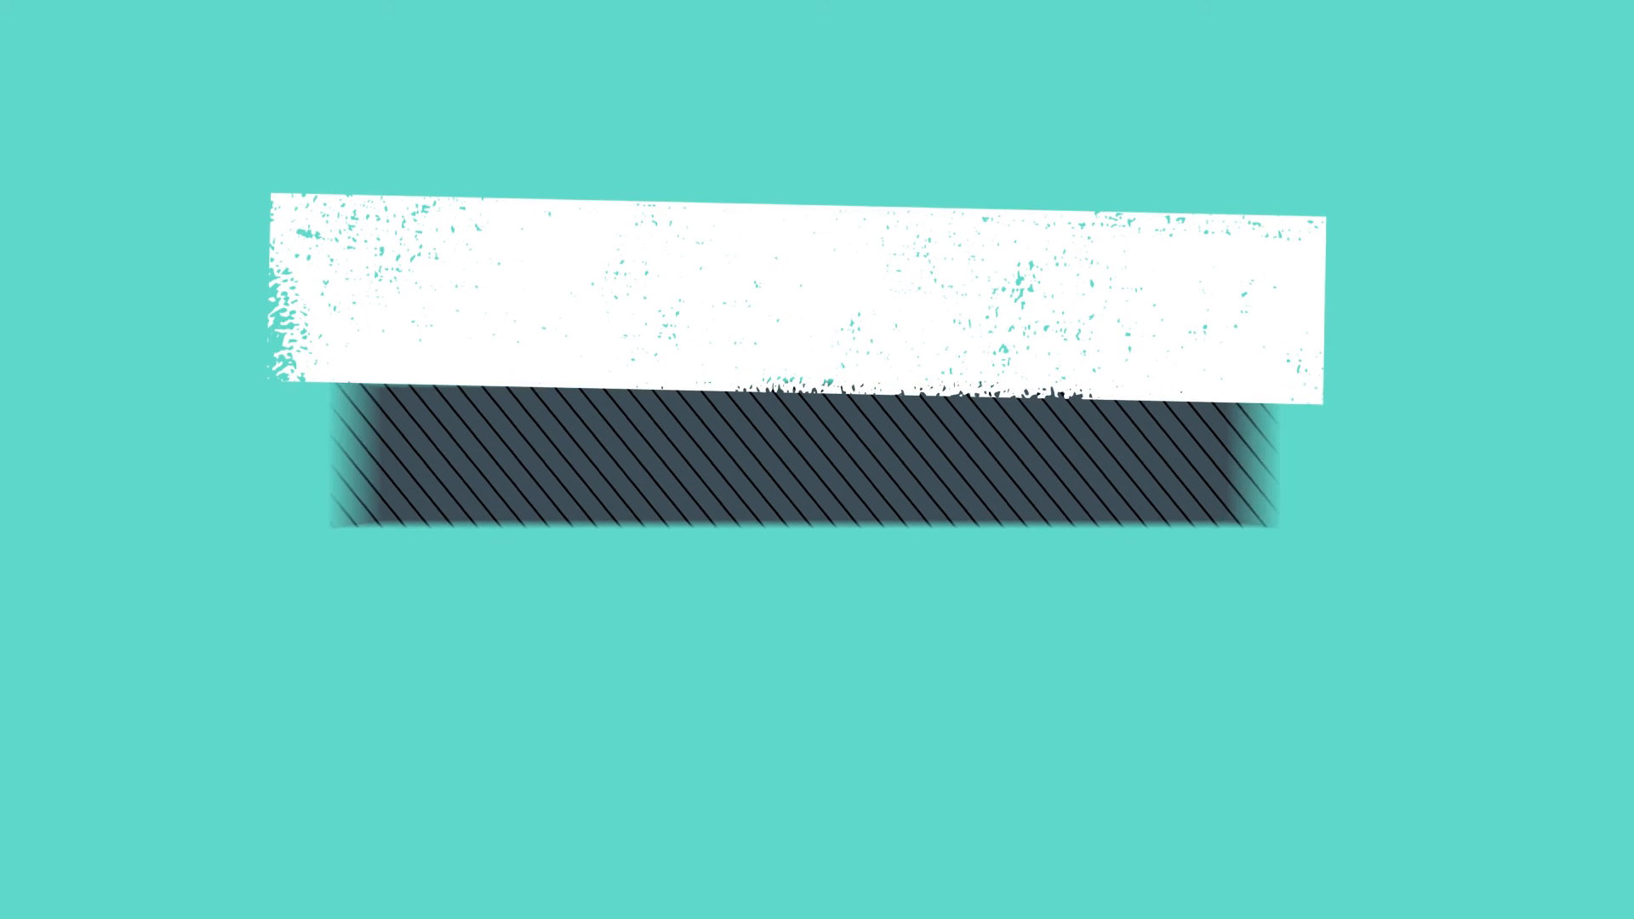